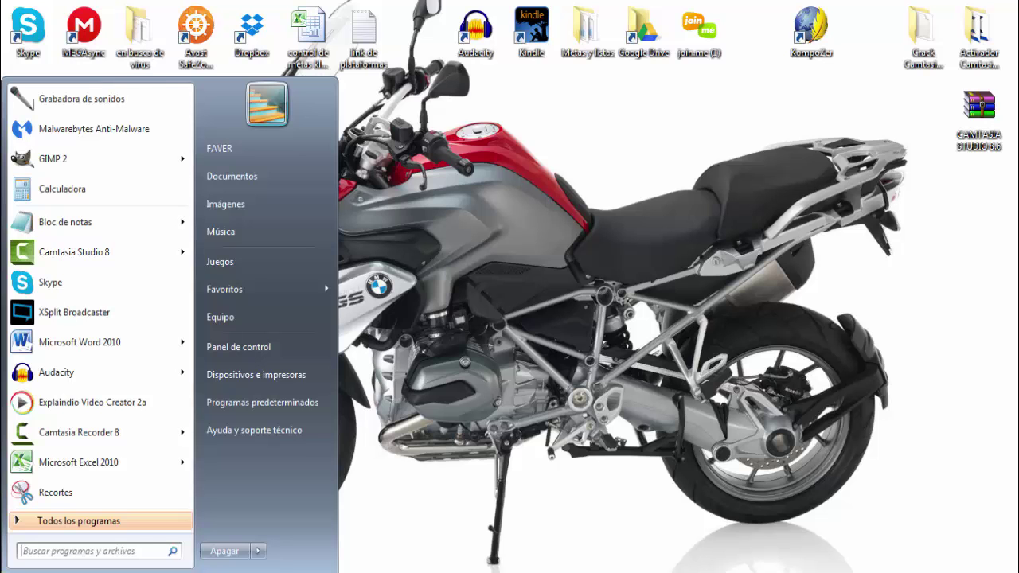
Step: Launch GIMP 2 from the Windows Start menu program list
click(90, 164)
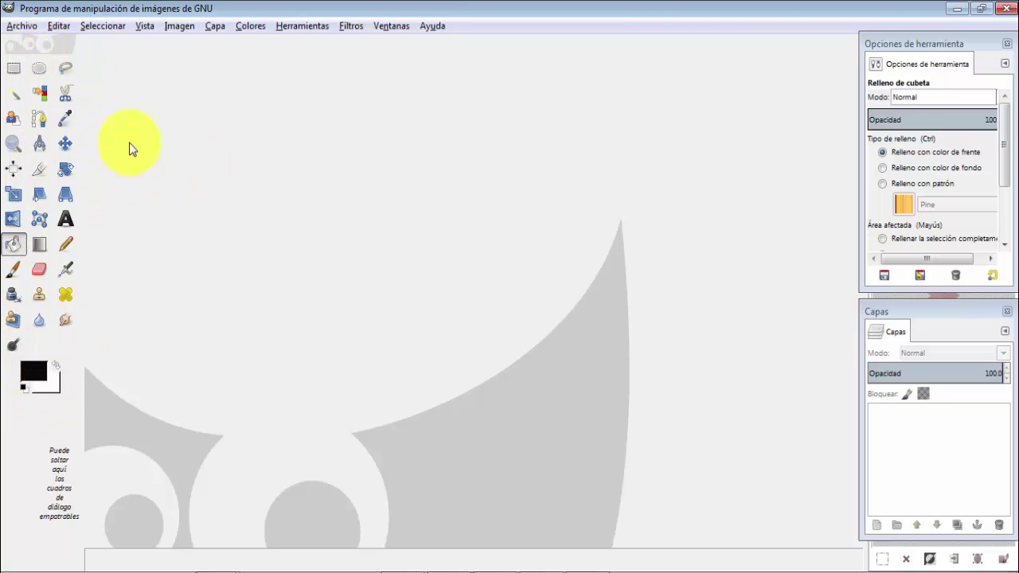
Step: Start a new image from Archivo > Nuevo sized 1280 × 720 pixels
click(18, 29)
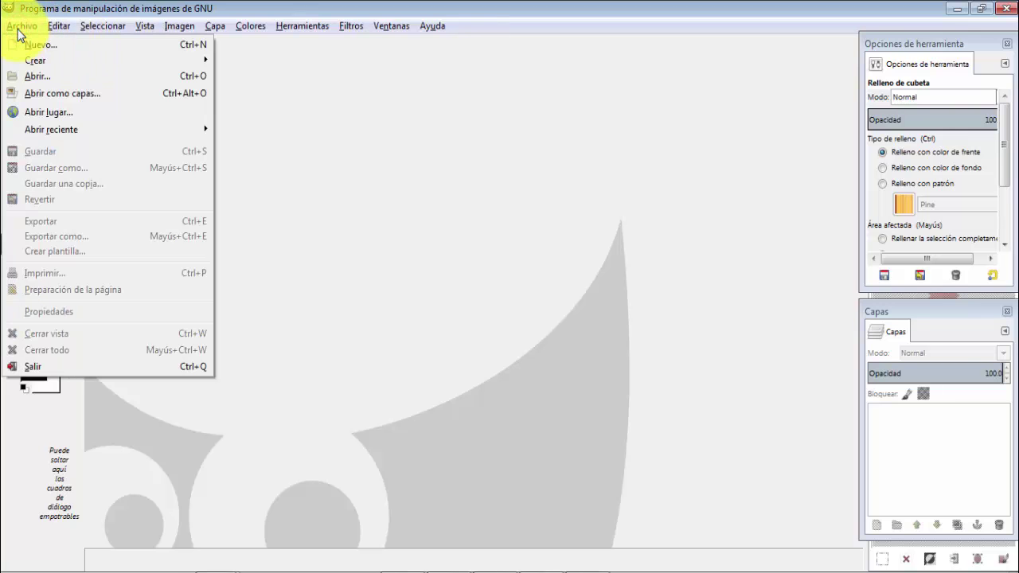
click(35, 45)
text(1280)
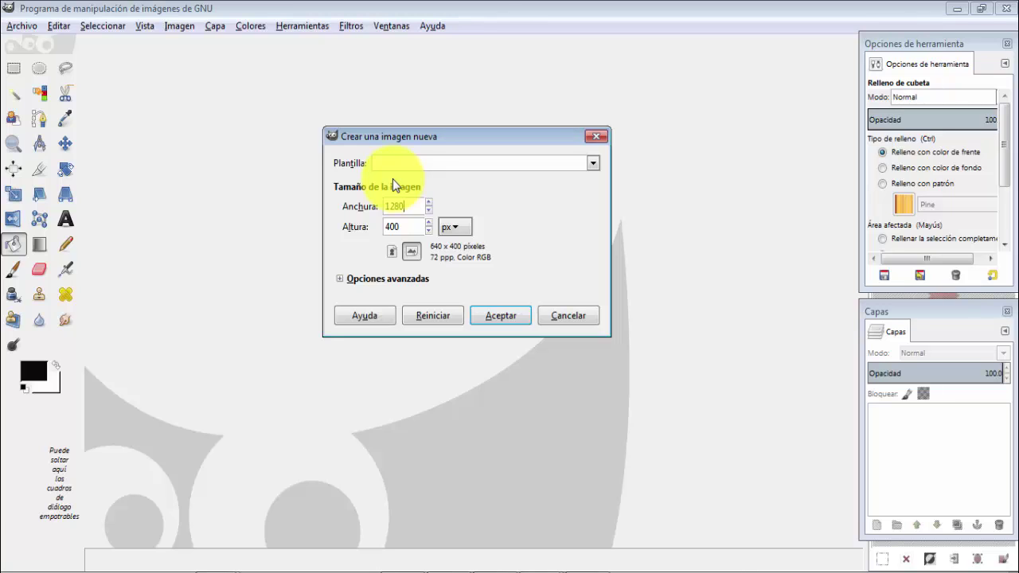
click(402, 229)
key(BackSpace)
key(BackSpace)
key(BackSpace)
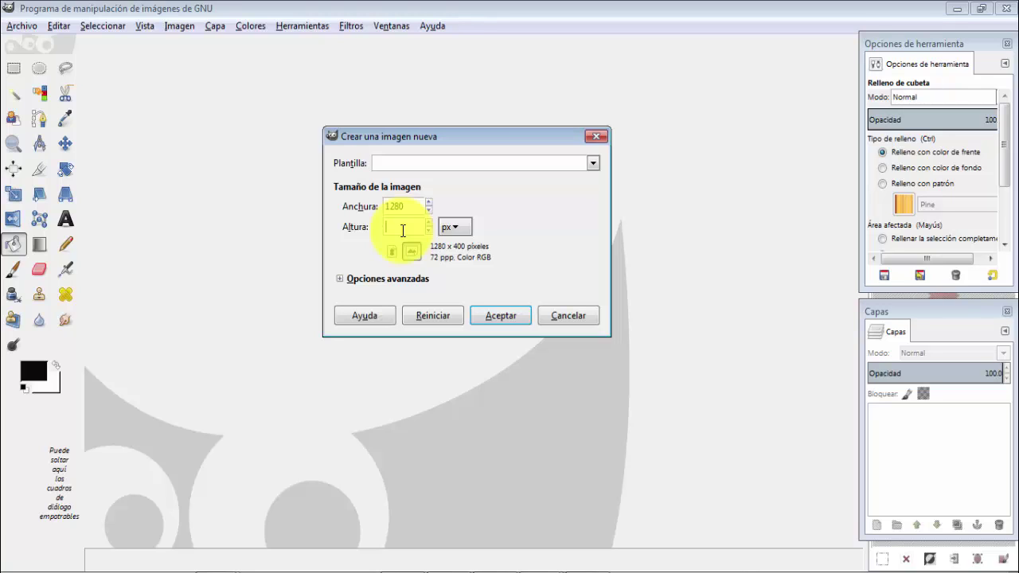
text(7)
text(20)
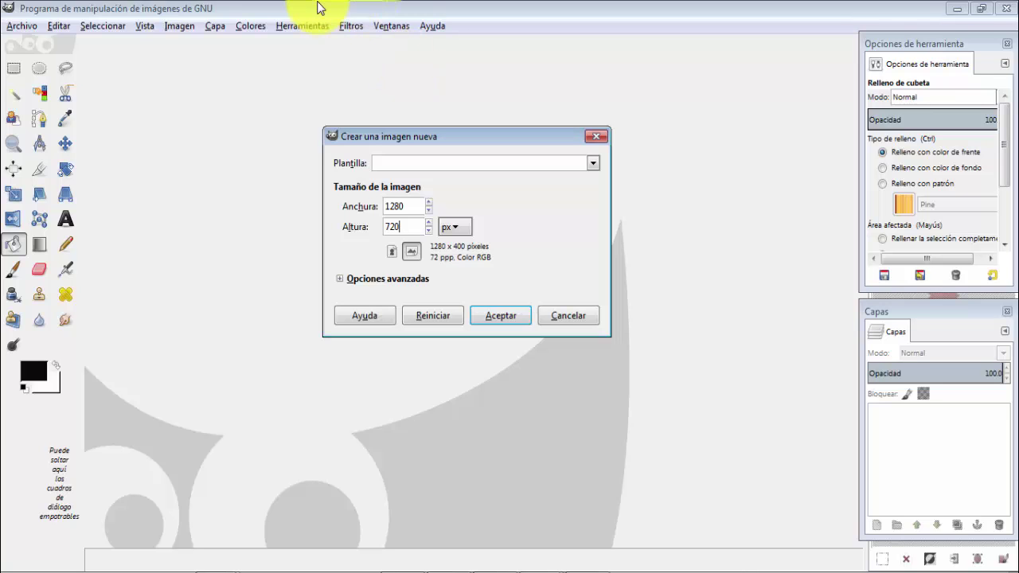
Step: Create the image in Color RGB with Transparencia as the fill
click(400, 283)
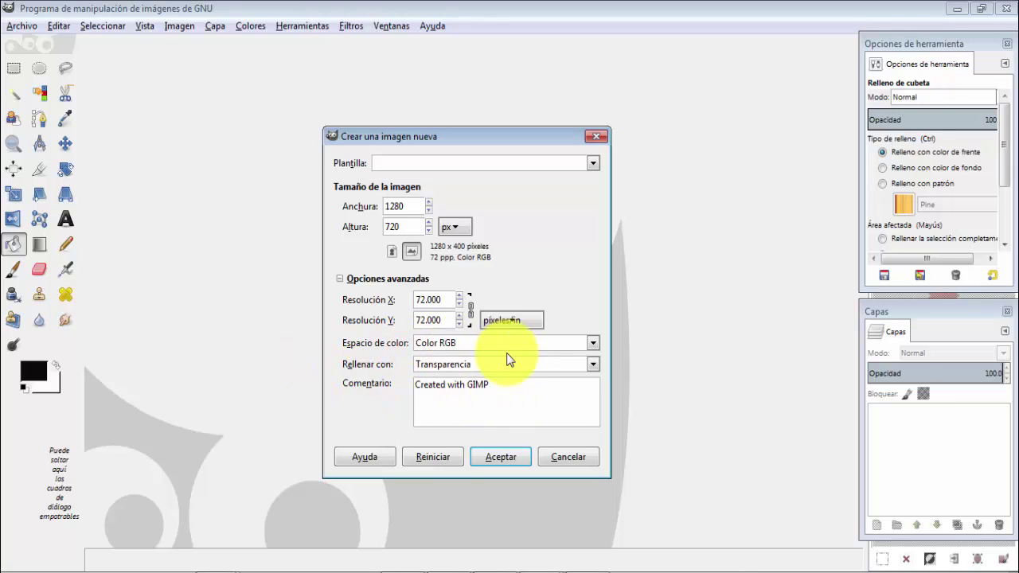
click(594, 342)
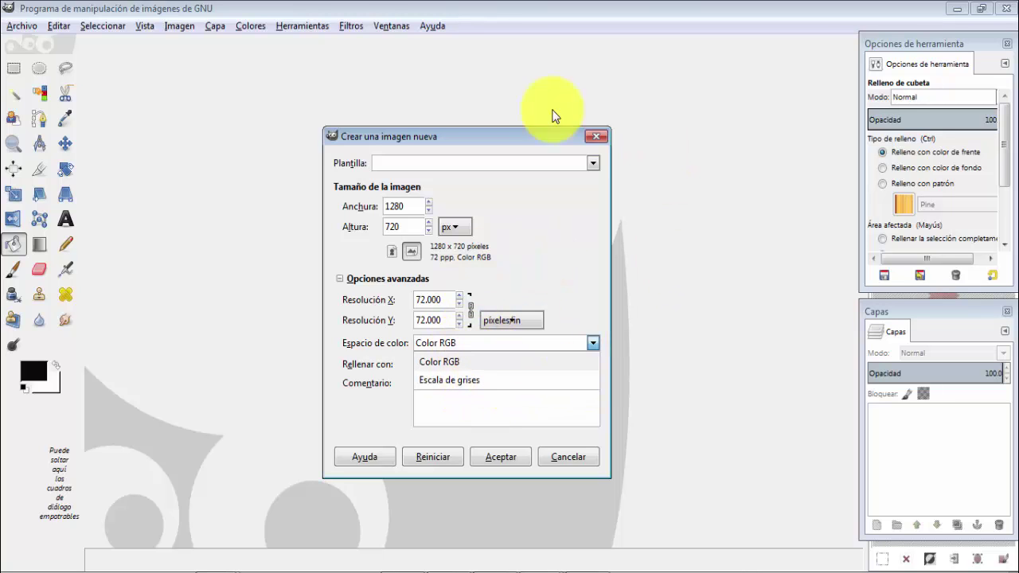
click(686, 329)
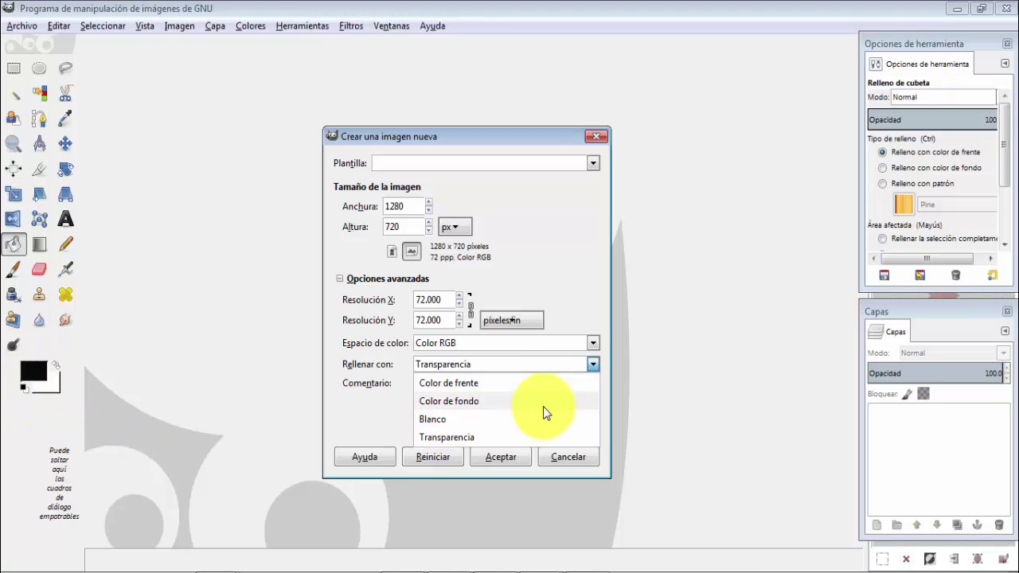
click(463, 437)
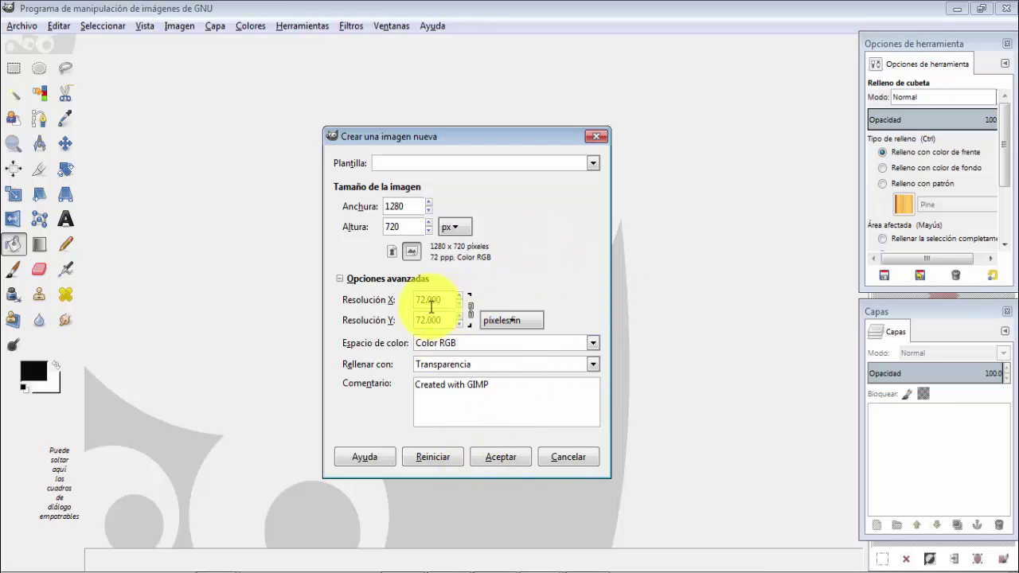
click(509, 465)
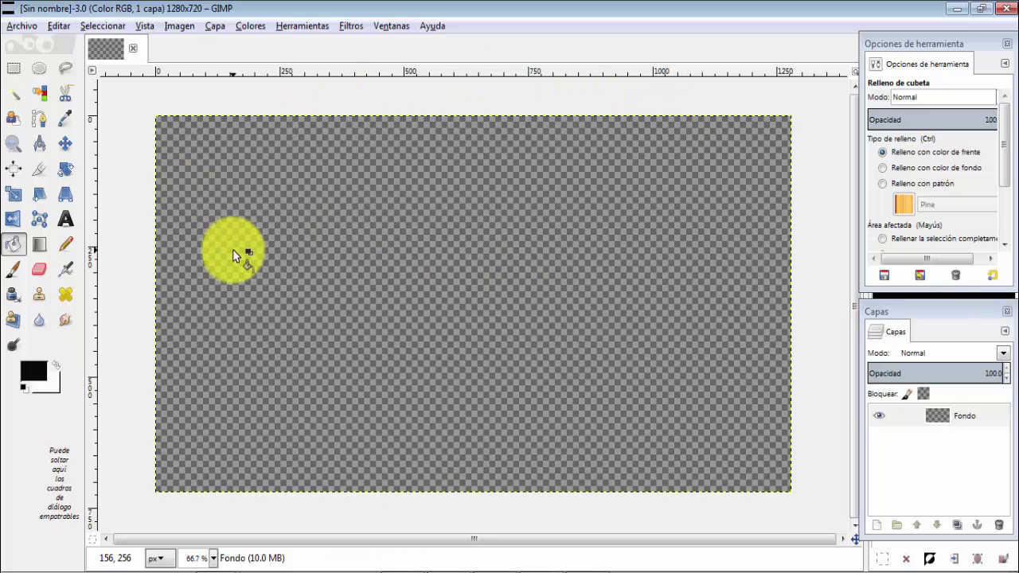
Step: Create a second 1280 × 720 image filled with background colour, then switch between image tabs
click(23, 26)
click(32, 43)
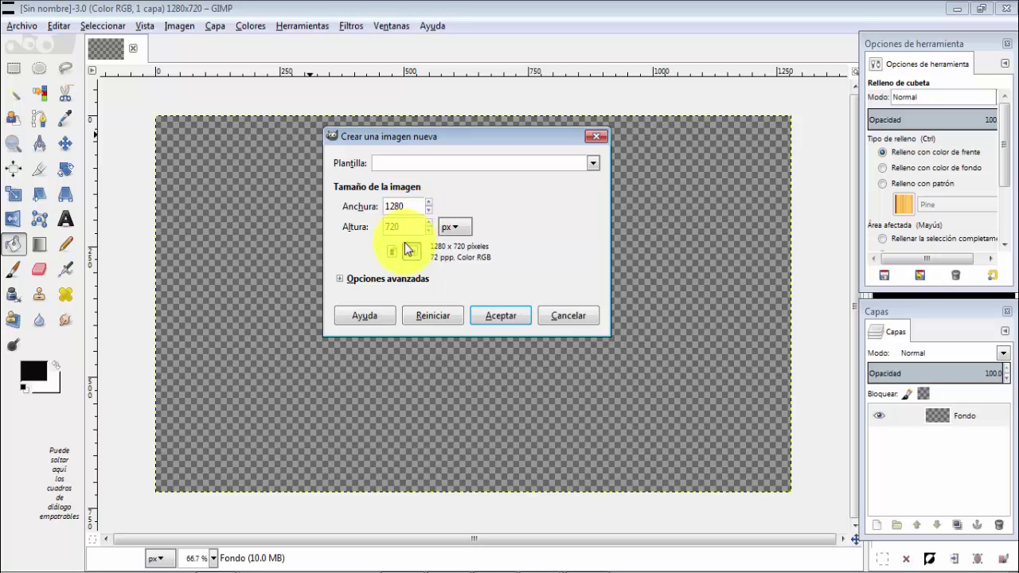
click(412, 288)
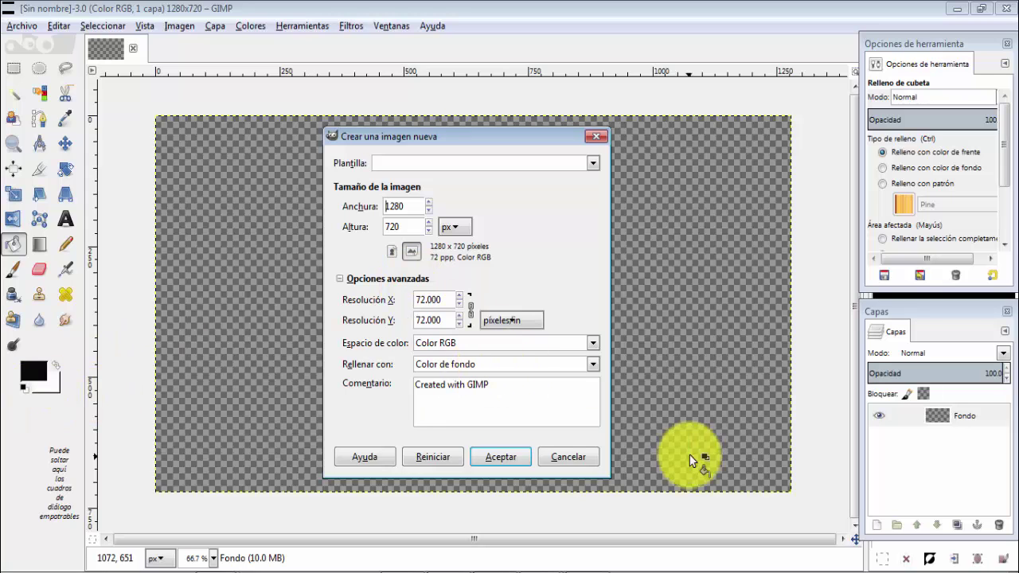
click(513, 460)
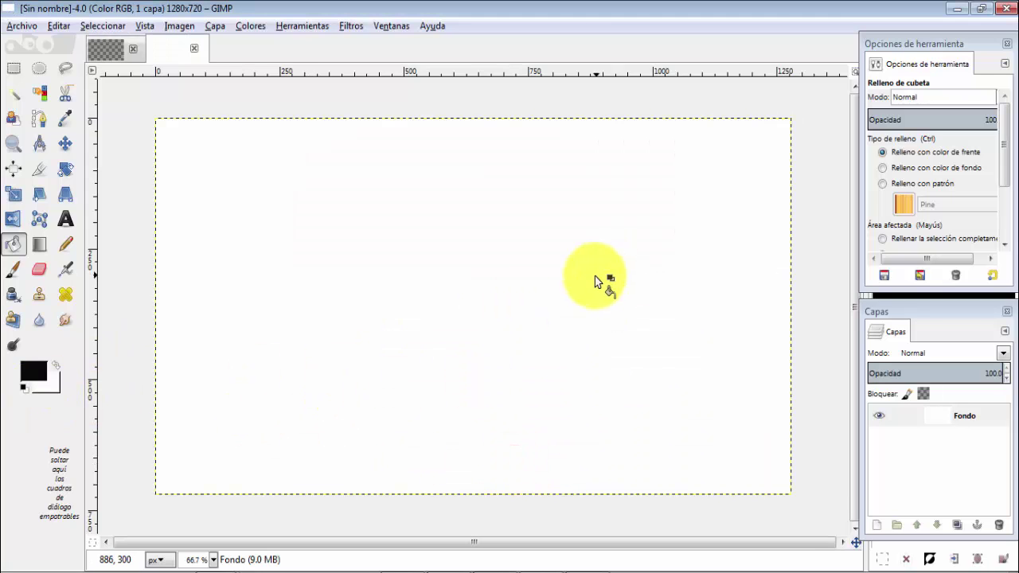
click(98, 49)
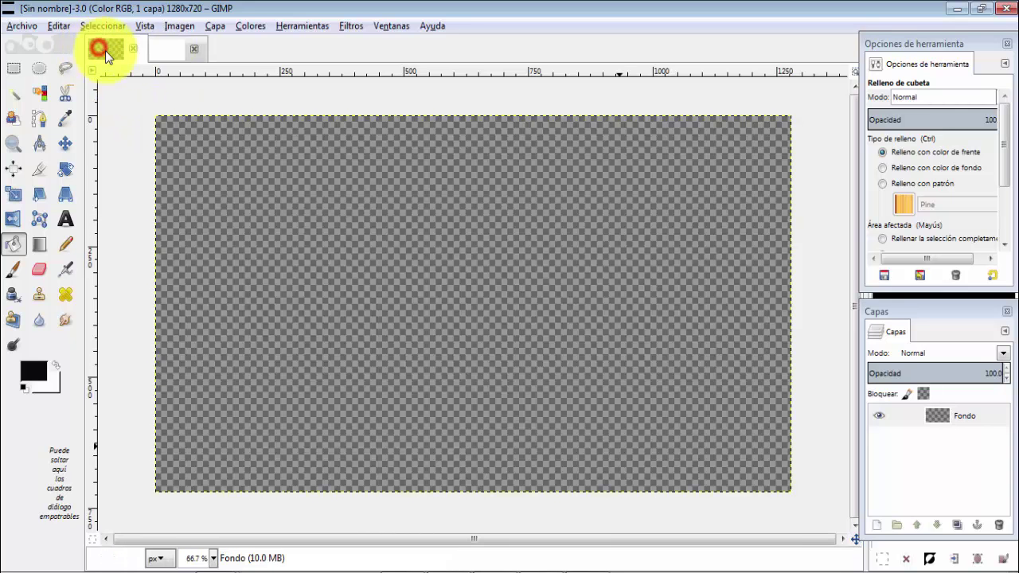
click(172, 50)
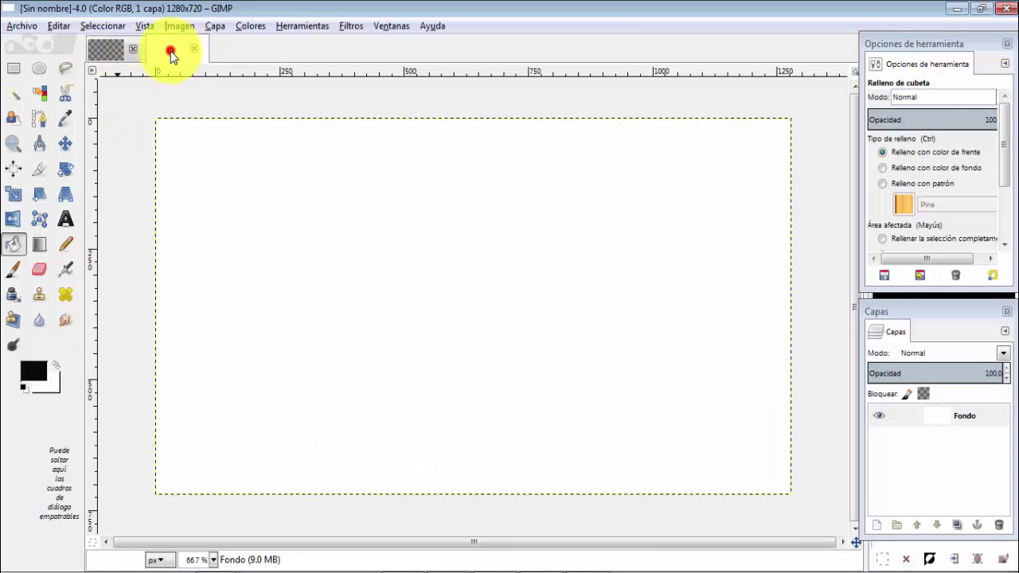
click(105, 47)
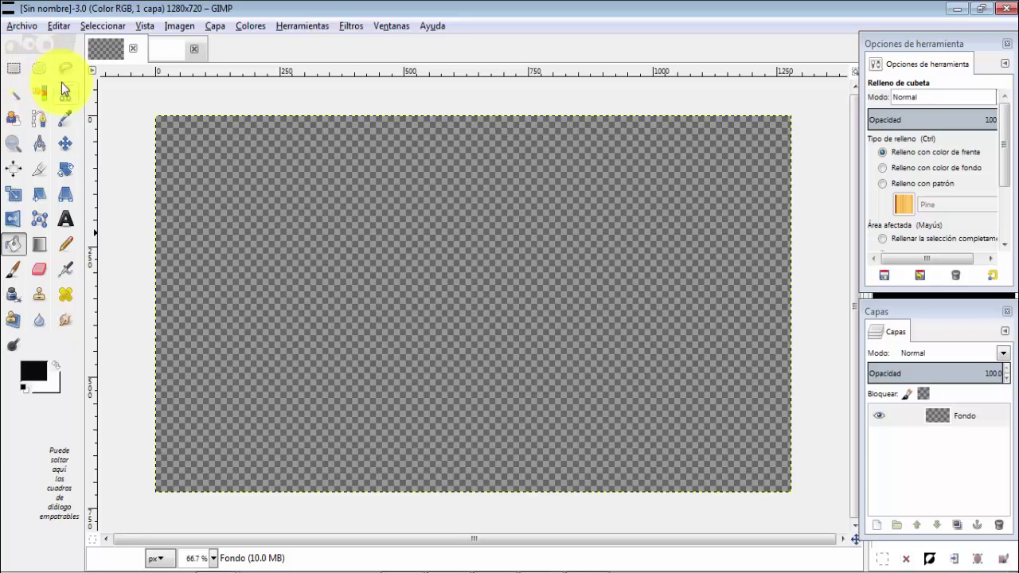
Step: Select a rectangle near the white image's top-left and bucket-fill it with green 06f945
click(16, 69)
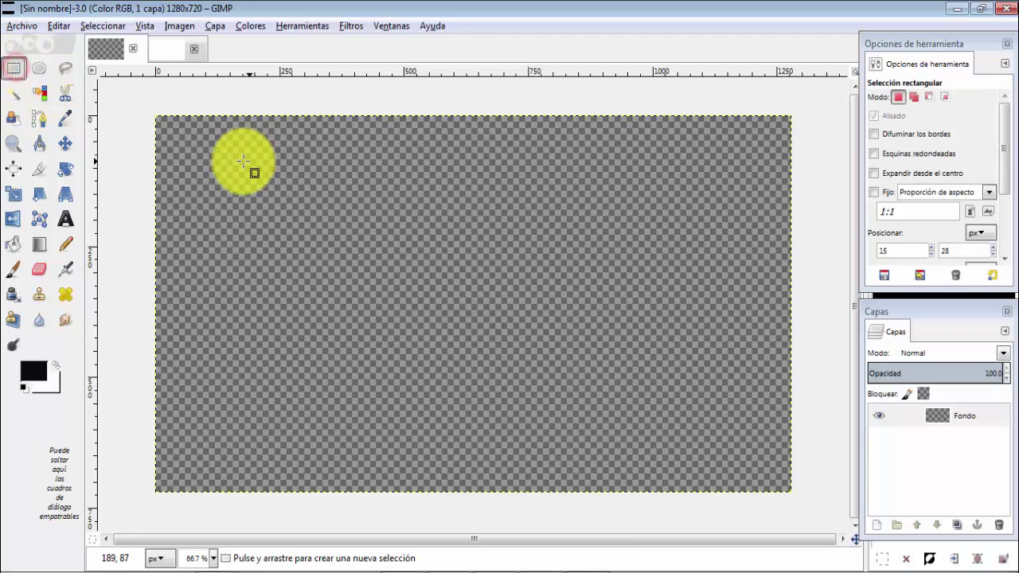
click(168, 51)
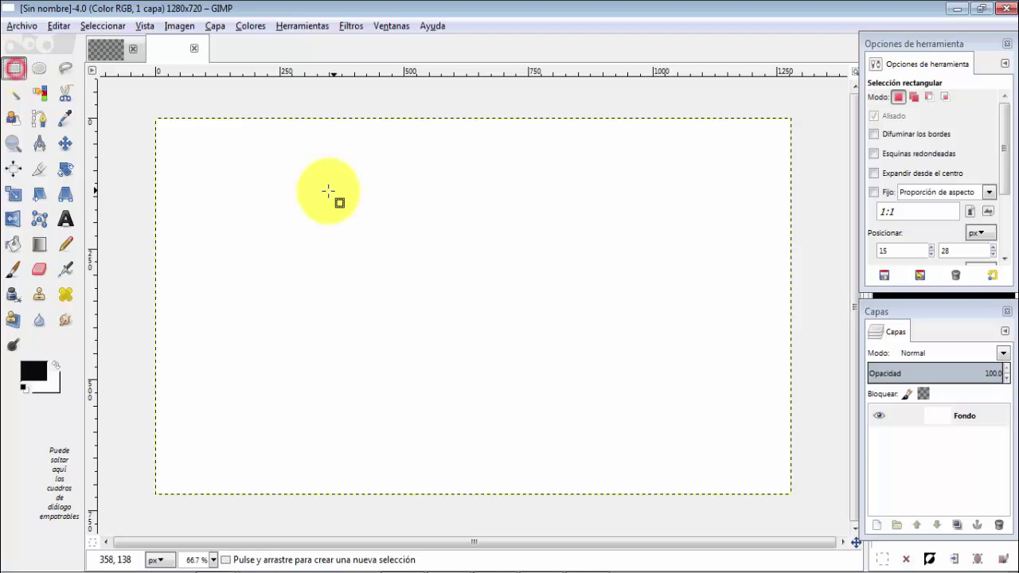
drag(237, 165, 331, 241)
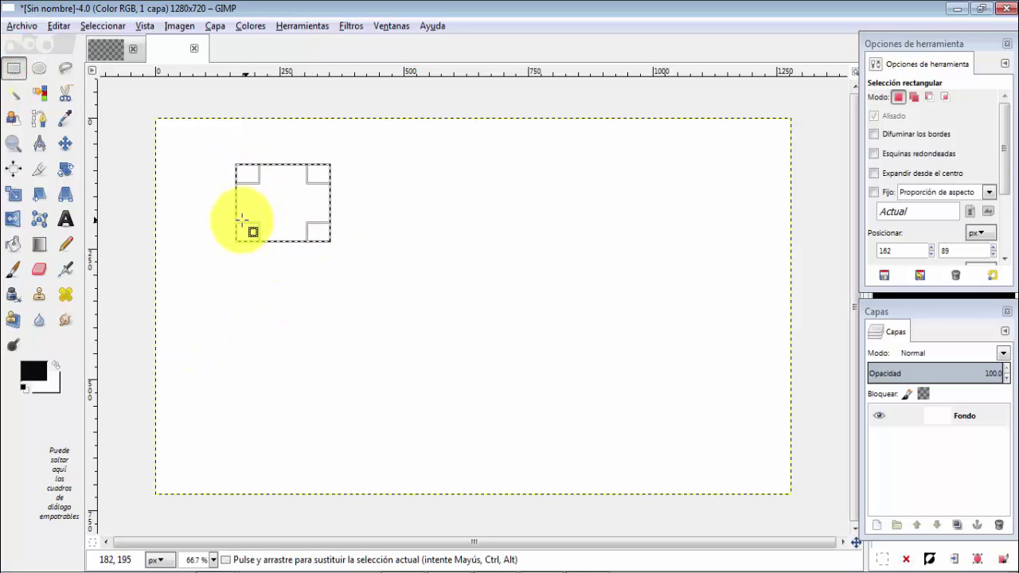
mouse_move(283, 203)
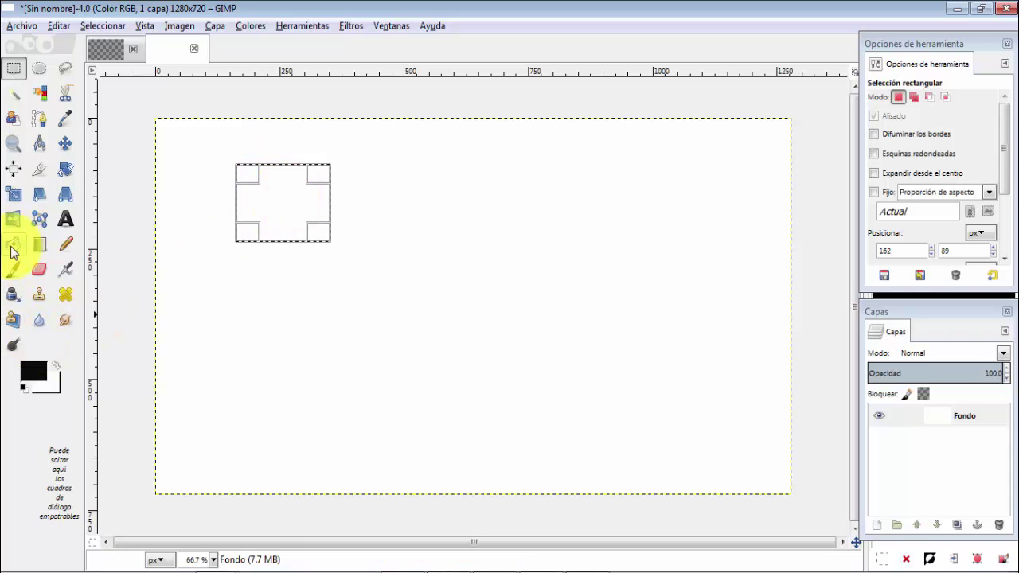
click(37, 370)
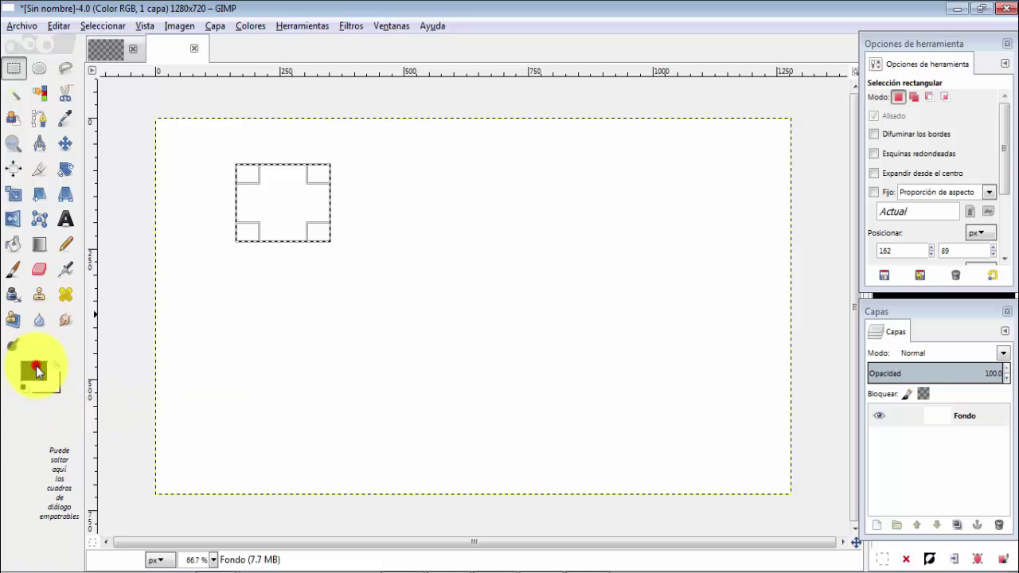
click(263, 284)
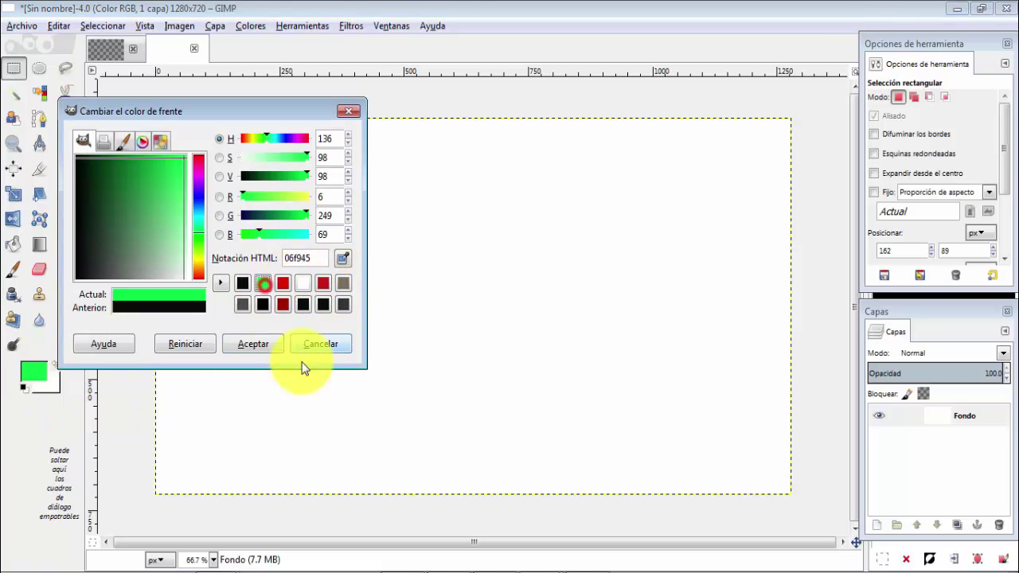
click(253, 347)
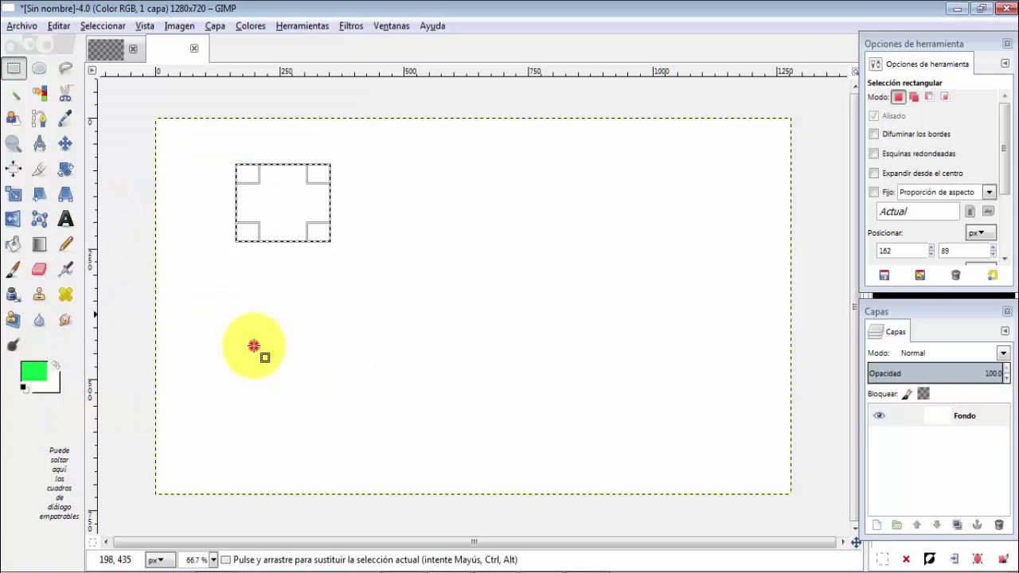
click(14, 248)
click(250, 199)
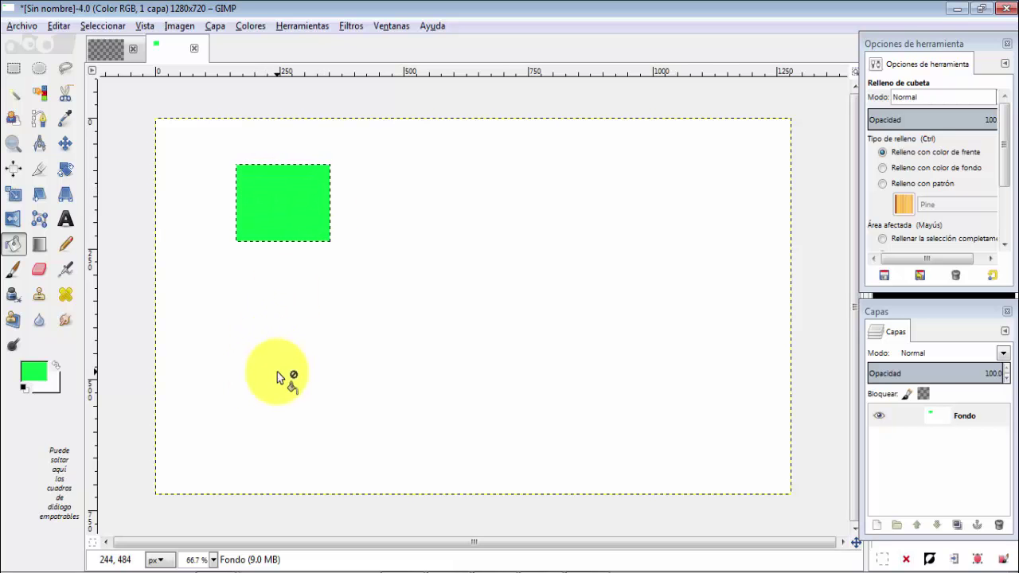
Step: Fill an elliptical selection beside the rectangle with green, then return to the transparent image
click(39, 68)
drag(416, 188, 596, 319)
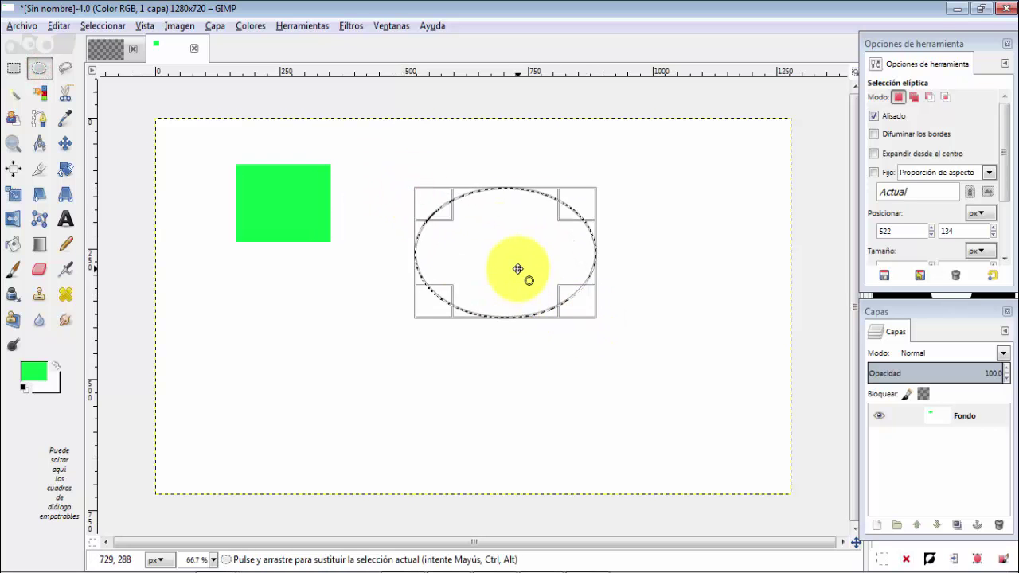
click(13, 245)
click(463, 274)
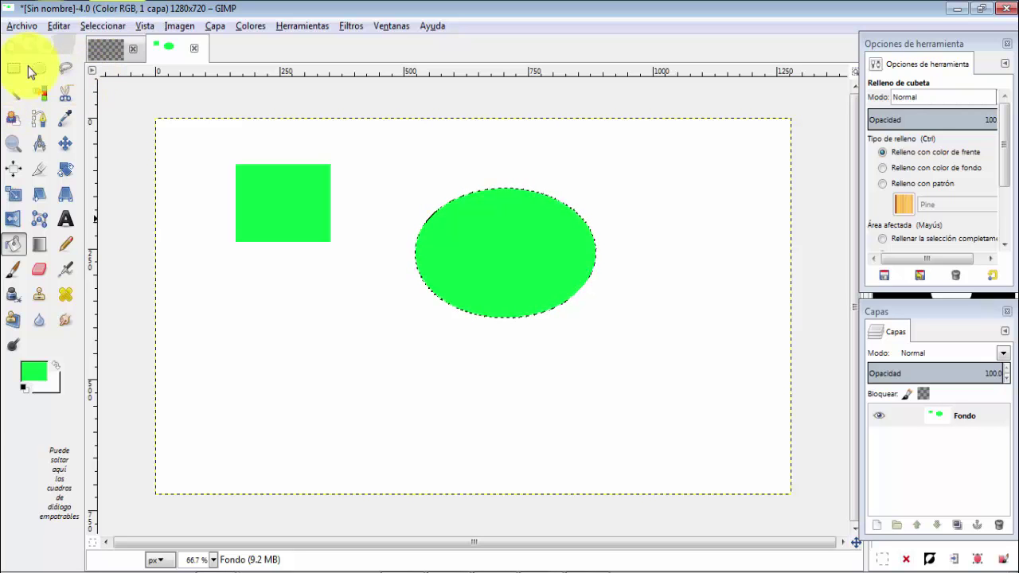
click(103, 48)
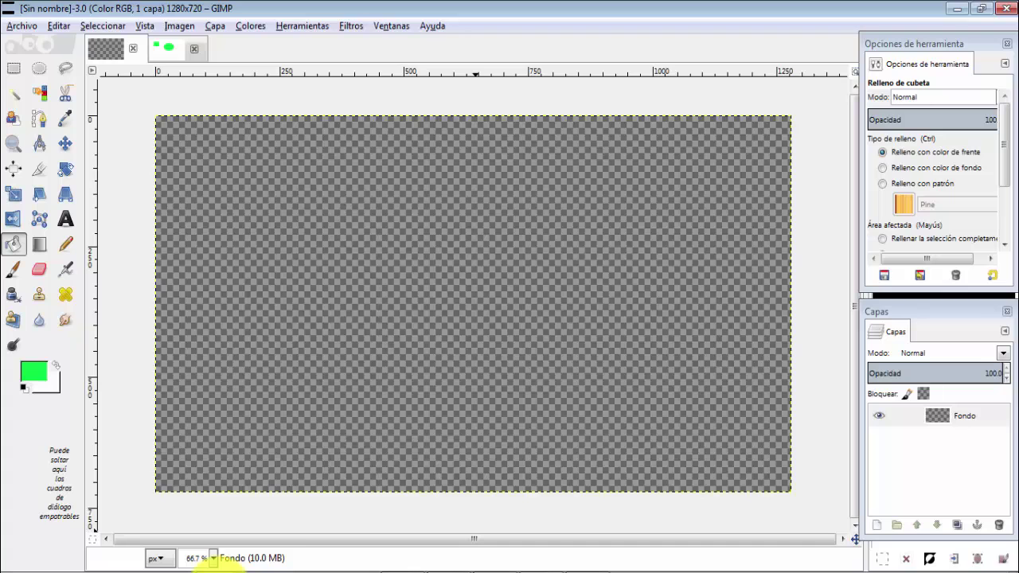
Step: Drag woman-659350_1280.jpg from the ima listas folder onto the GIMP canvas as a layer
click(199, 526)
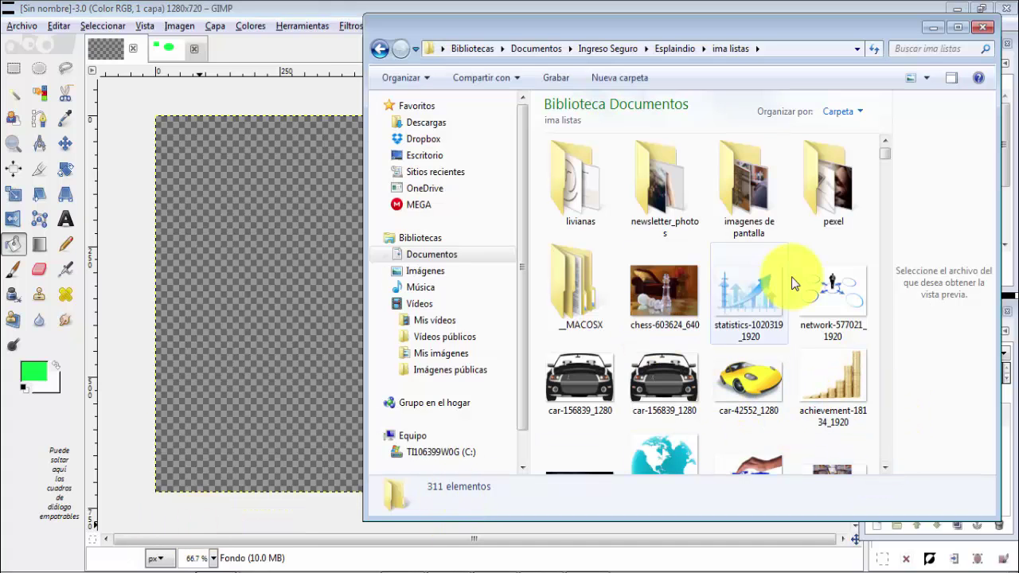
click(675, 304)
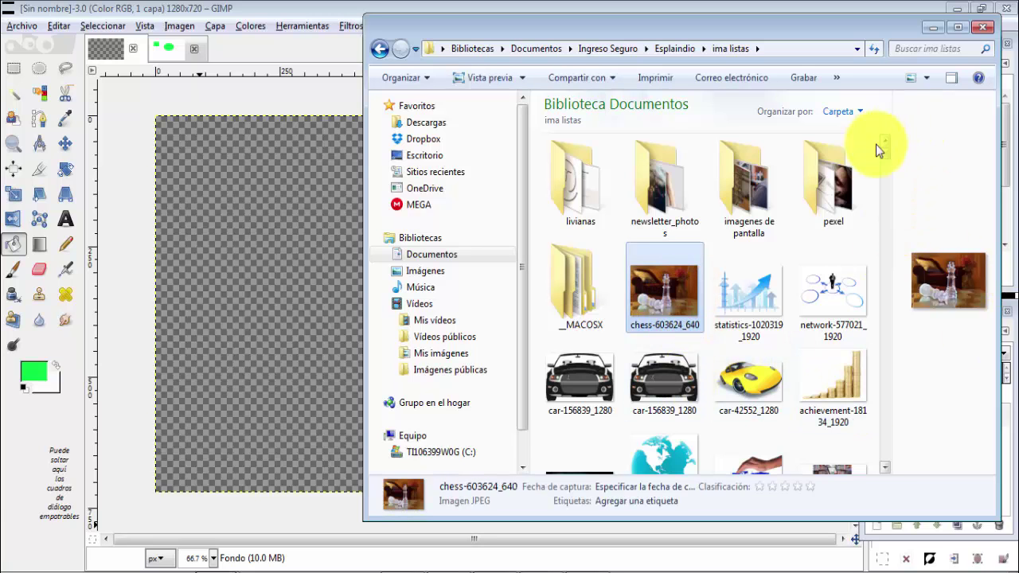
drag(881, 146, 880, 242)
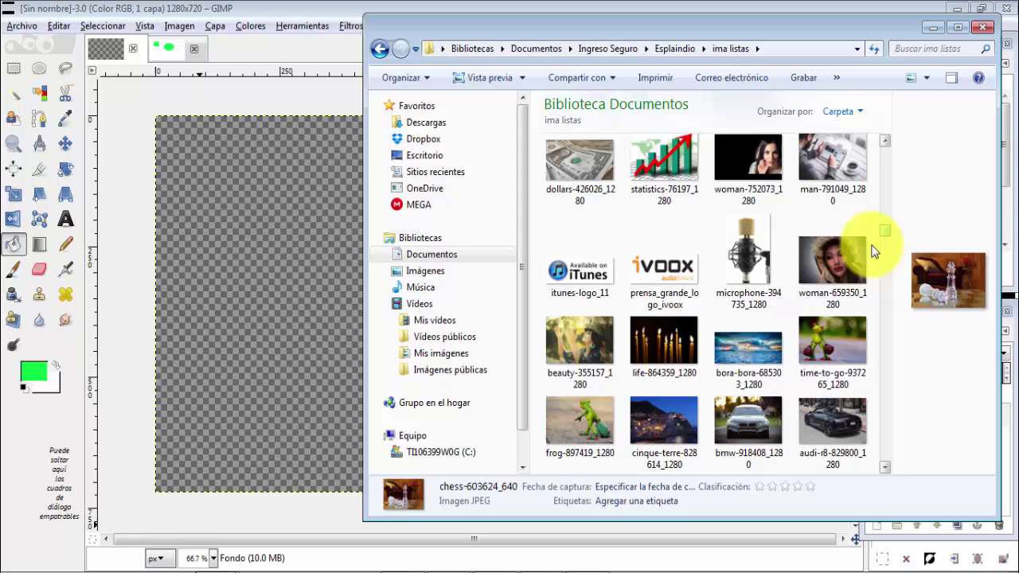
click(828, 270)
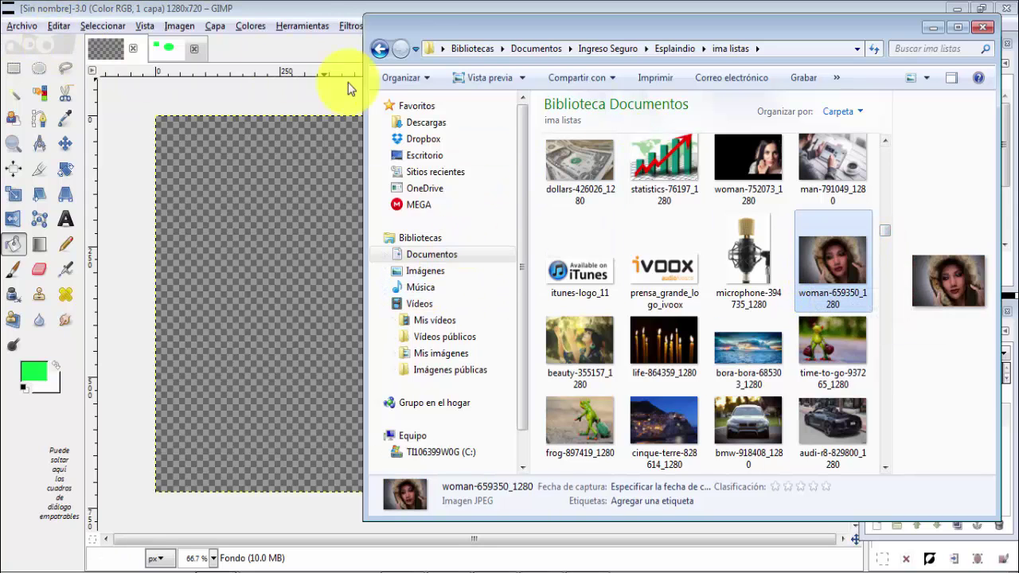
click(832, 257)
drag(832, 257, 320, 346)
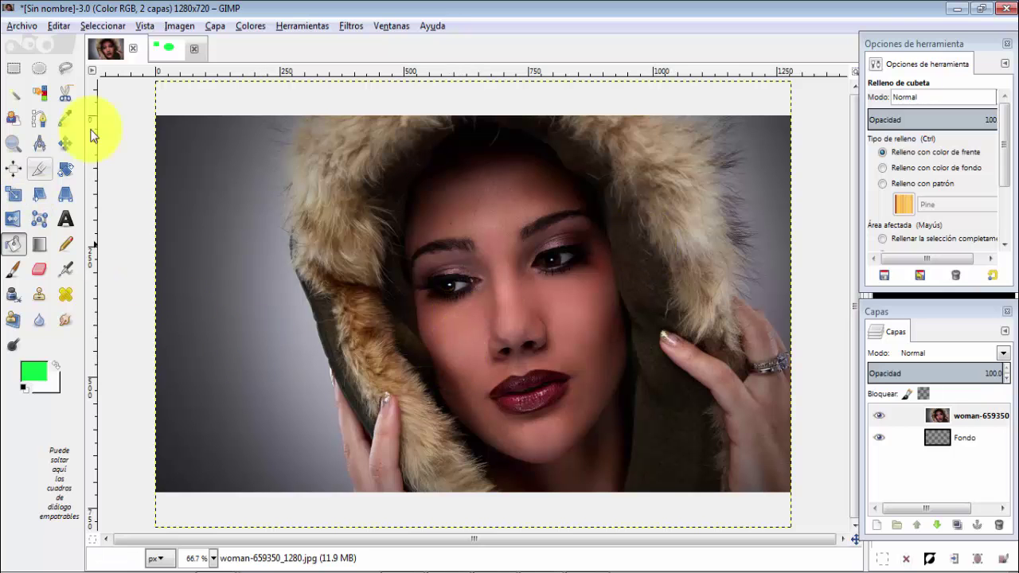
Step: Fuzzy-select the grey backdrop left of the hood, trying several spots
click(14, 94)
click(192, 190)
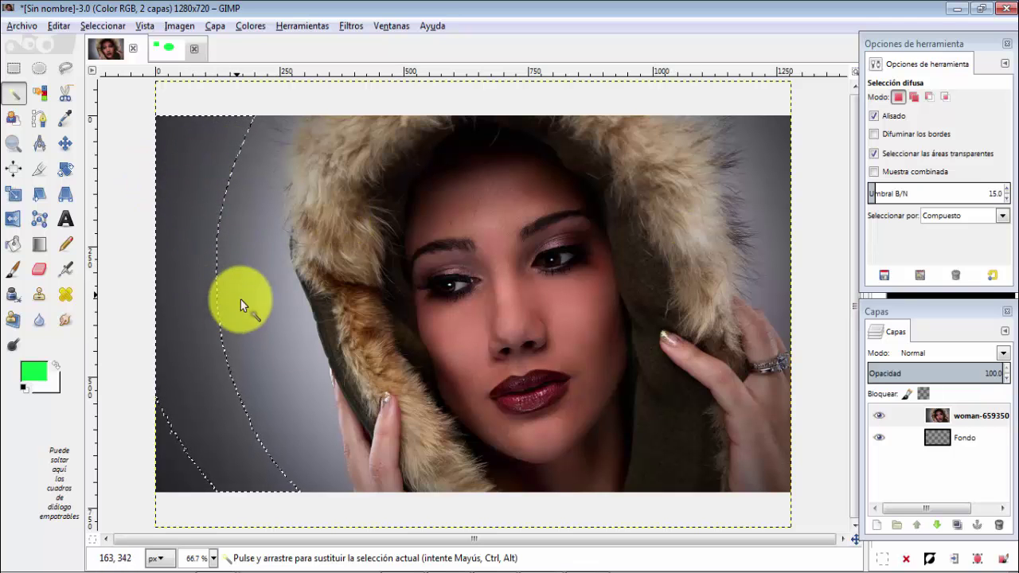
click(302, 329)
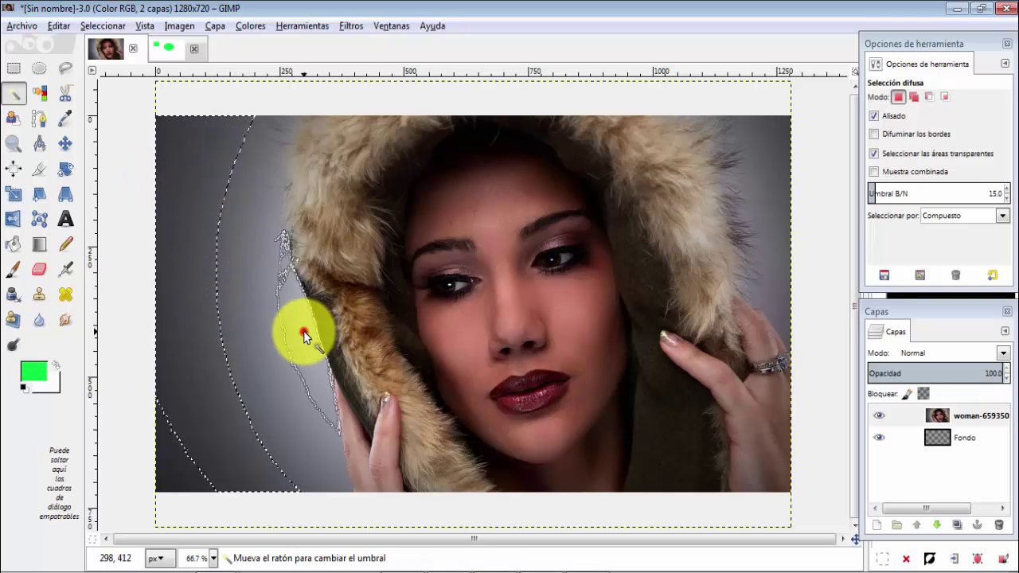
click(275, 173)
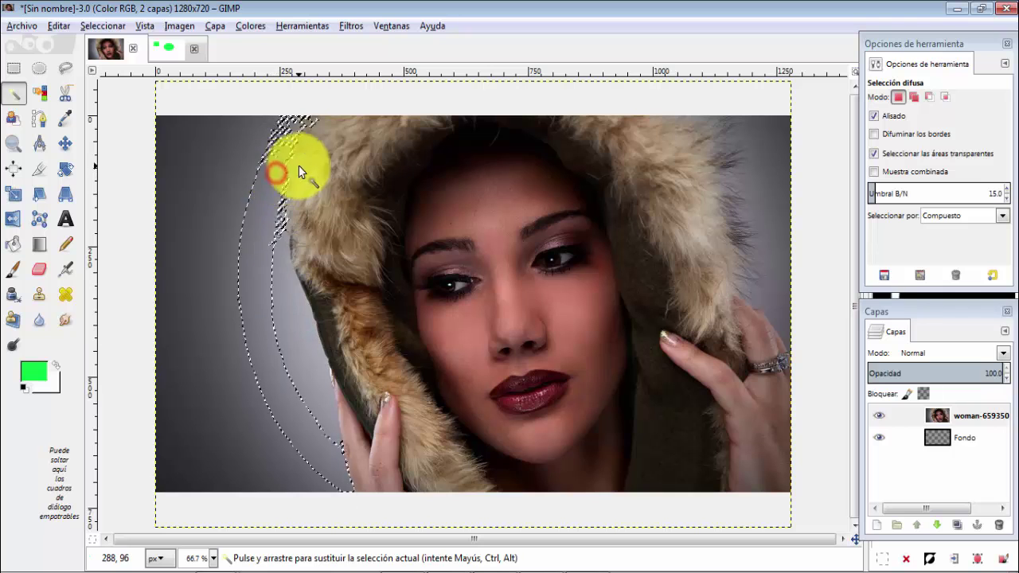
click(213, 267)
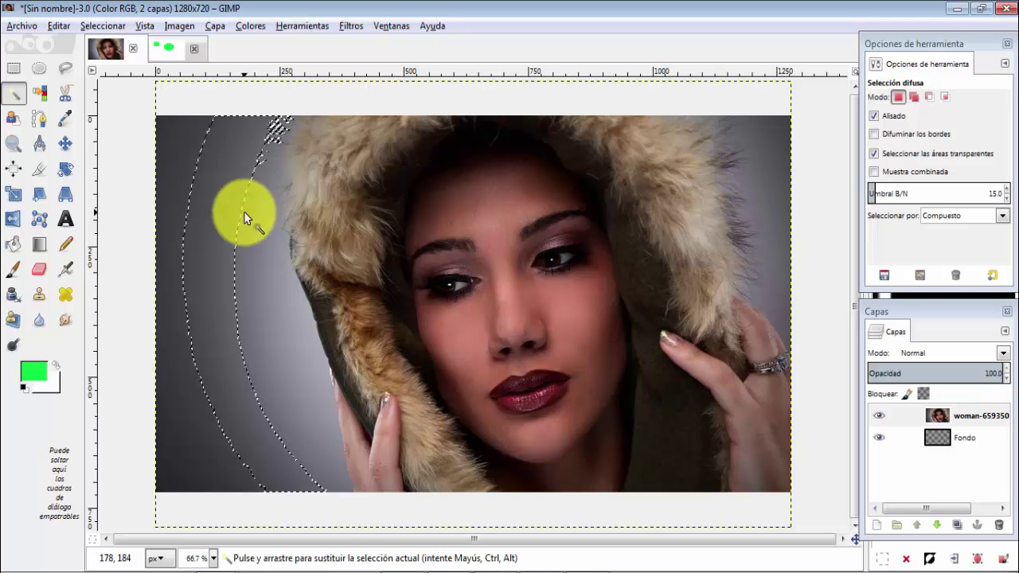
Step: Clear the selection, then select by colour all pixels matching the grey background
click(106, 24)
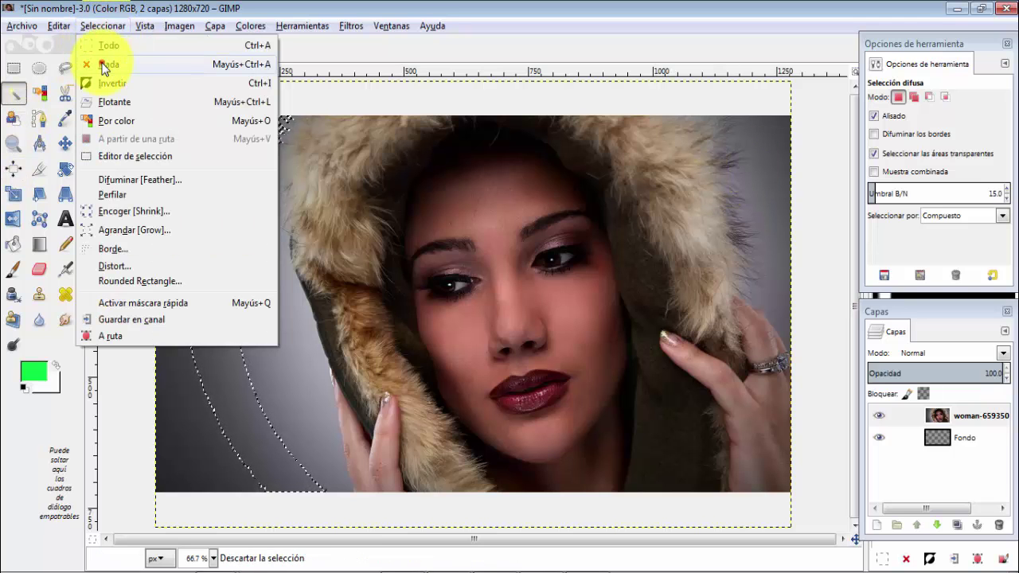
click(104, 63)
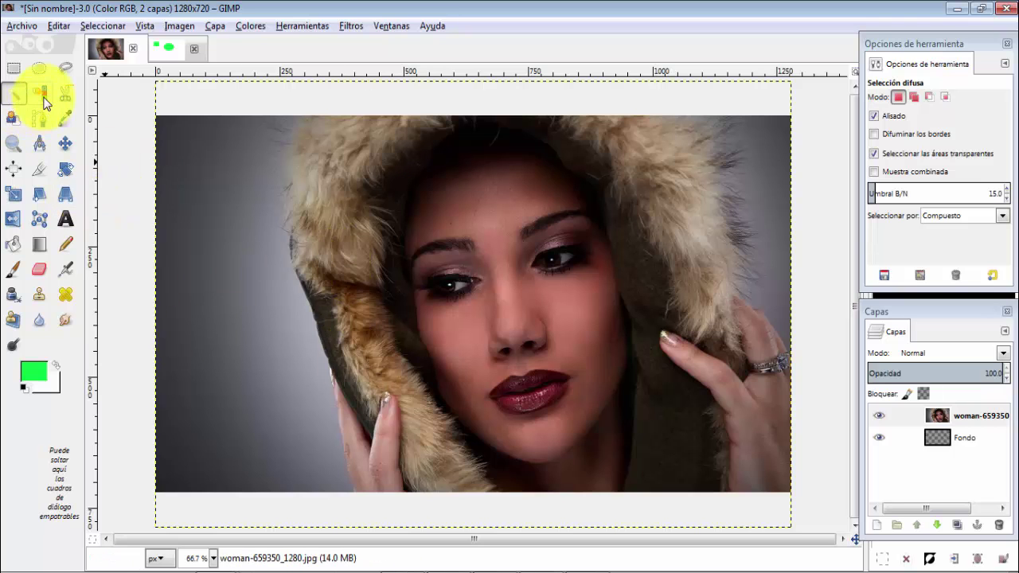
click(192, 171)
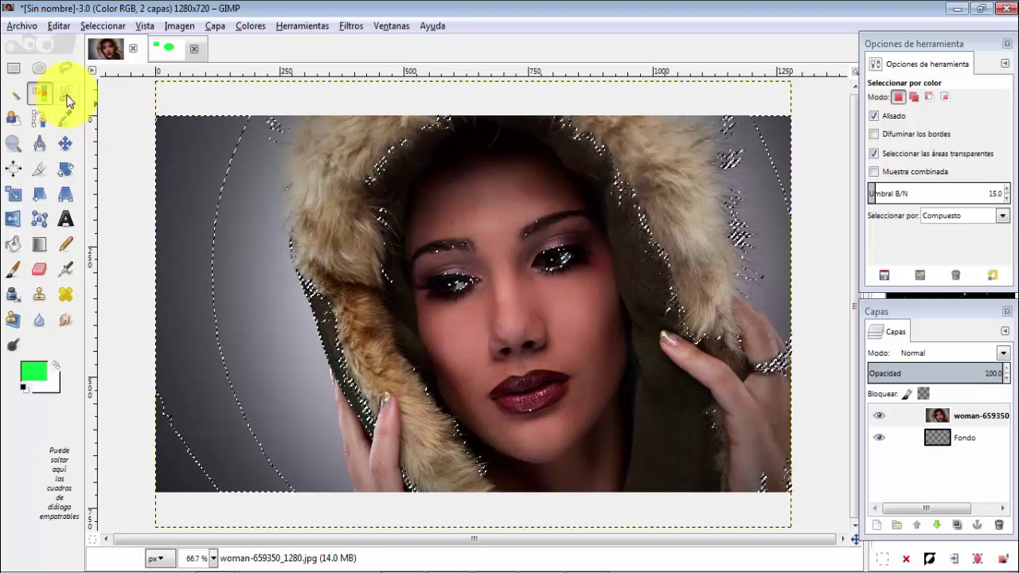
Step: Draw a rough Foreground Select outline near the left hood edge, then undo and redo
click(14, 118)
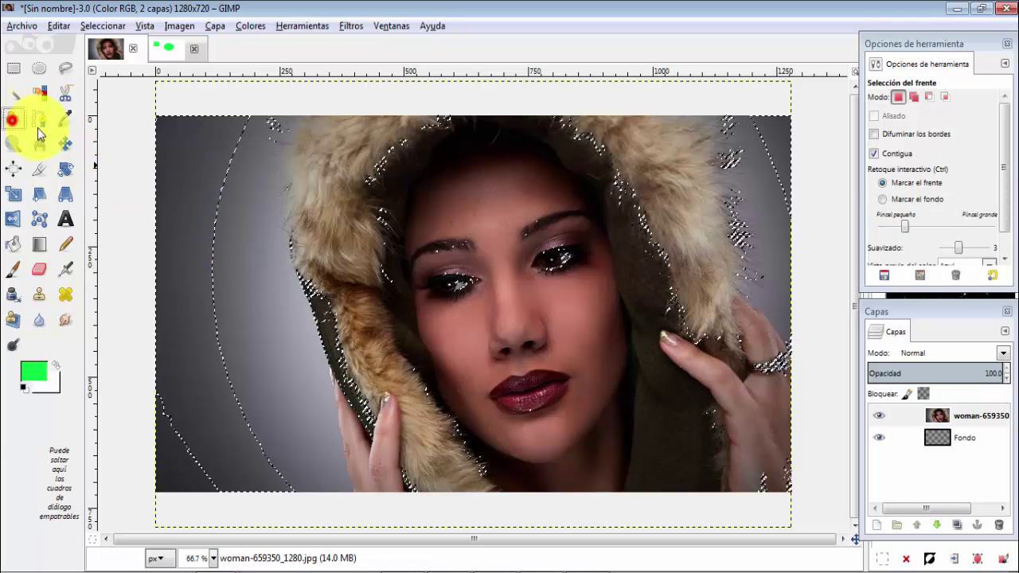
drag(186, 187, 200, 190)
drag(208, 229, 205, 218)
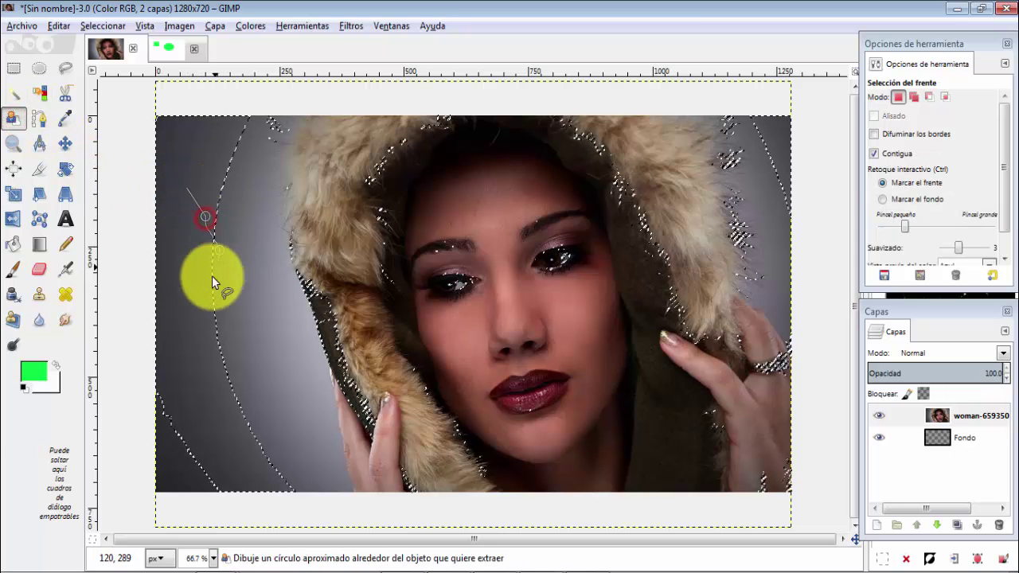
click(236, 148)
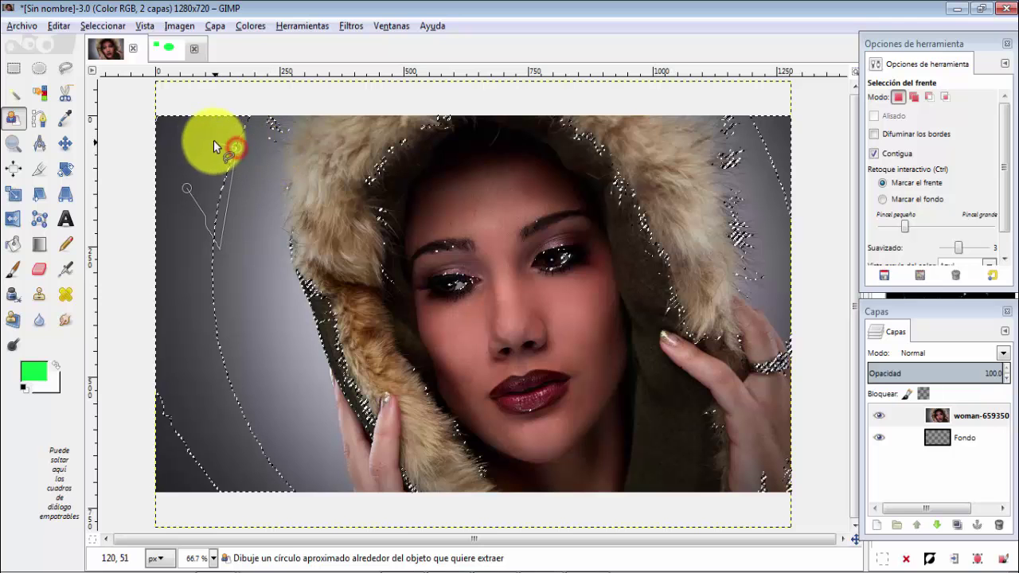
click(186, 189)
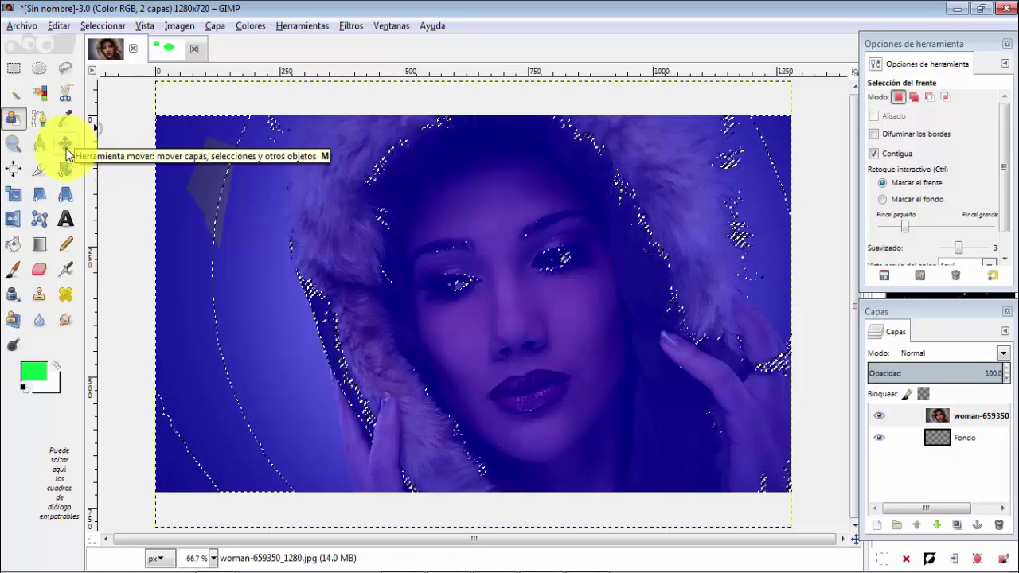
key(ctrl+shift+a)
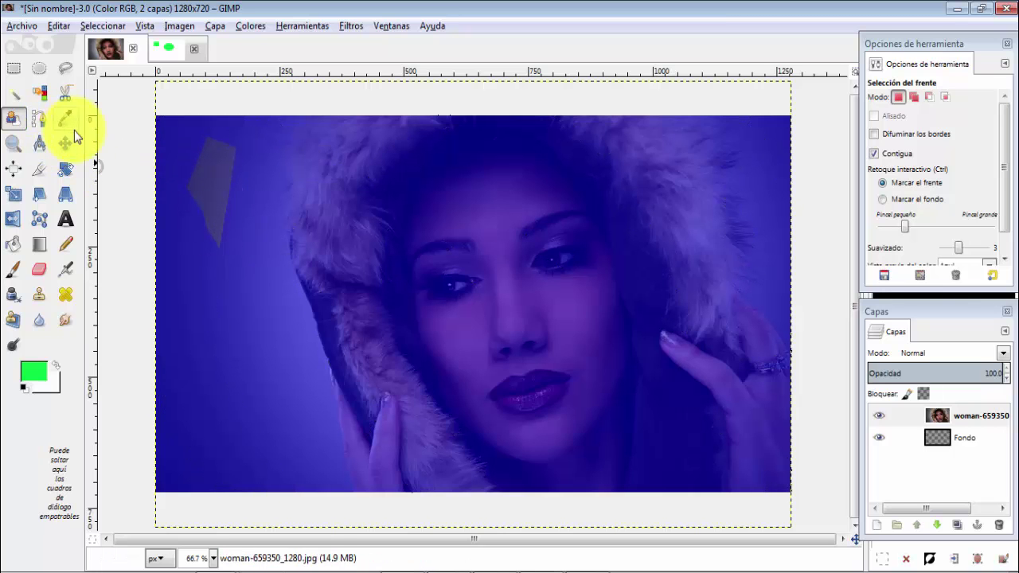
key(ctrl+z)
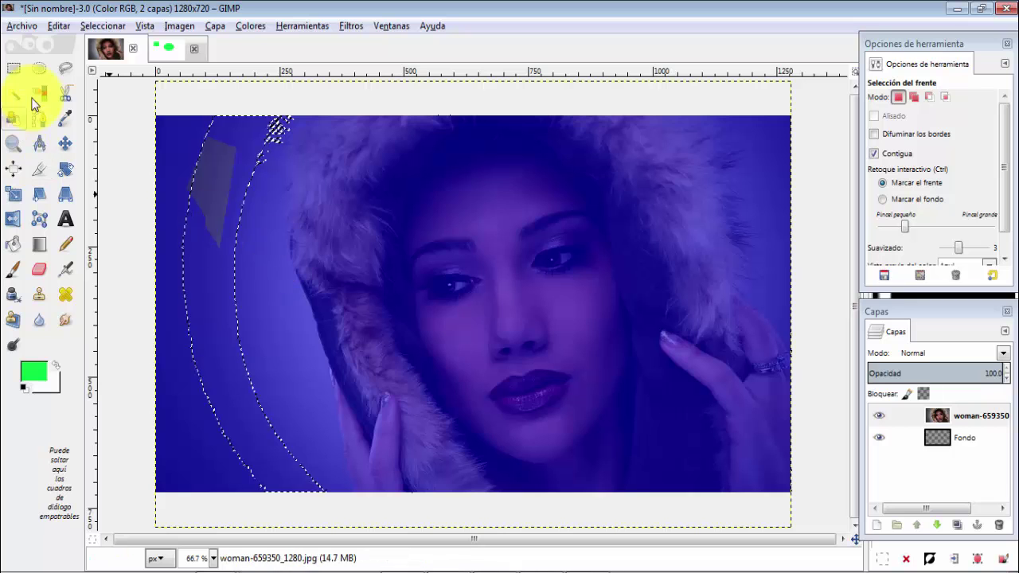
Step: Switch to the Move tool and clear the selection with Seleccionar > Nada
click(65, 143)
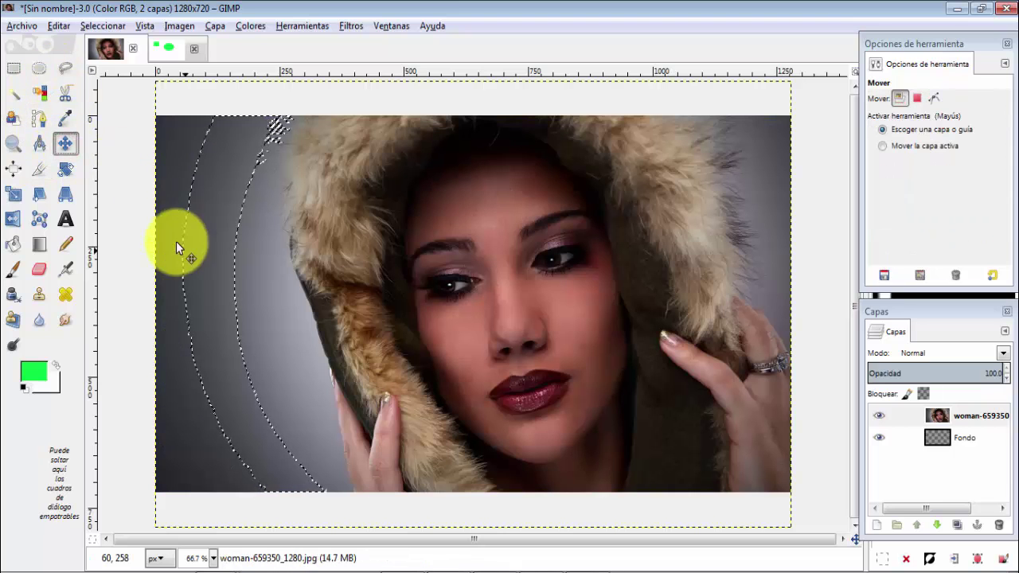
click(103, 26)
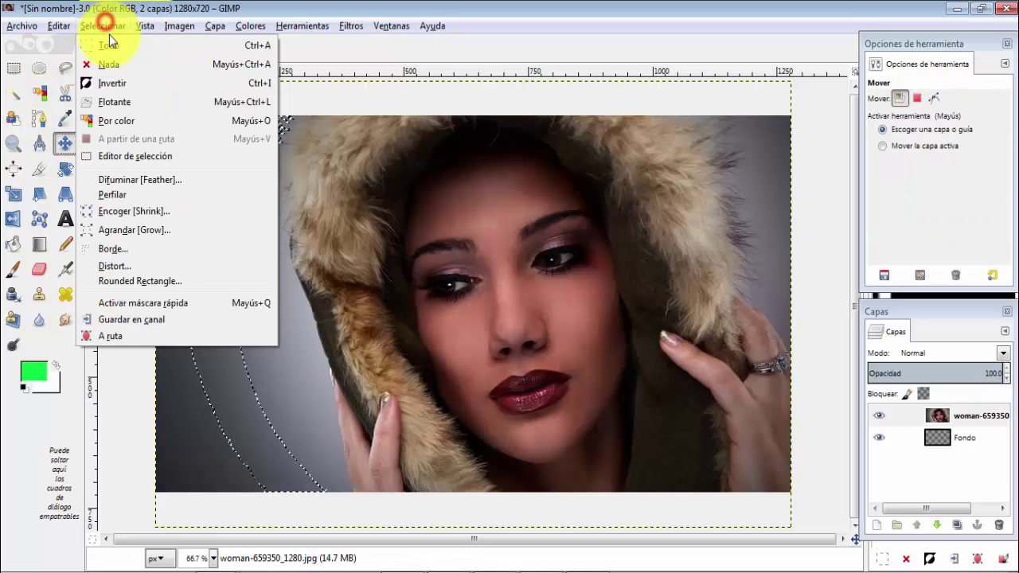
click(109, 63)
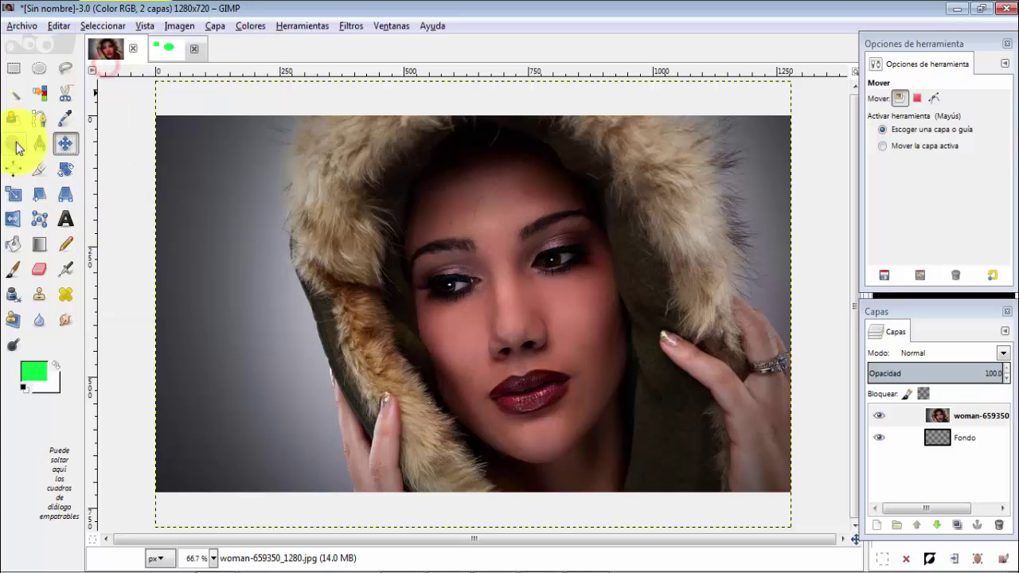
Step: Sample the woman's face skin tone as foreground colour and place a first path anchor beside the right eye
click(65, 120)
click(510, 210)
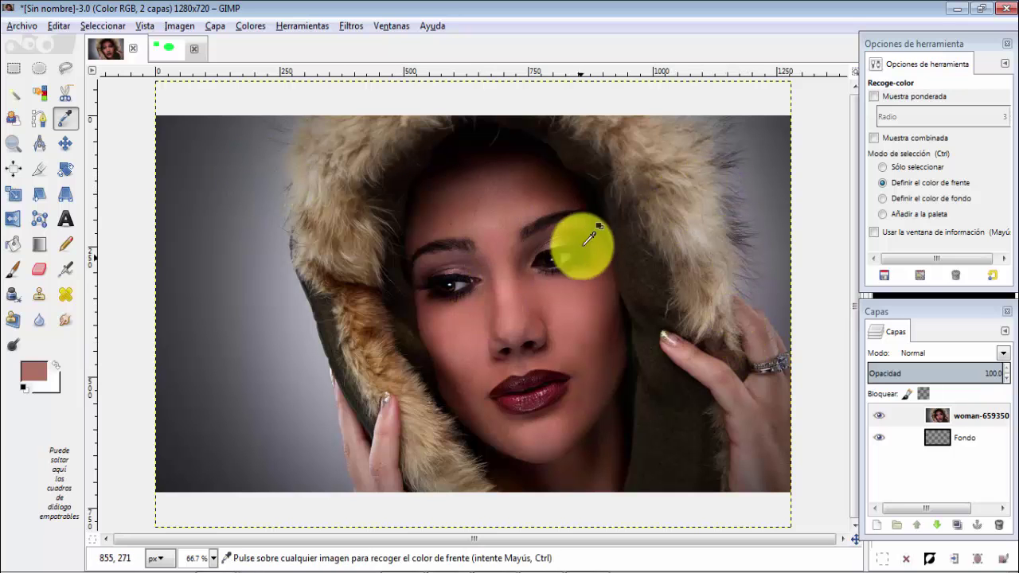
click(42, 121)
click(526, 254)
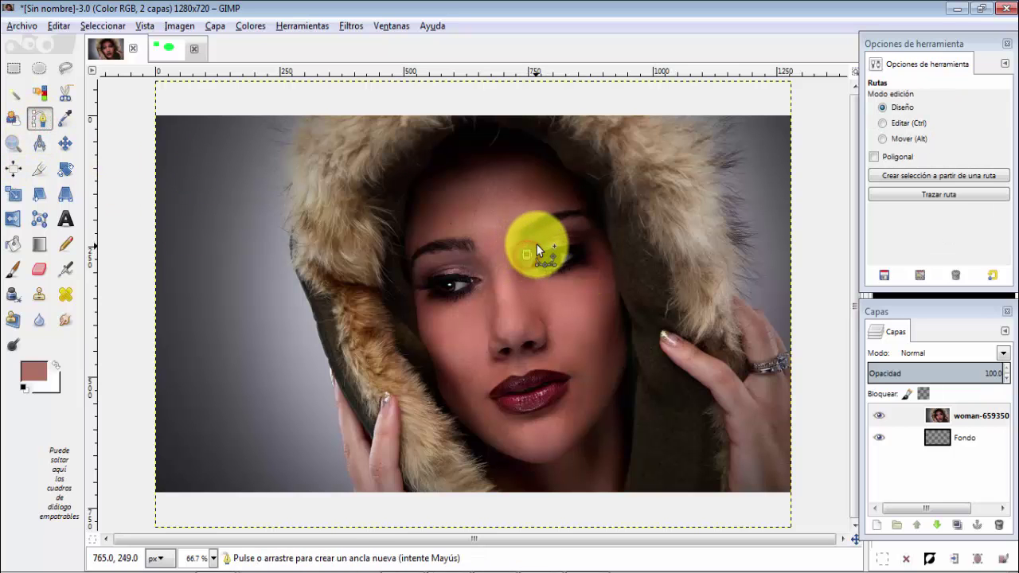
Step: Trace the right eye with six path anchors and a curved closing segment, then discard the path
click(542, 240)
click(568, 232)
click(585, 234)
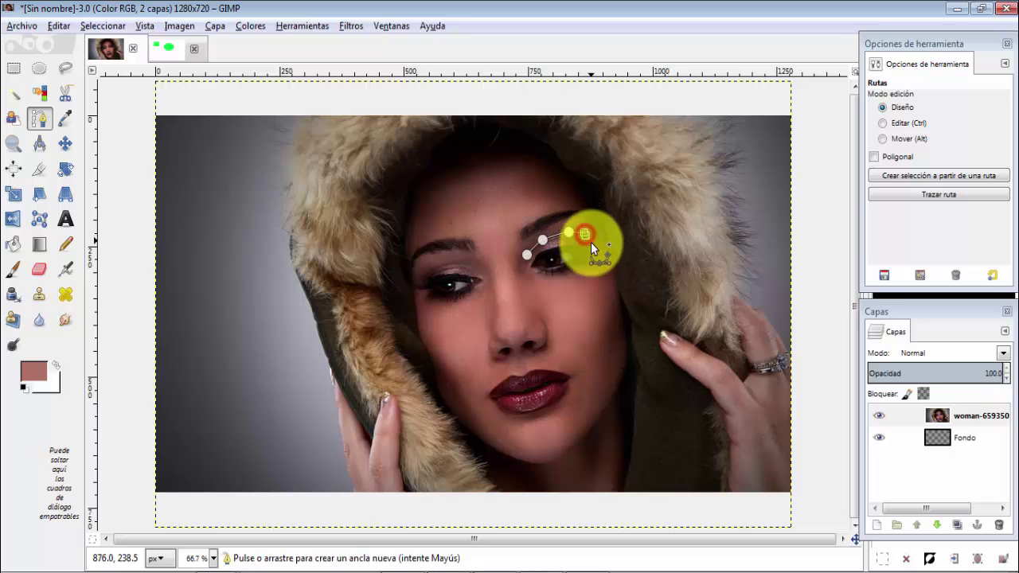
click(590, 249)
click(584, 264)
click(556, 275)
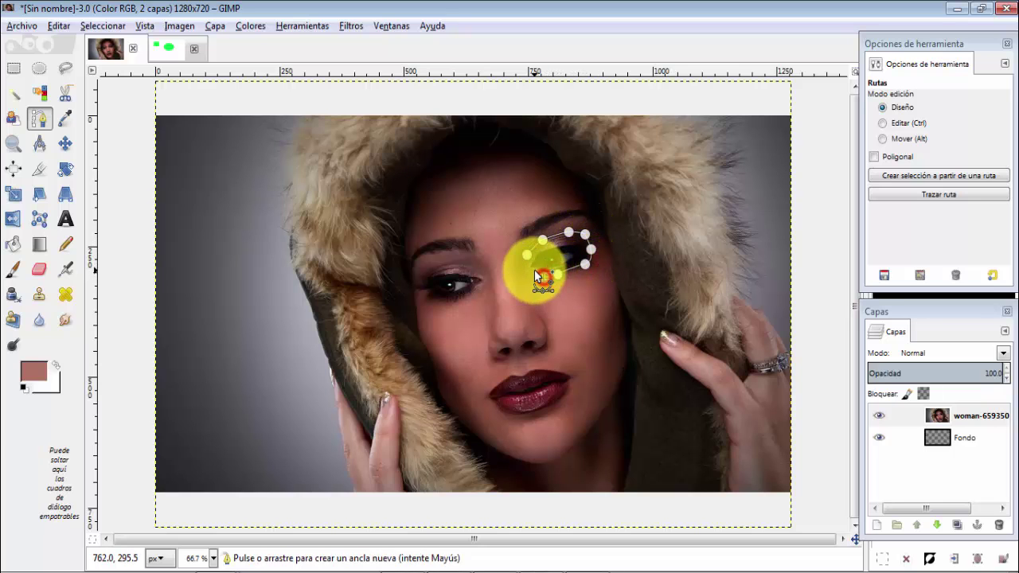
drag(538, 277, 527, 268)
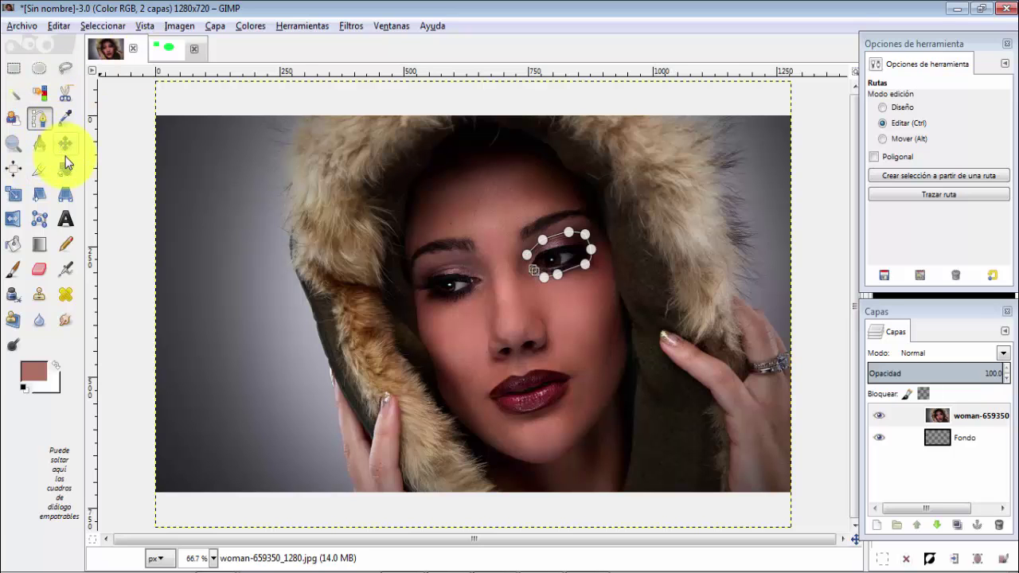
key(ctrl+z)
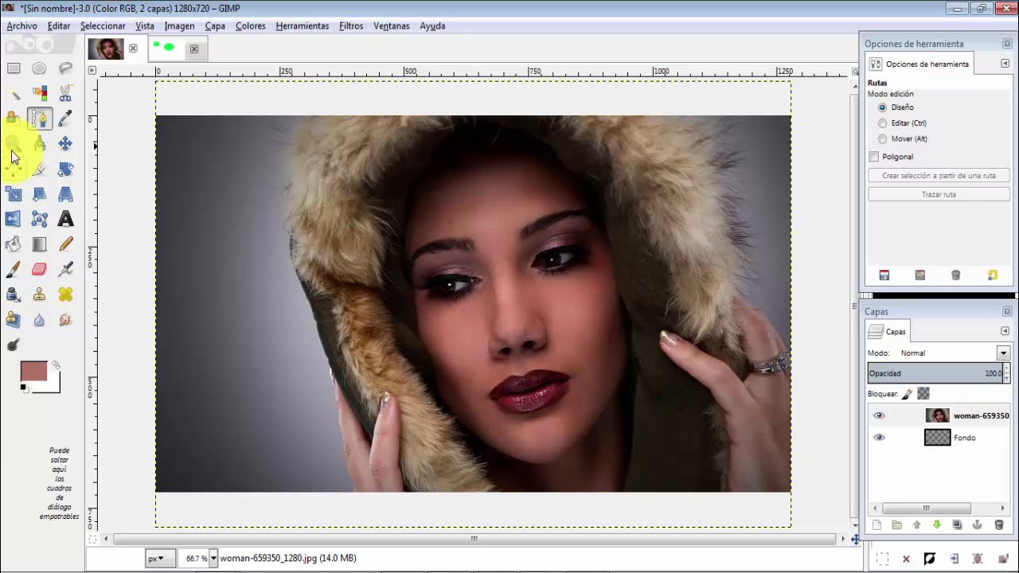
Step: Zoom in close on the right eye and its eyelid
click(12, 145)
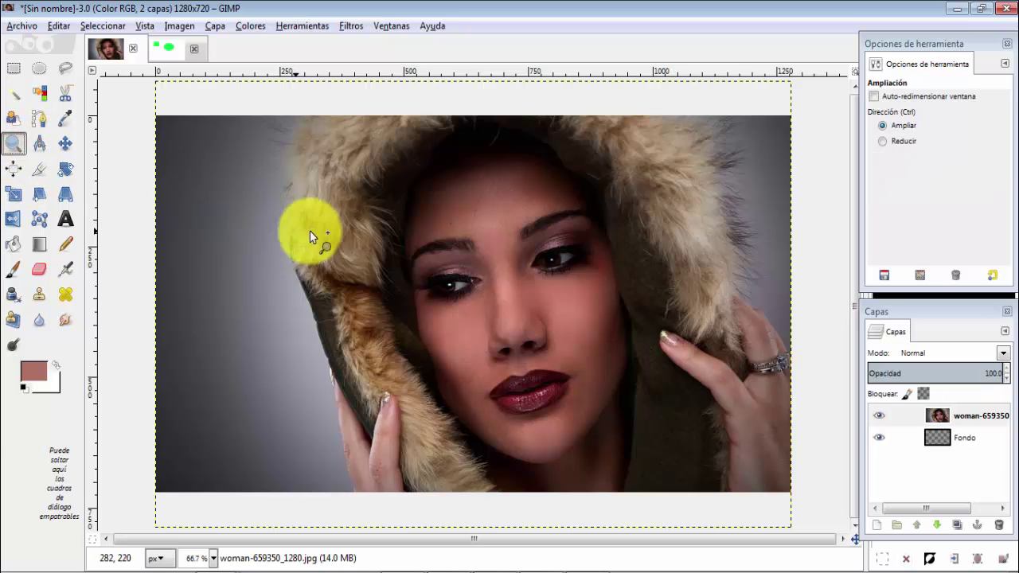
click(537, 261)
click(553, 251)
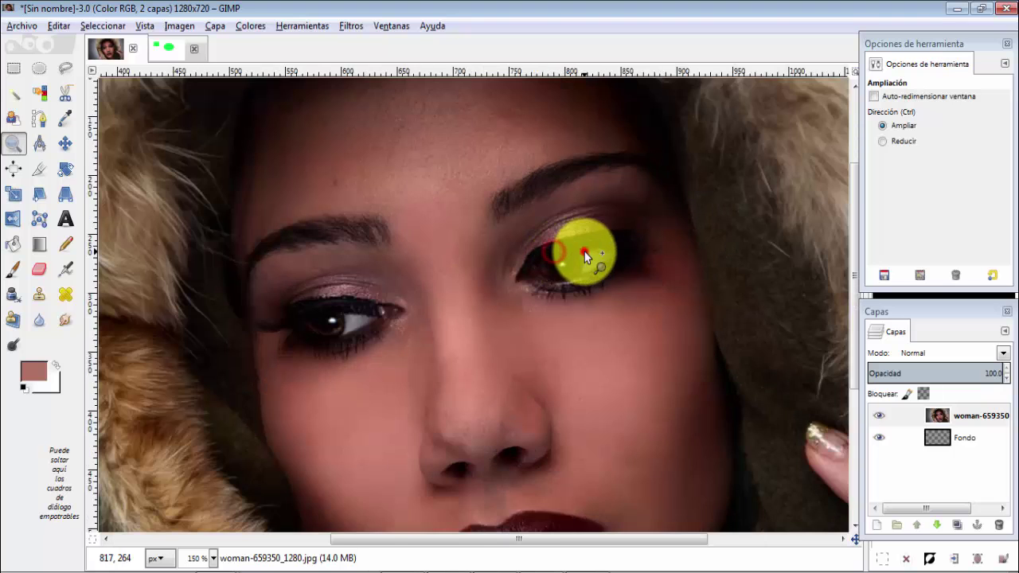
click(584, 252)
click(584, 251)
click(585, 253)
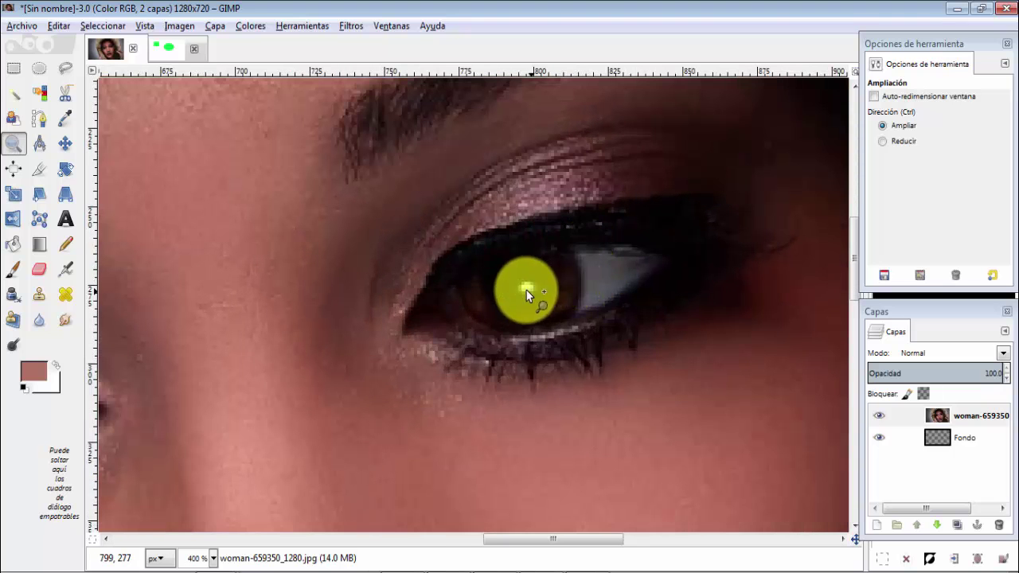
click(568, 175)
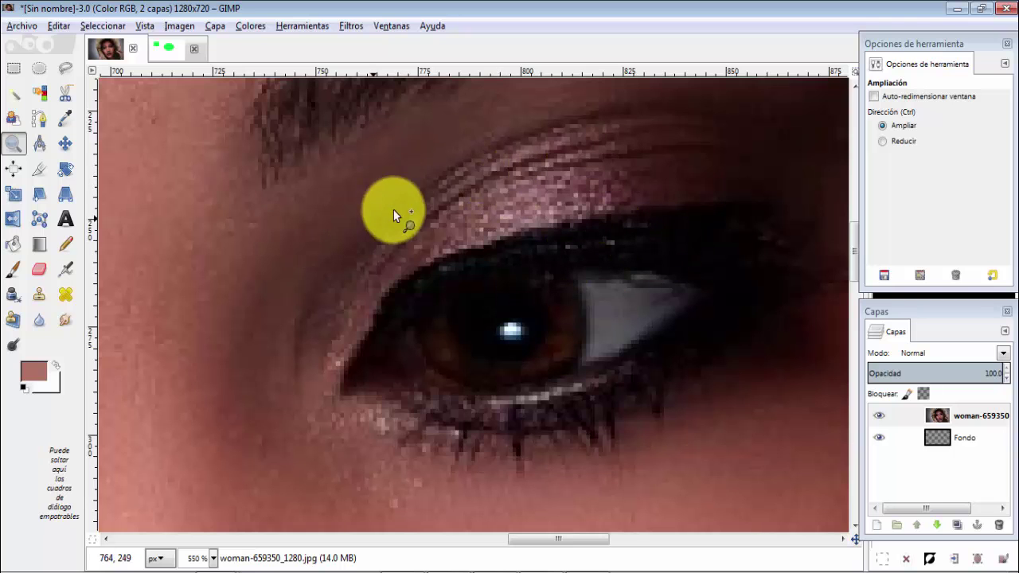
Step: Zoom back out step by step until the whole photo shows at 66.7%
key(ctrl)
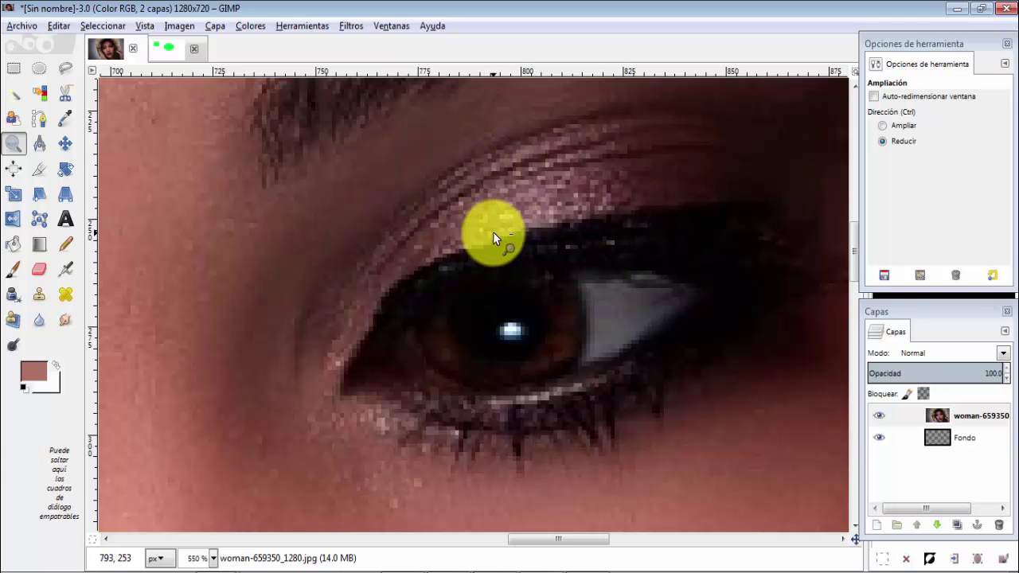
ctrl+click(493, 231)
ctrl+click(492, 230)
ctrl+click(493, 230)
ctrl+click(492, 230)
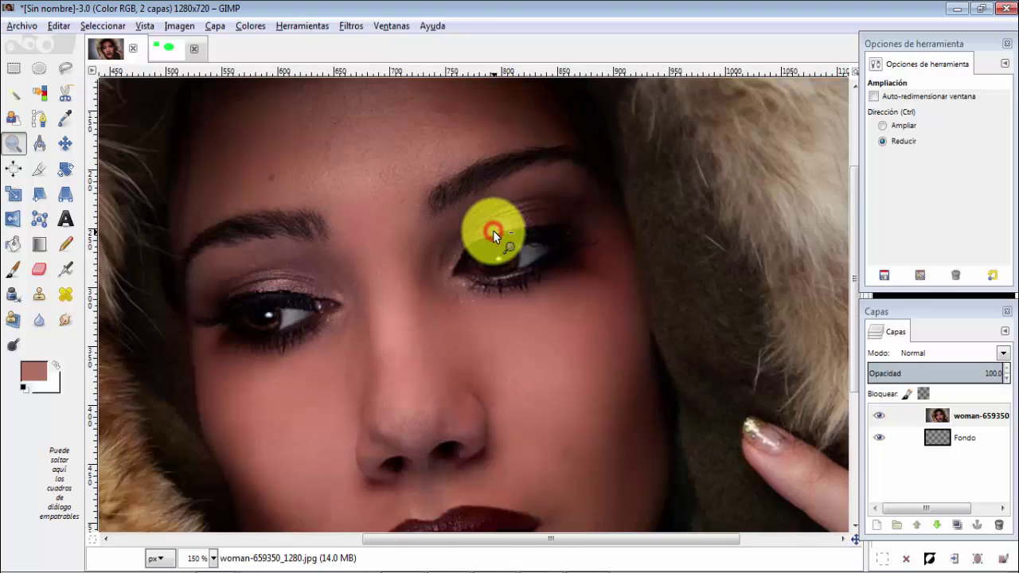
ctrl+click(492, 230)
ctrl+click(492, 230)
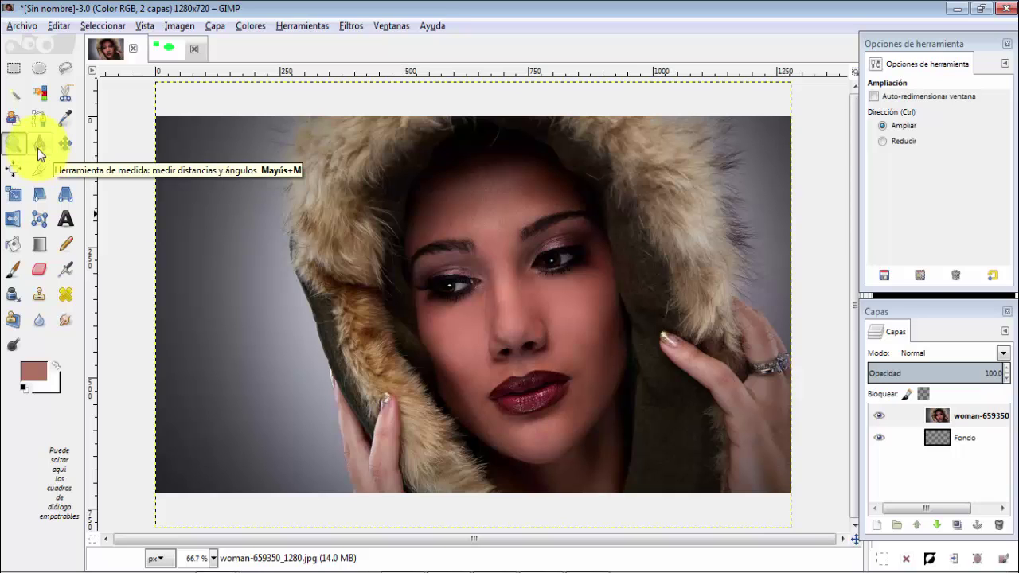
Step: Drag the photo layer around the canvas with the Move tool
click(64, 143)
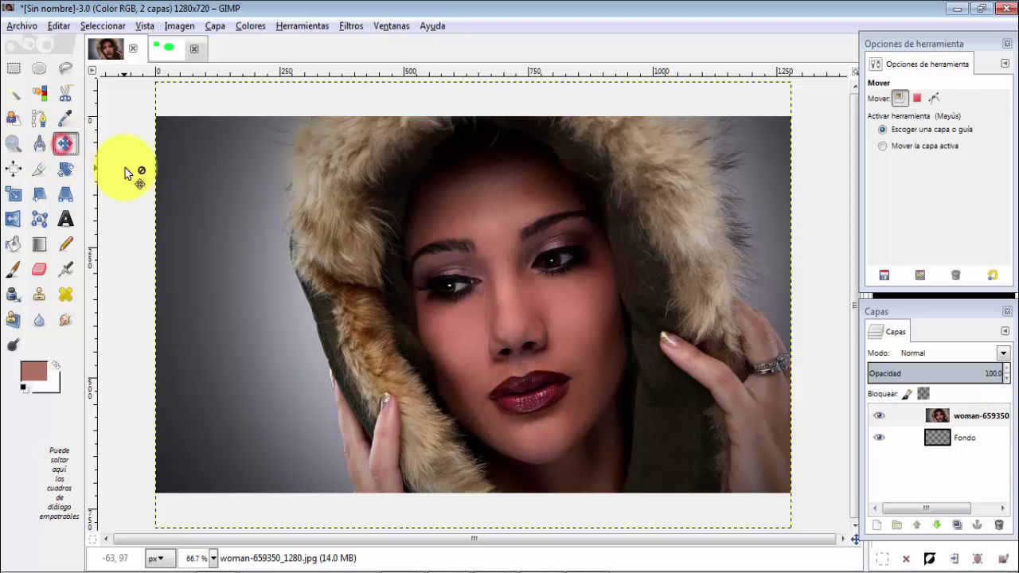
mouse_move(423, 195)
mouse_down()
mouse_move(573, 302)
mouse_move(409, 354)
mouse_move(407, 320)
mouse_move(334, 345)
mouse_up()
mouse_move(666, 257)
mouse_down()
mouse_move(505, 309)
mouse_move(328, 316)
mouse_move(564, 239)
mouse_move(419, 246)
mouse_up()
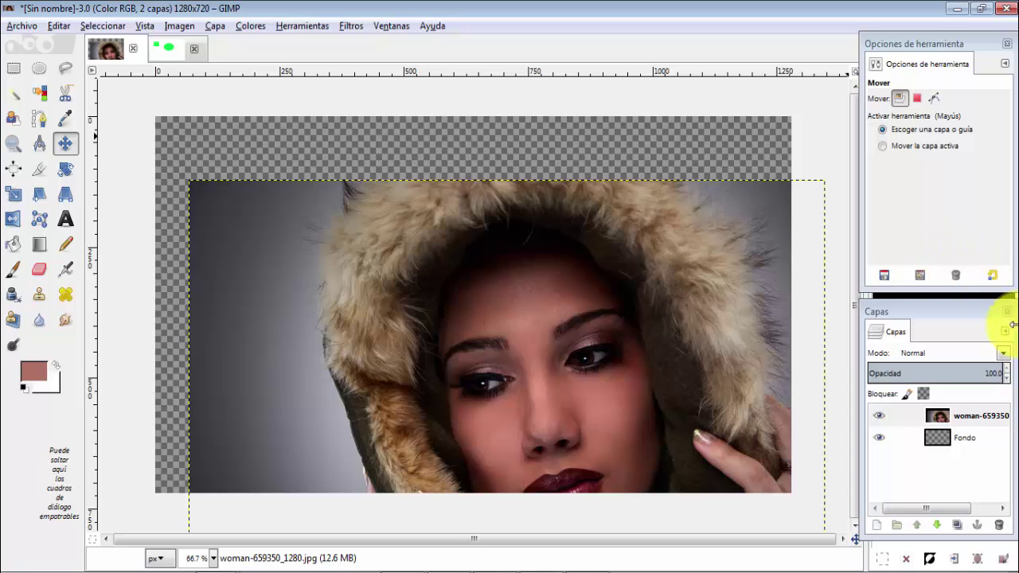
Step: Rearrange the tool settings panel, briefly opening and closing the tool categories list
drag(992, 50, 1001, 49)
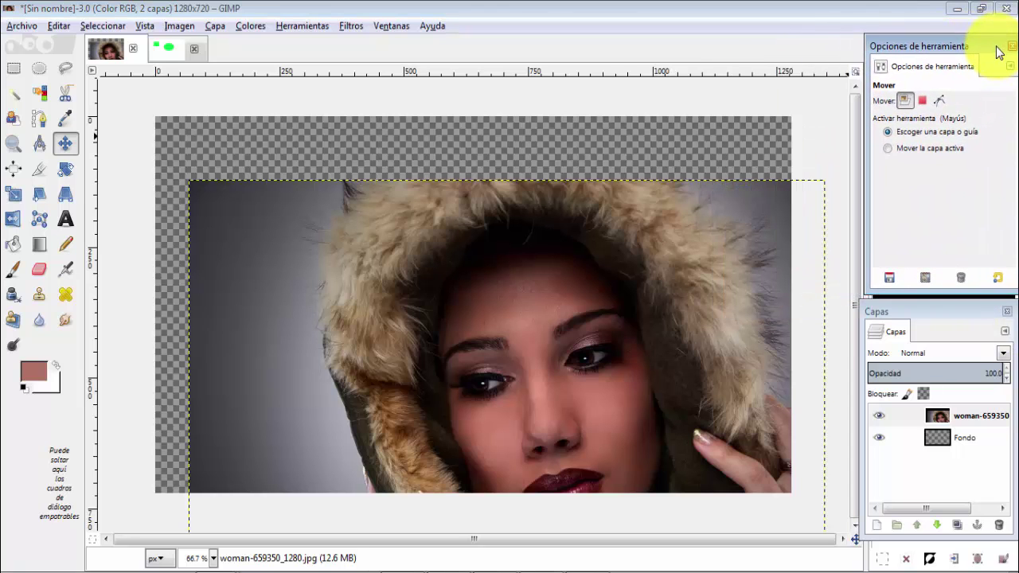
click(323, 27)
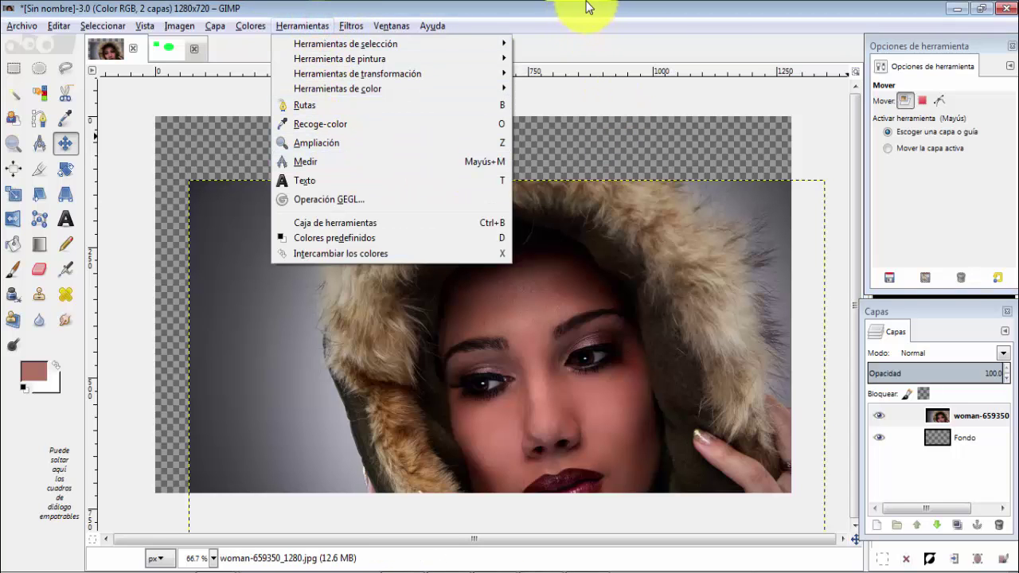
click(750, 23)
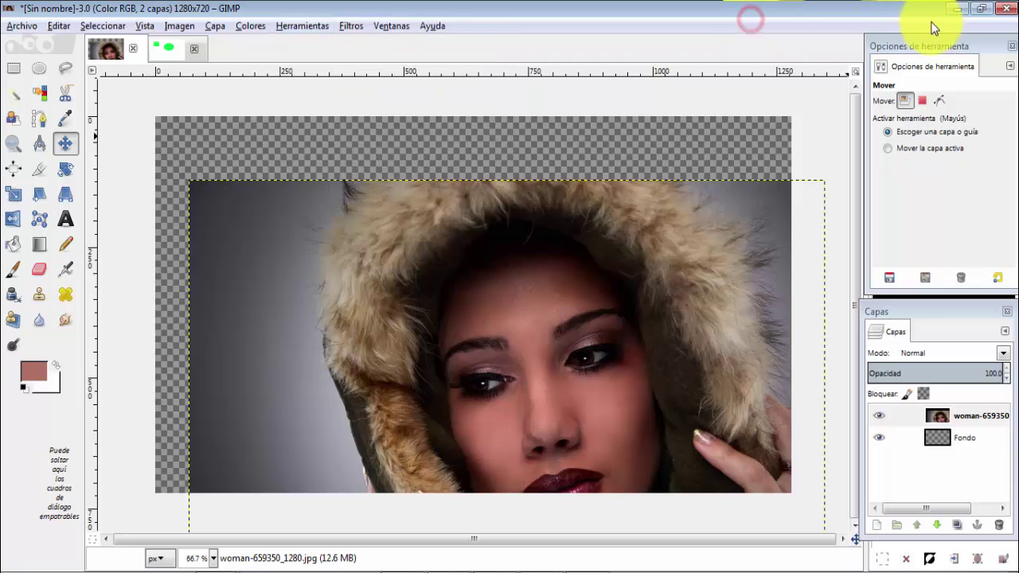
drag(993, 52, 979, 55)
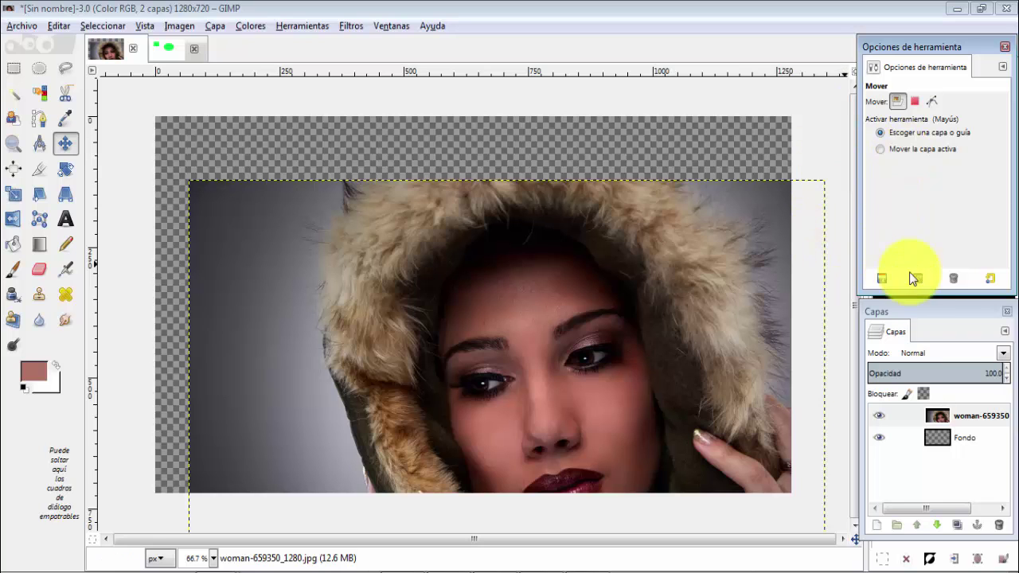
drag(971, 50, 970, 52)
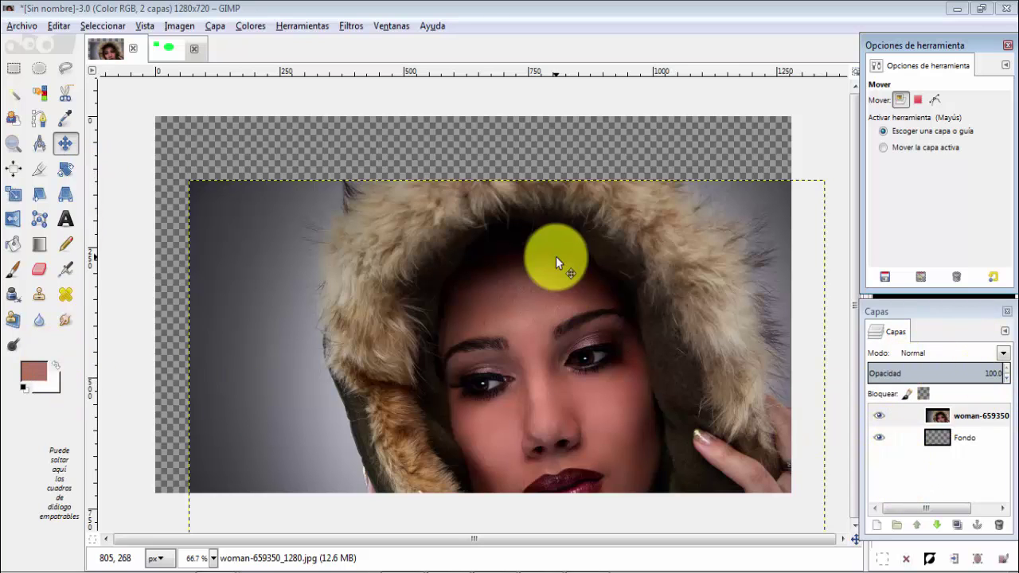
Step: Shift the photo layer up and left to expose transparency on the right, and start a new layer
drag(383, 365, 363, 319)
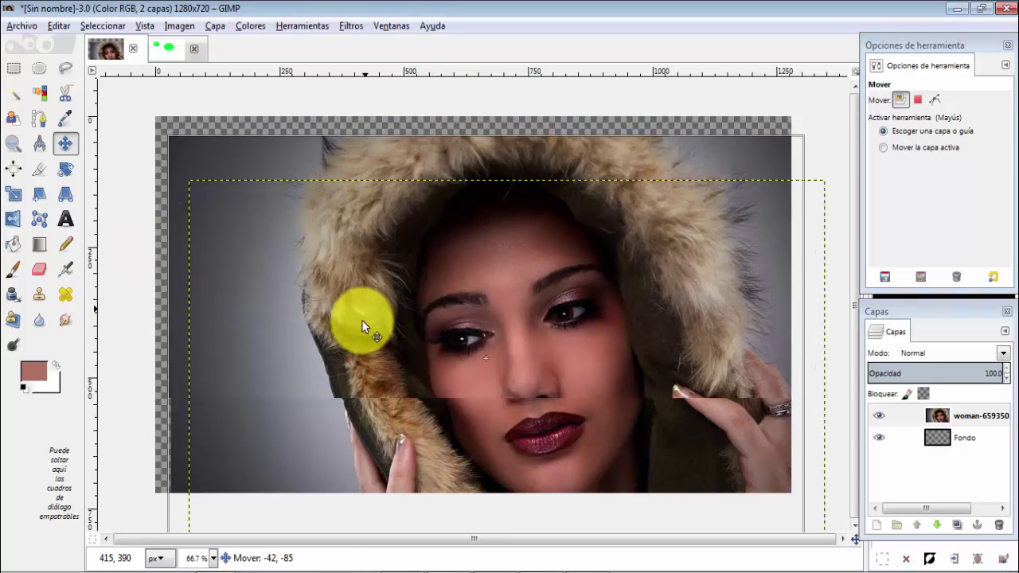
mouse_move(707, 389)
mouse_down()
mouse_move(683, 350)
mouse_move(605, 352)
mouse_up()
drag(409, 272, 422, 302)
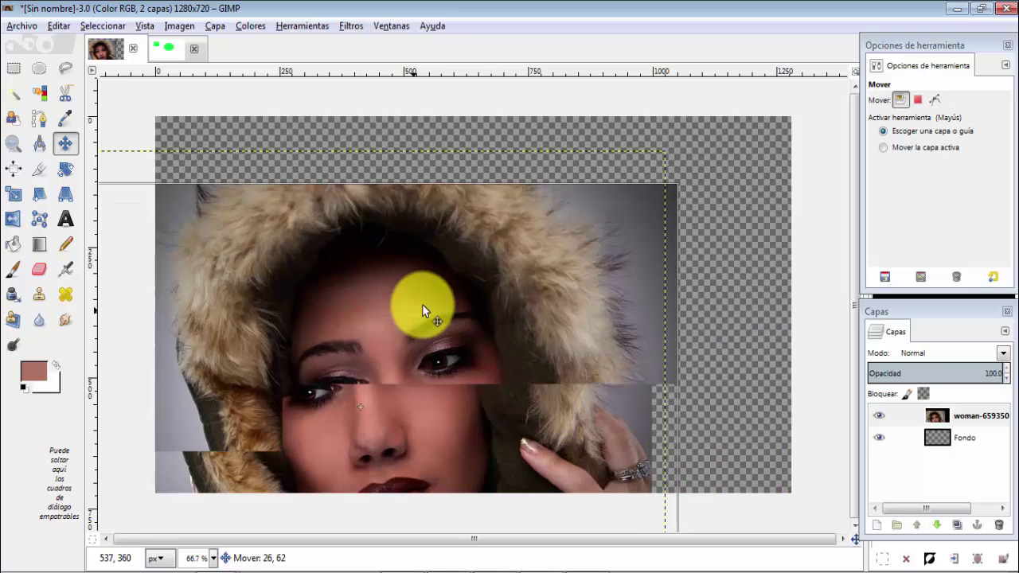
drag(528, 370, 516, 325)
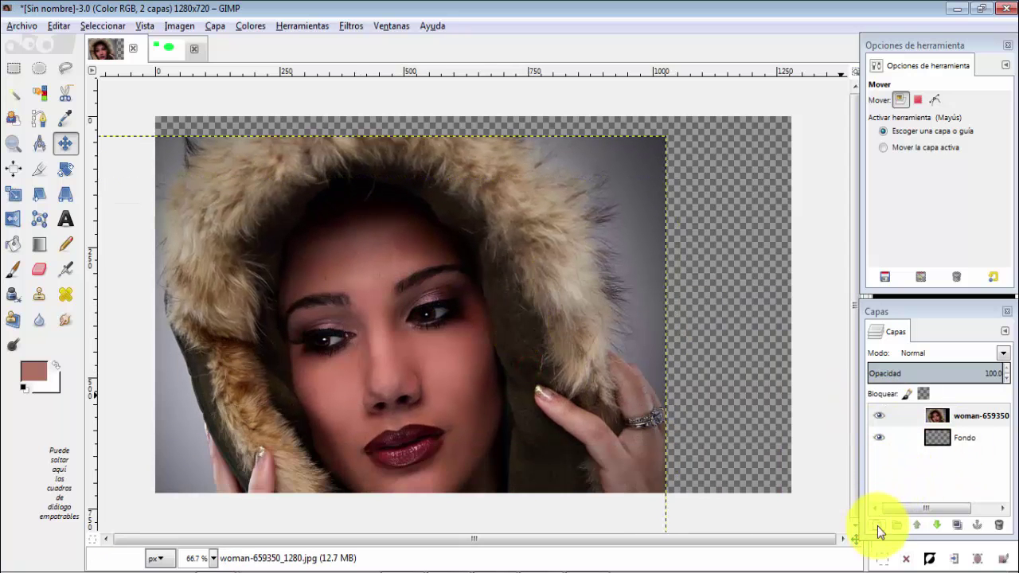
click(878, 524)
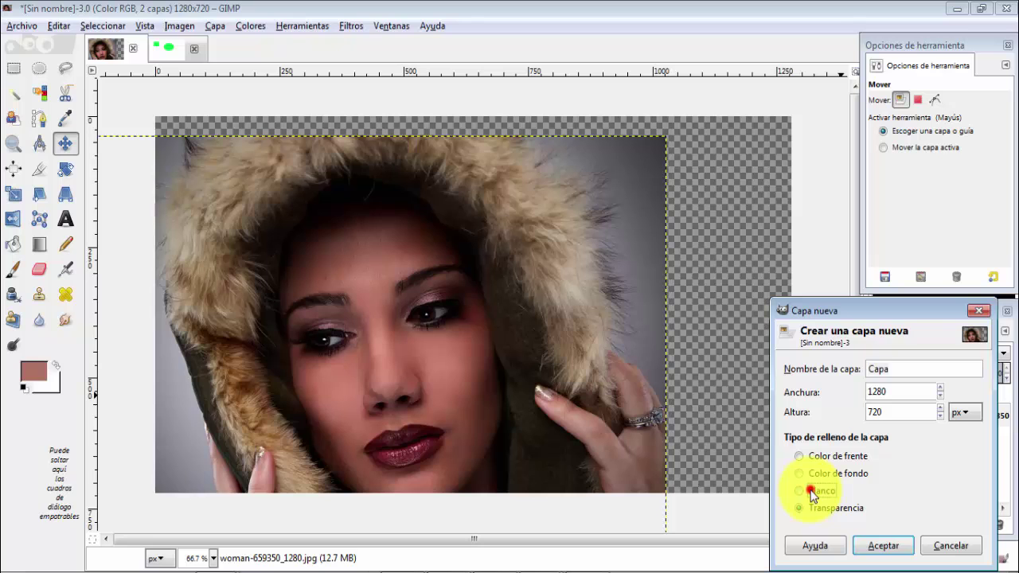
Step: Add a white-filled Capa layer, shift and hide it, then delete it
click(883, 546)
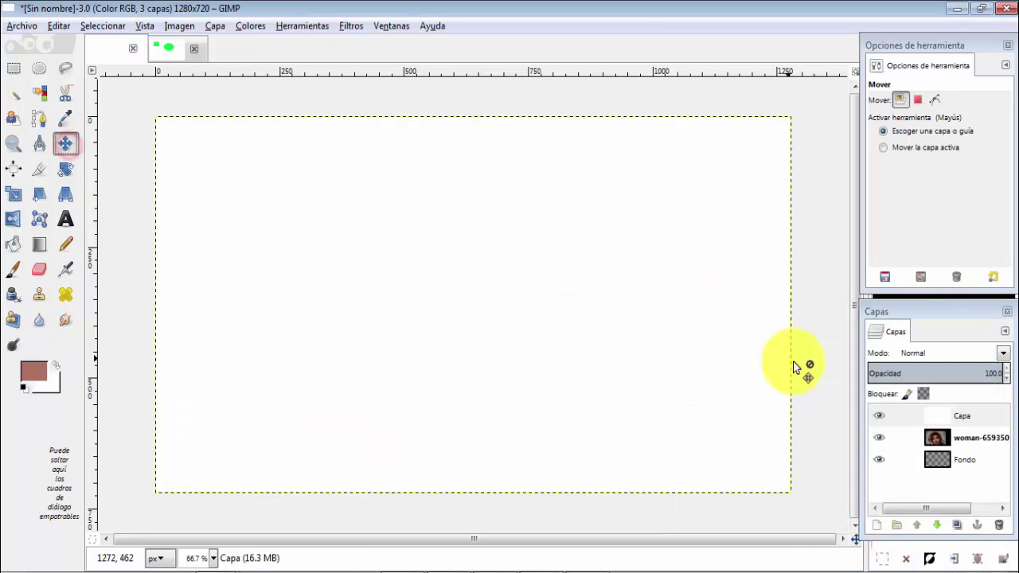
click(947, 415)
mouse_move(746, 293)
mouse_down()
mouse_move(581, 311)
mouse_move(694, 283)
mouse_up()
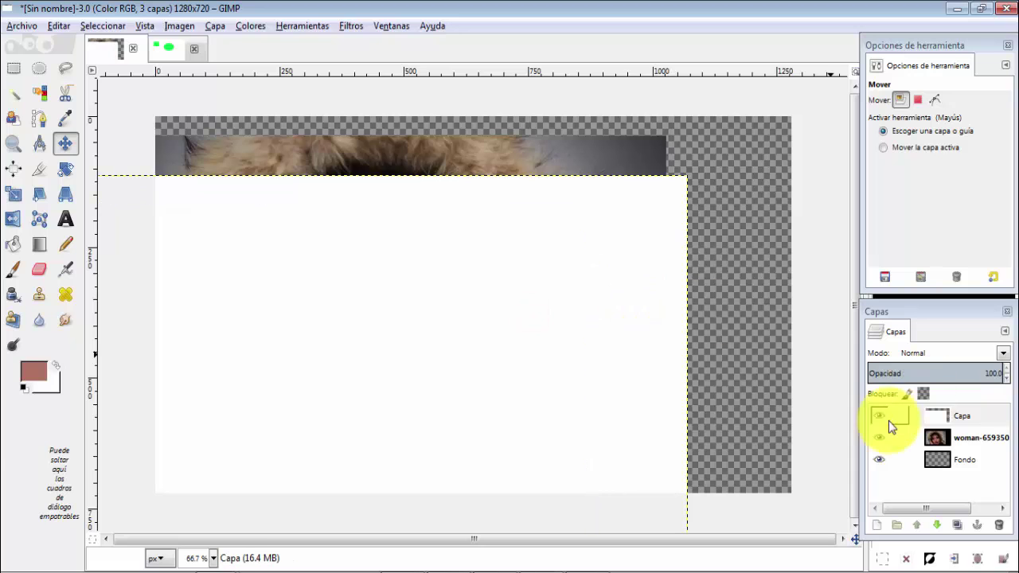
click(879, 415)
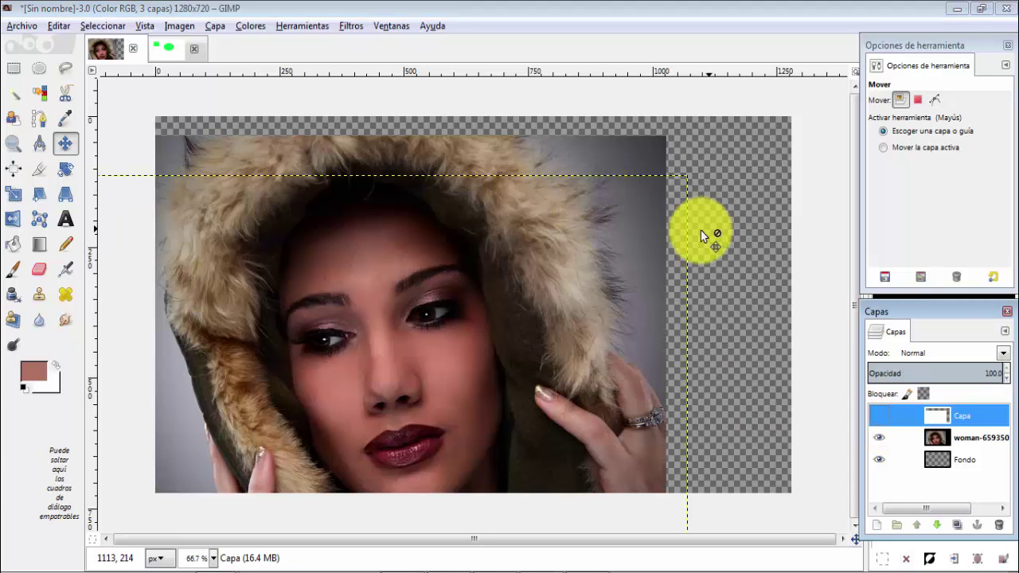
click(980, 418)
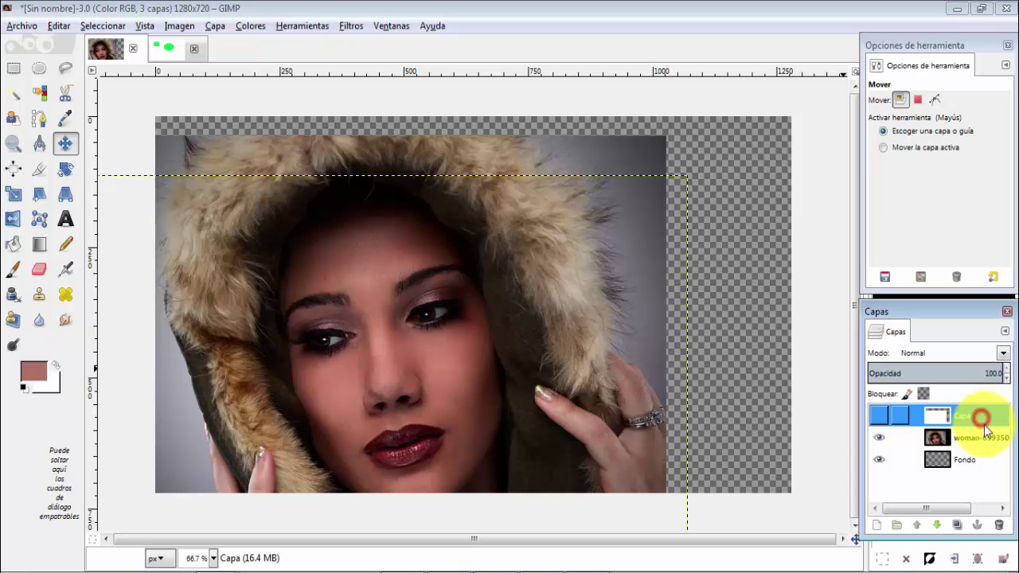
click(999, 526)
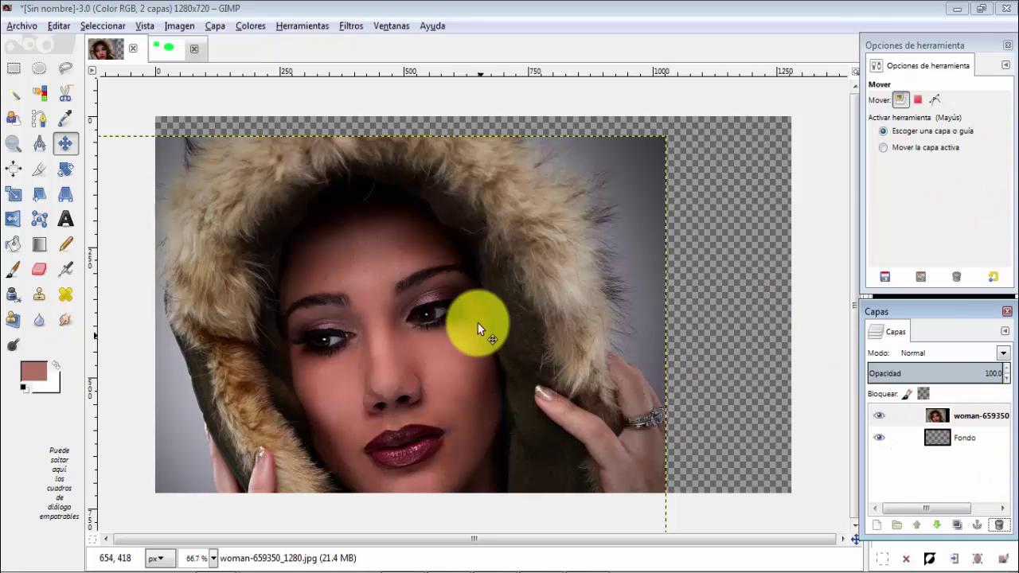
Step: Drag the woman photo layer right and up so it fills the 1280×720 canvas
mouse_move(291, 328)
mouse_down()
mouse_move(426, 293)
mouse_move(419, 306)
mouse_up()
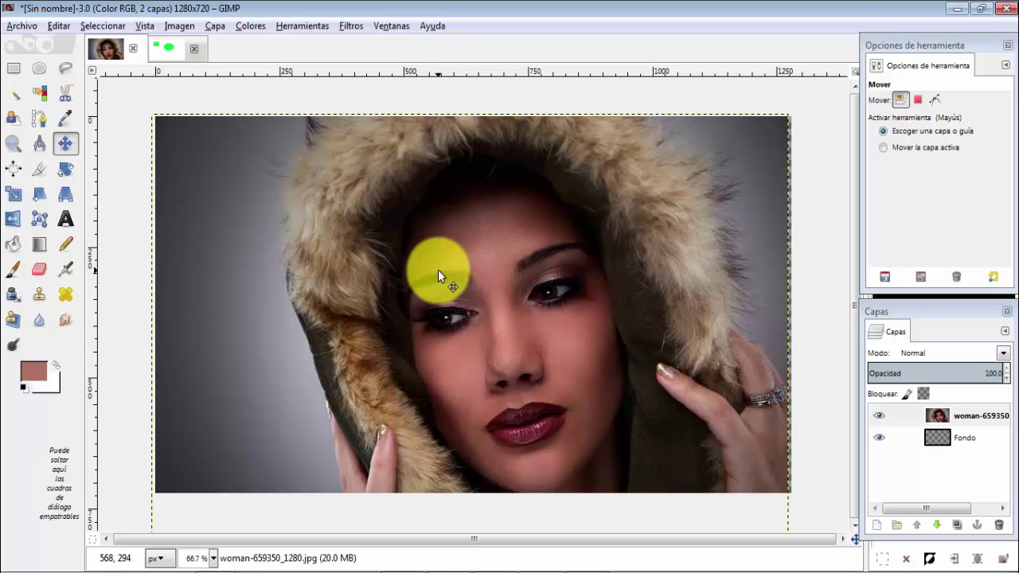
click(13, 170)
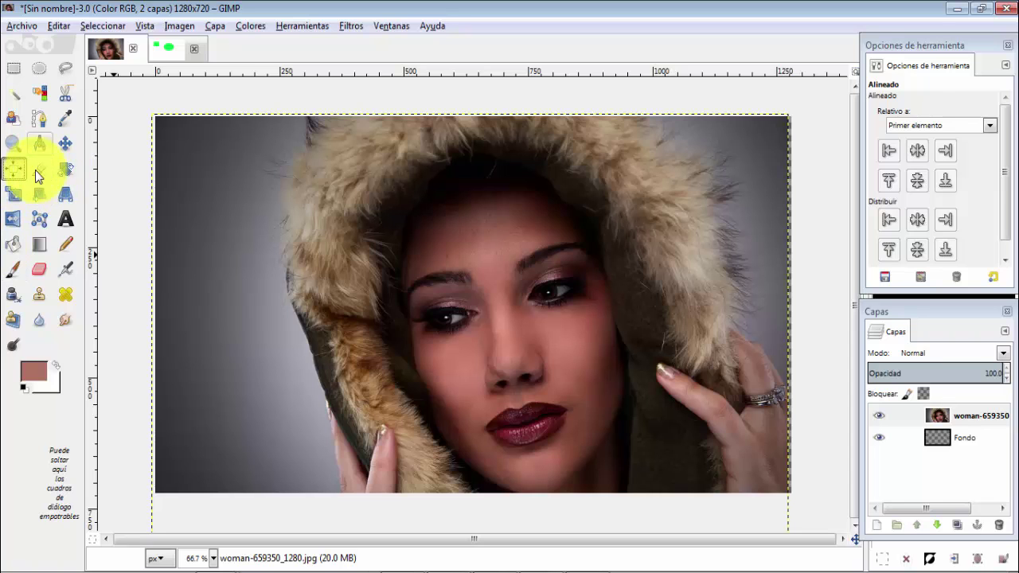
click(41, 168)
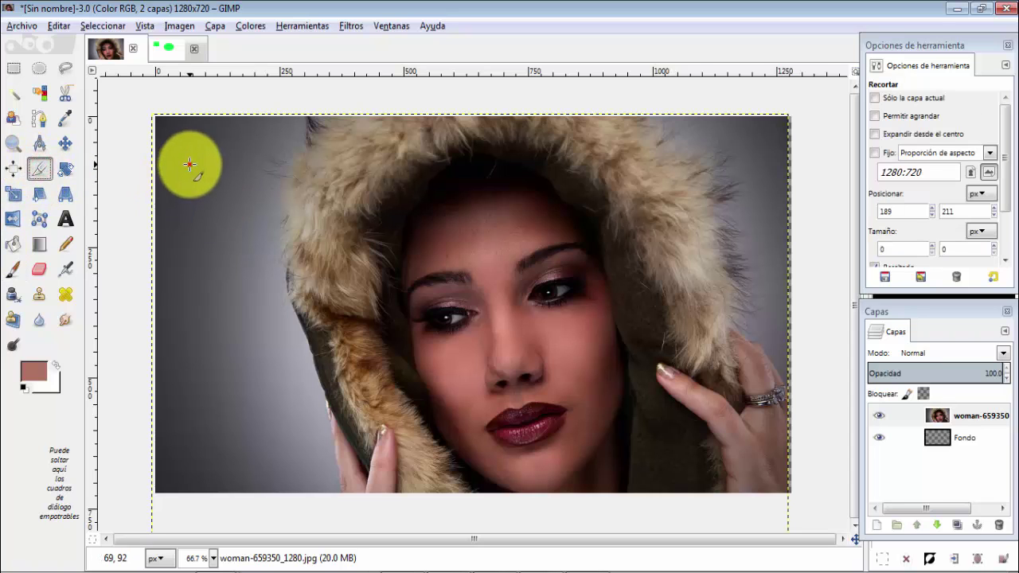
drag(190, 164, 299, 257)
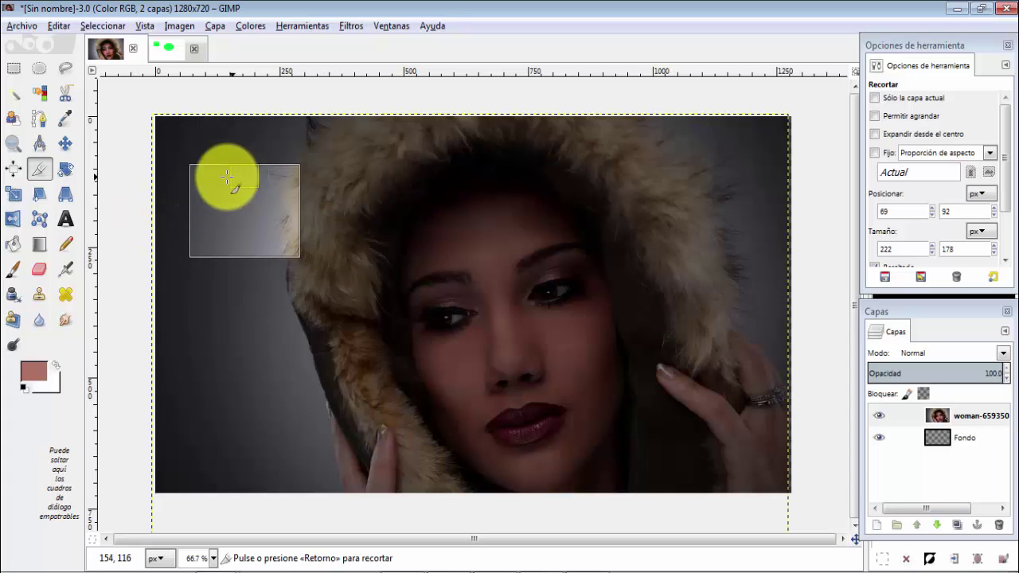
click(235, 246)
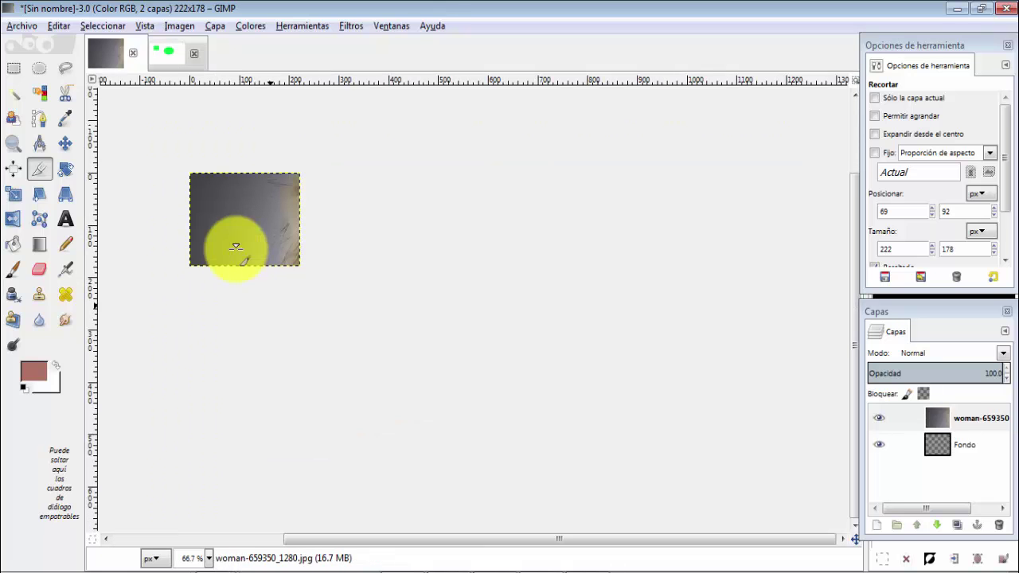
key(ctrl+z)
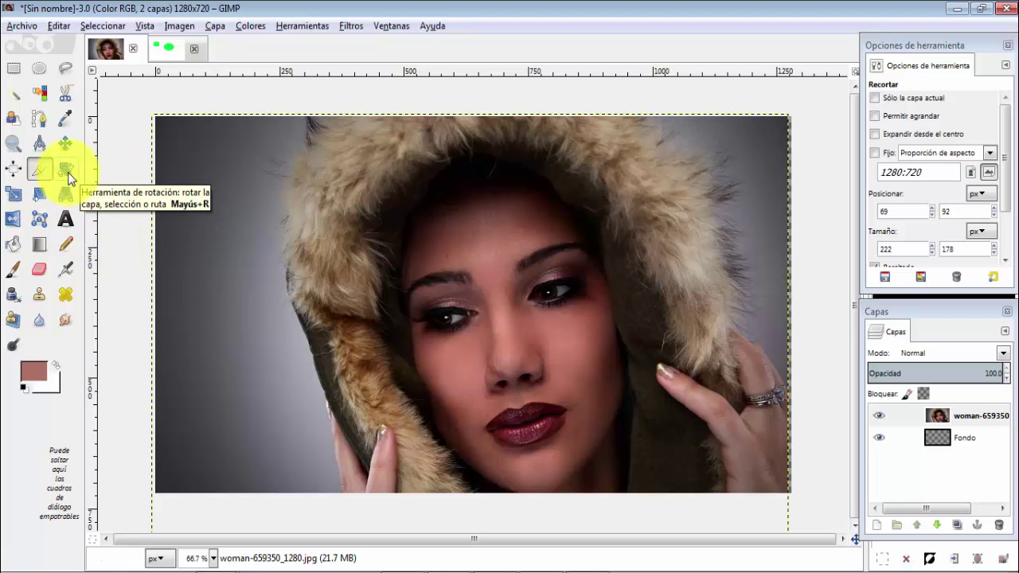
click(67, 172)
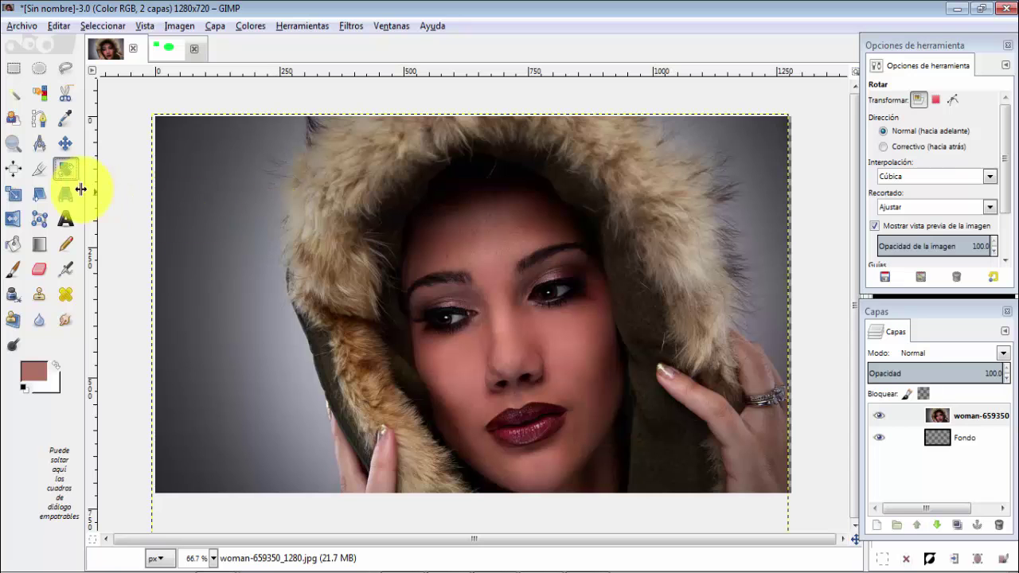
click(344, 245)
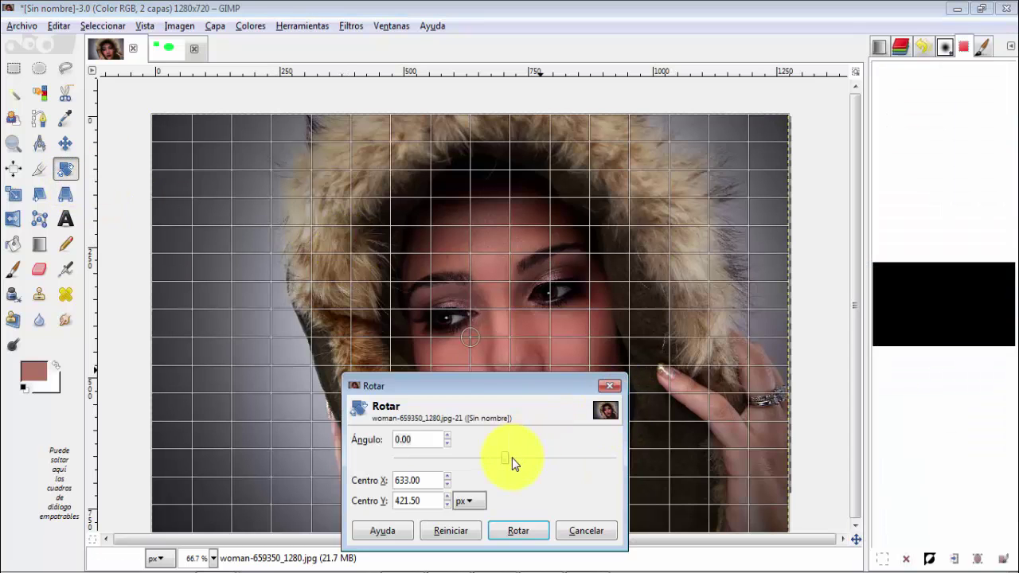
drag(508, 459, 496, 466)
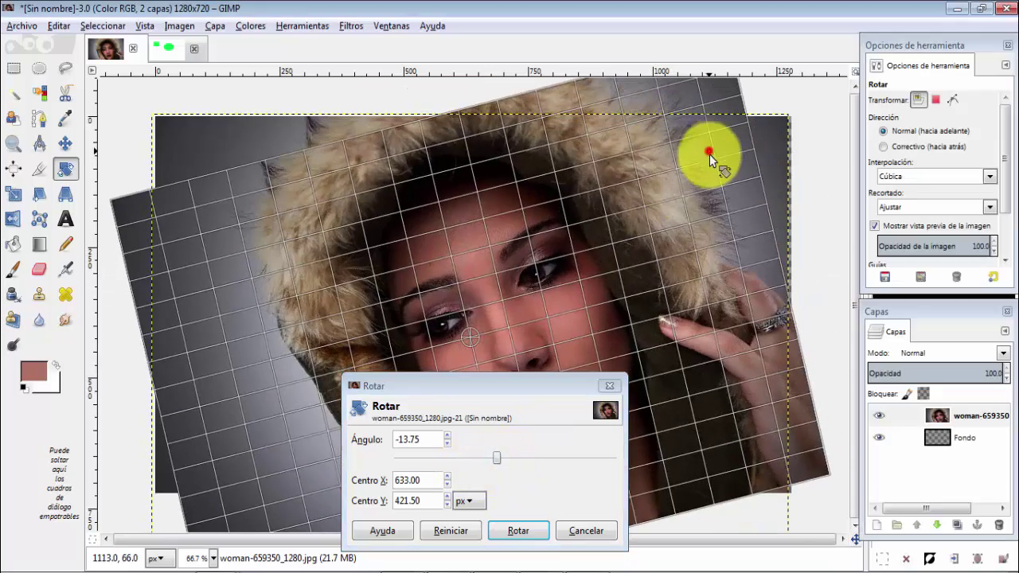
mouse_move(667, 202)
mouse_down()
mouse_move(722, 175)
mouse_move(690, 424)
mouse_move(680, 181)
mouse_move(682, 250)
mouse_up()
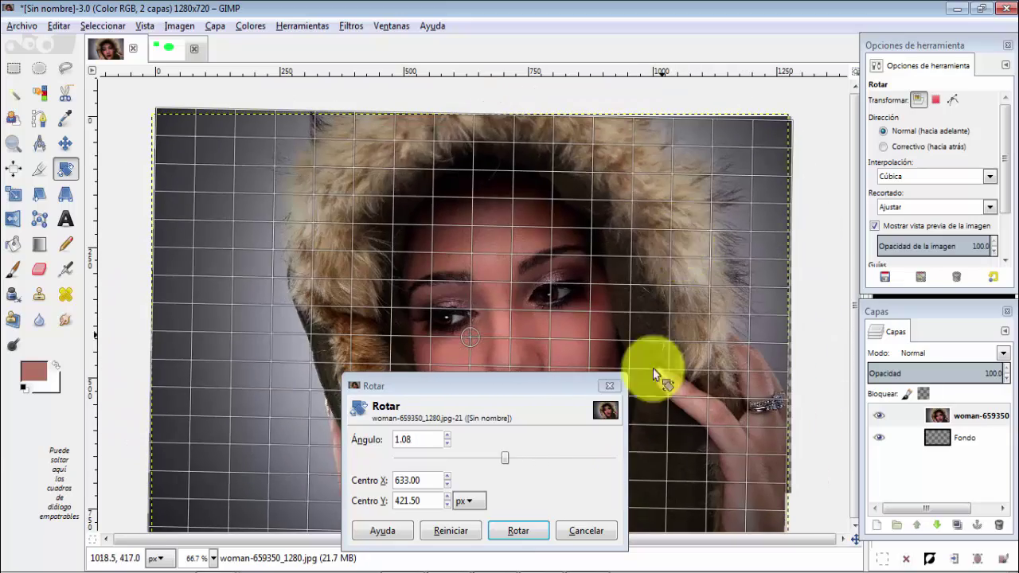
click(586, 538)
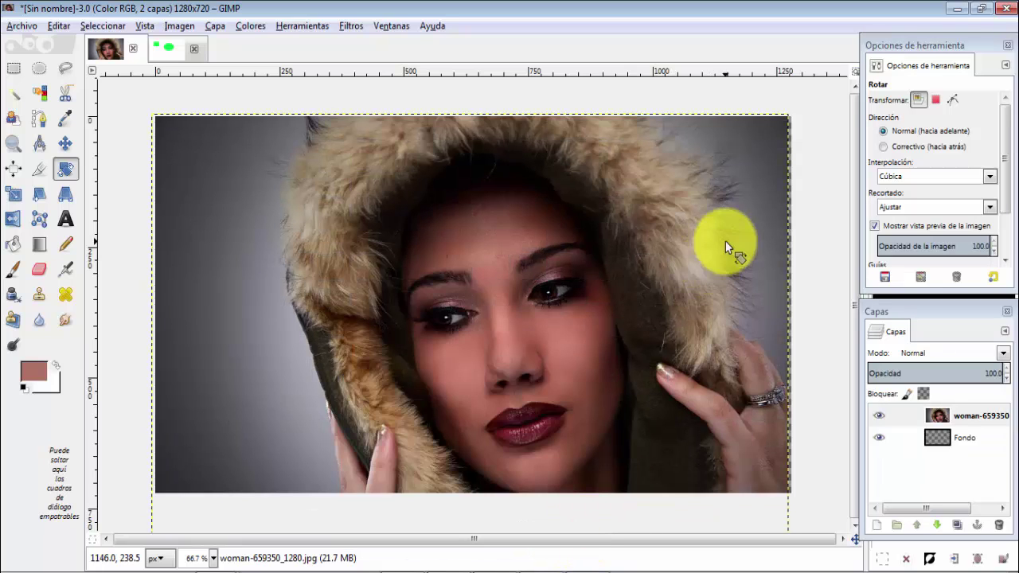
click(325, 259)
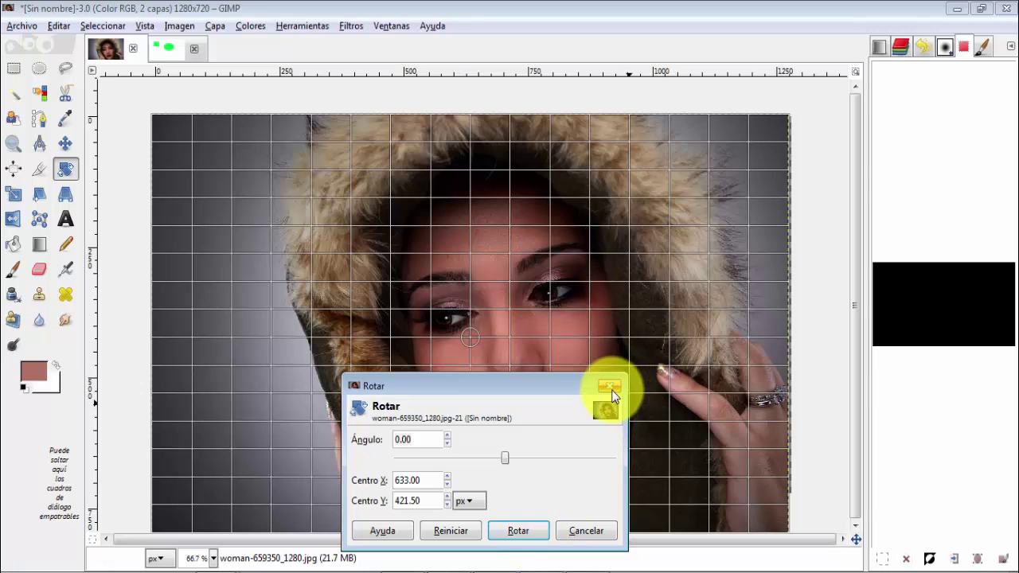
Step: Drag the hooded-woman layer slightly upward and reposition it on the canvas
click(13, 195)
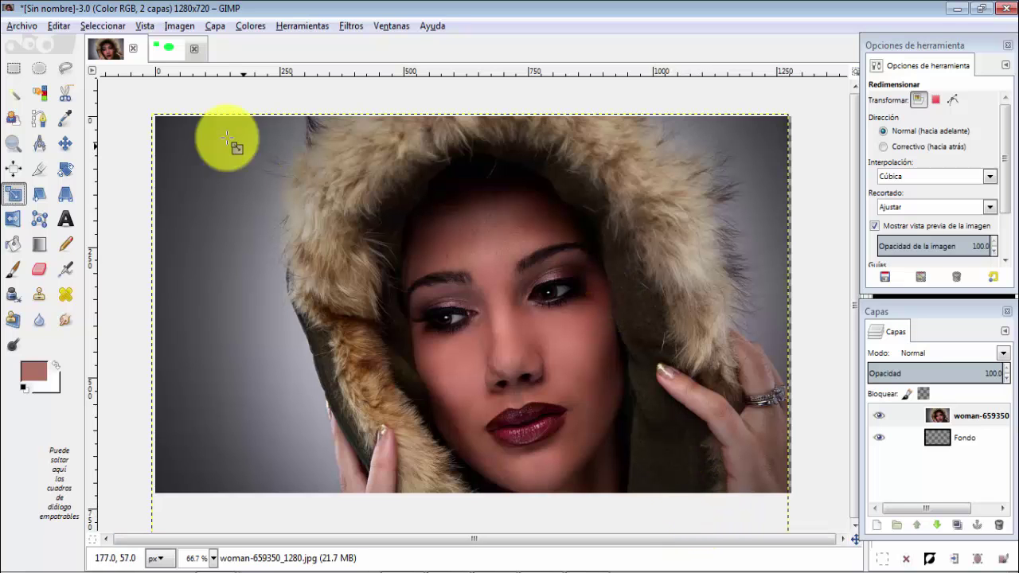
click(65, 144)
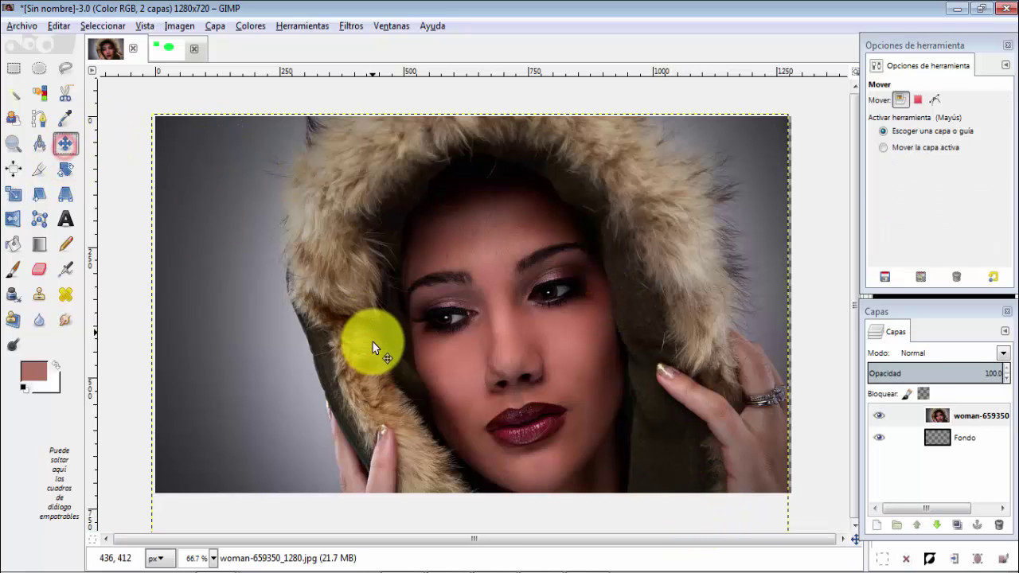
mouse_move(372, 342)
mouse_down()
mouse_move(369, 306)
mouse_move(381, 321)
mouse_up()
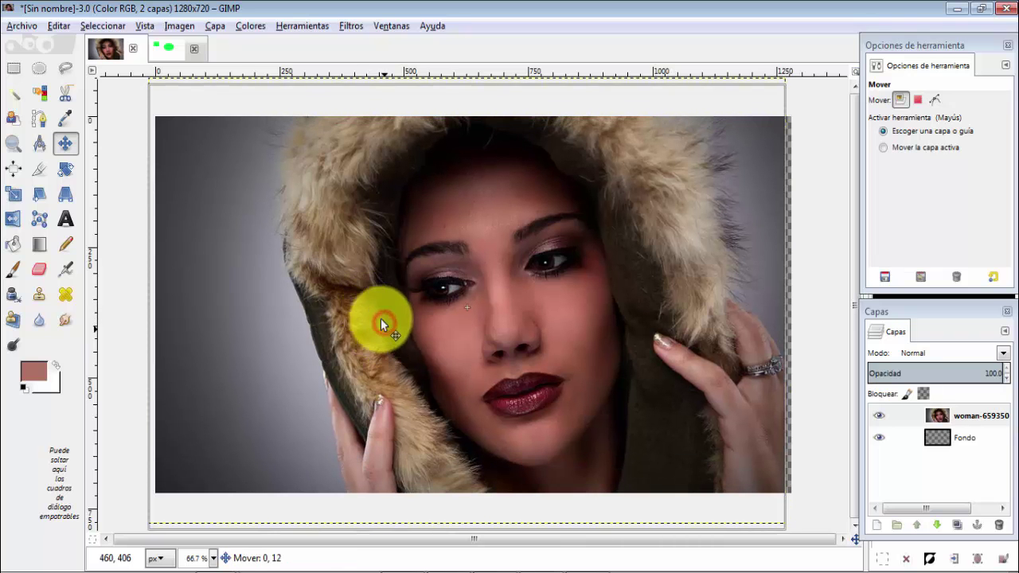
mouse_move(215, 211)
mouse_down()
mouse_move(238, 249)
mouse_move(271, 214)
mouse_up()
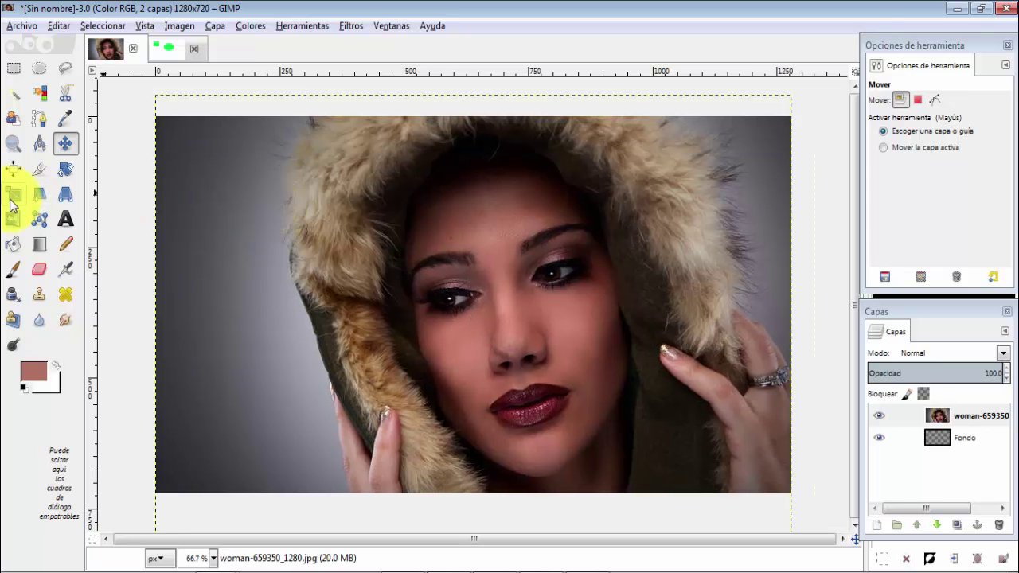
click(11, 201)
Step: Try shrinking the photo from its top-right corner, then cancel that scale
click(262, 247)
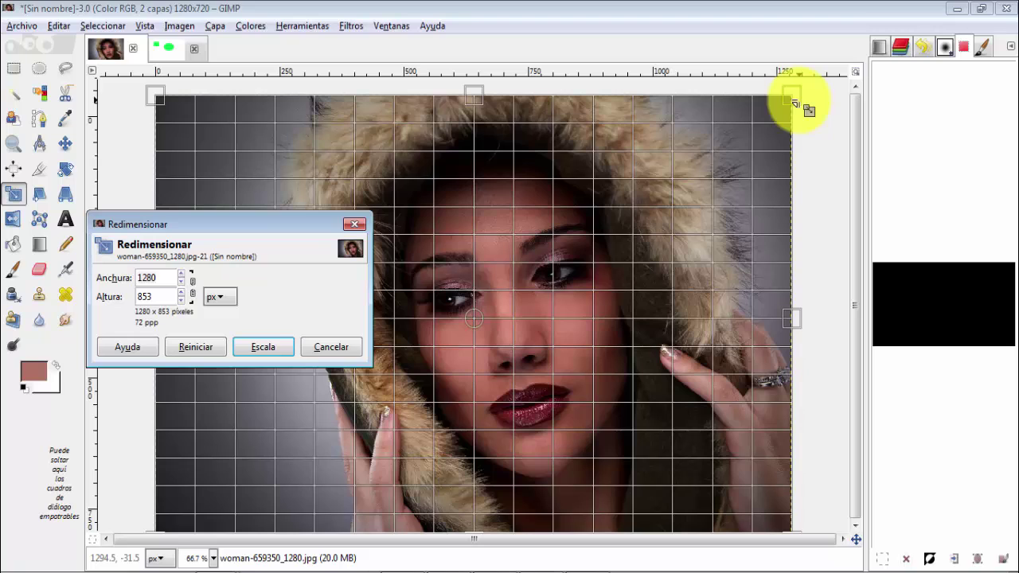
mouse_move(794, 102)
mouse_down()
mouse_move(625, 219)
mouse_move(791, 143)
mouse_move(732, 164)
mouse_move(772, 160)
mouse_move(772, 173)
mouse_move(767, 166)
mouse_move(802, 148)
mouse_up()
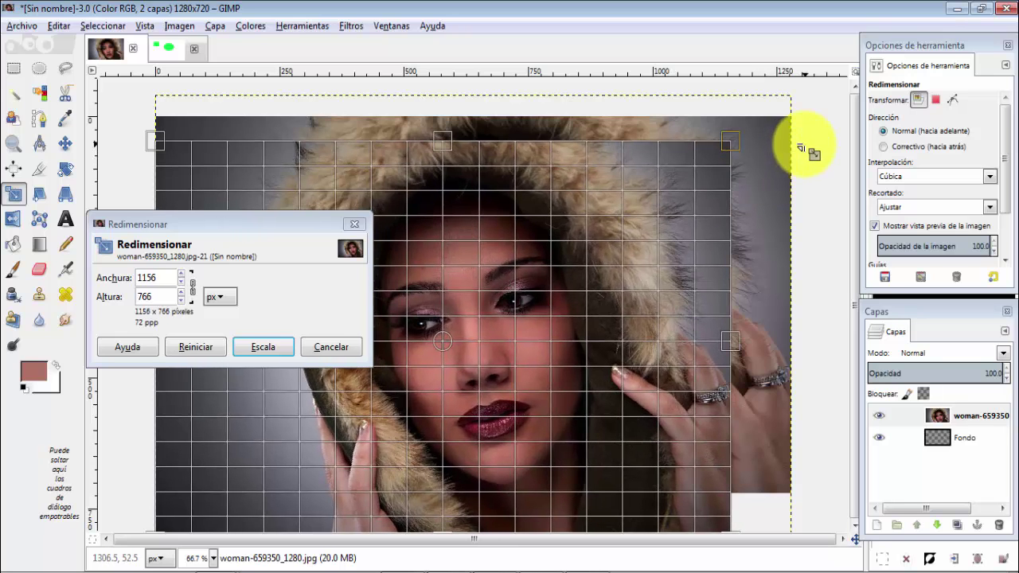
mouse_move(732, 145)
mouse_down()
mouse_move(722, 156)
mouse_move(662, 165)
mouse_move(310, 144)
mouse_move(643, 141)
mouse_move(722, 182)
mouse_move(727, 282)
mouse_move(660, 187)
mouse_move(720, 146)
mouse_up()
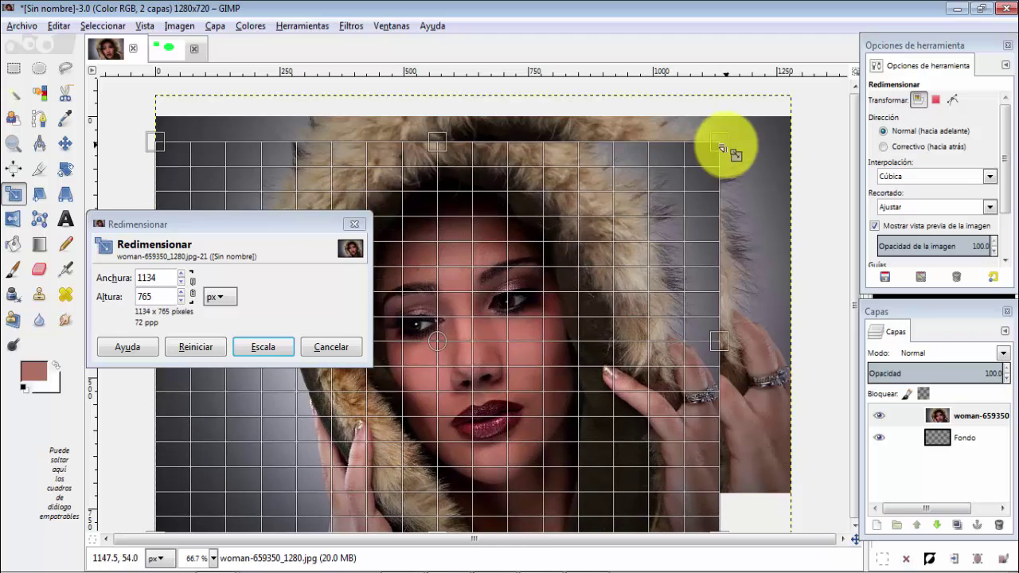
click(336, 353)
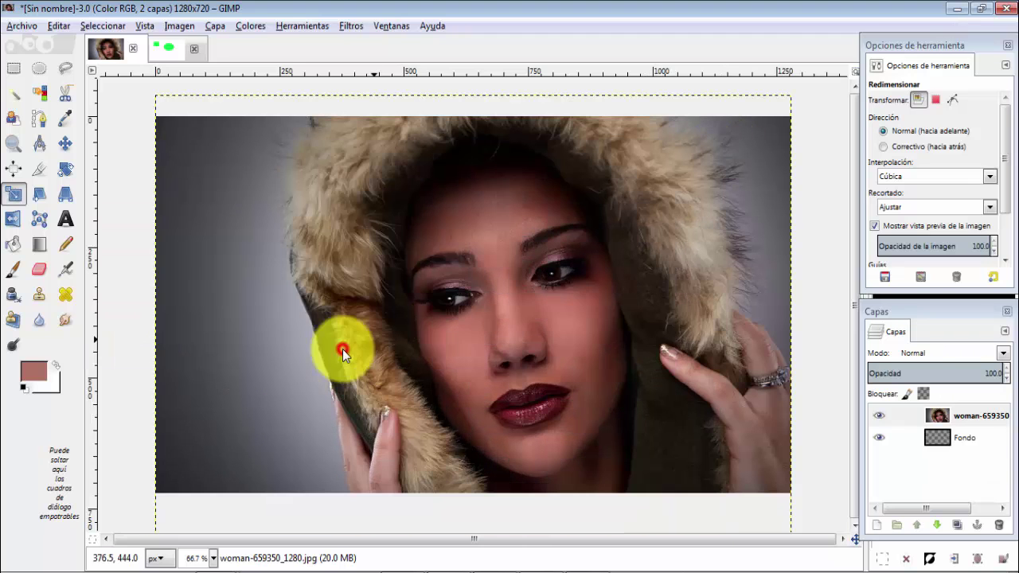
Step: Scale the photo down to 1071×714 and move it to the canvas centre
click(577, 290)
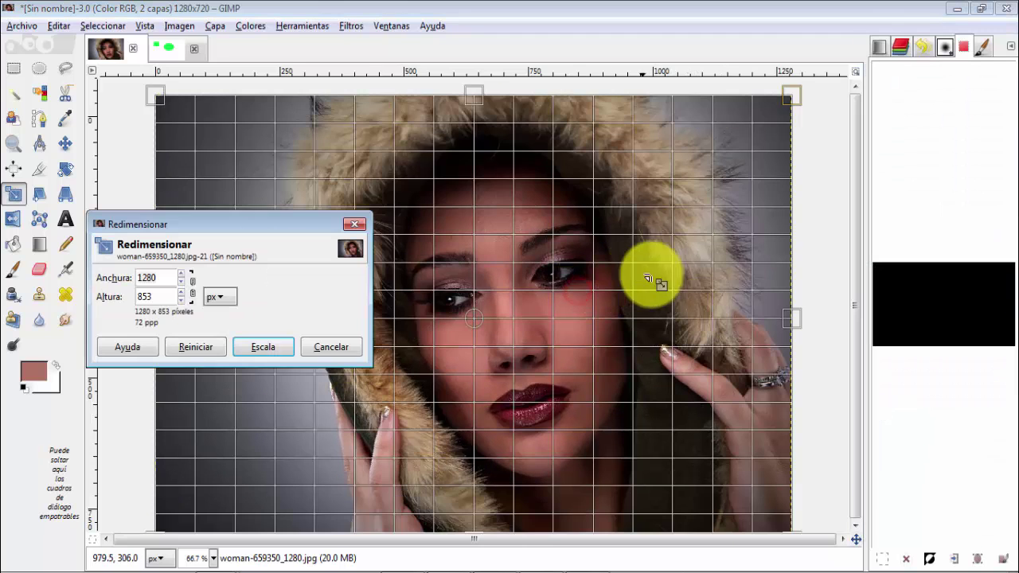
mouse_move(793, 90)
mouse_down()
mouse_move(748, 137)
mouse_move(689, 169)
mouse_up()
click(264, 347)
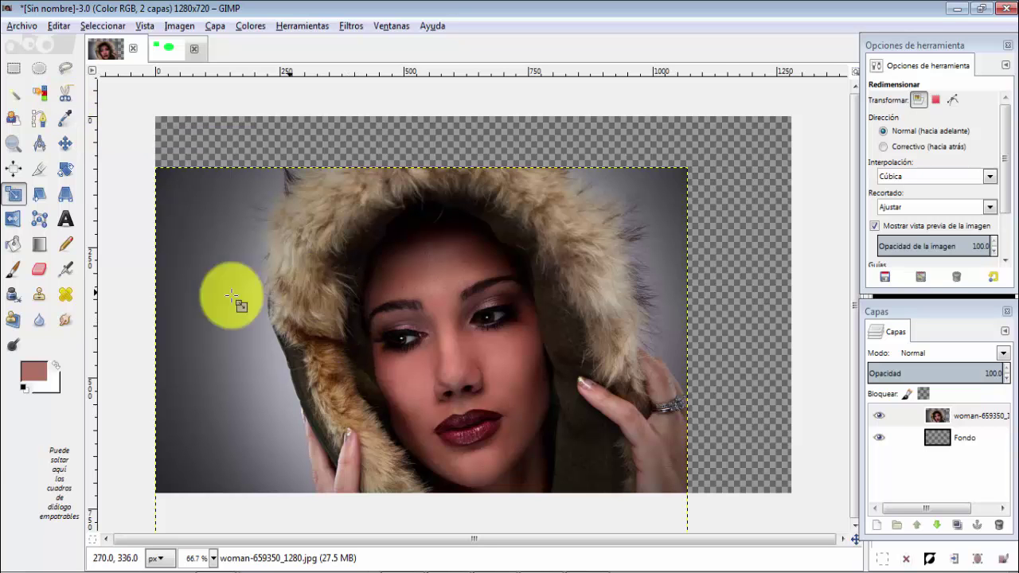
click(59, 147)
drag(250, 291, 299, 257)
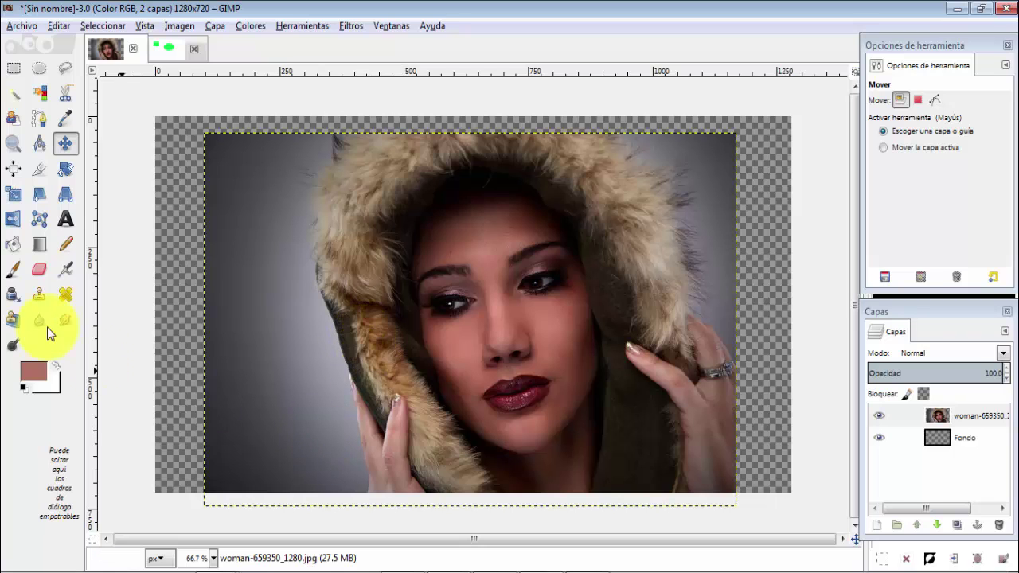
click(39, 193)
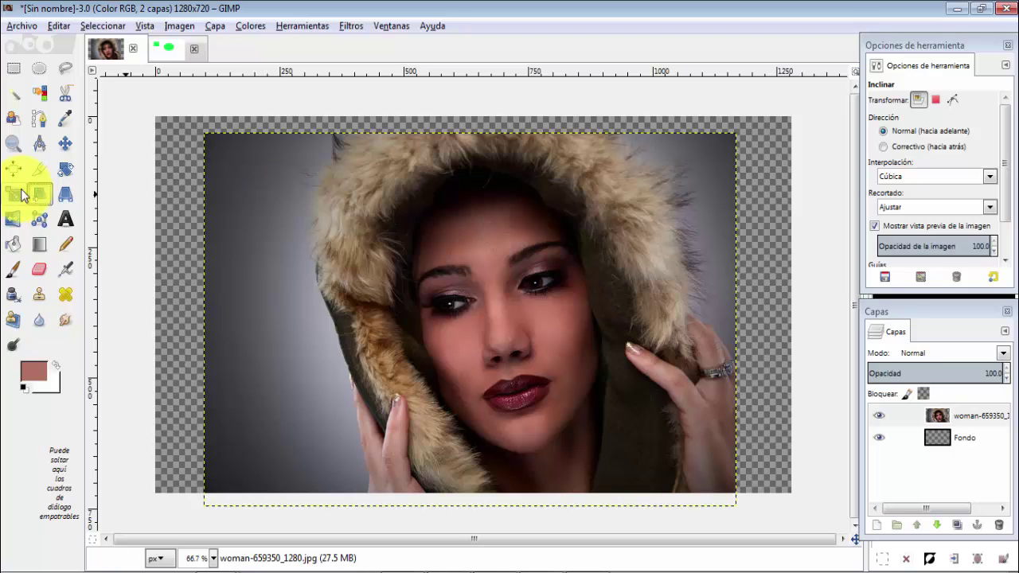
click(326, 232)
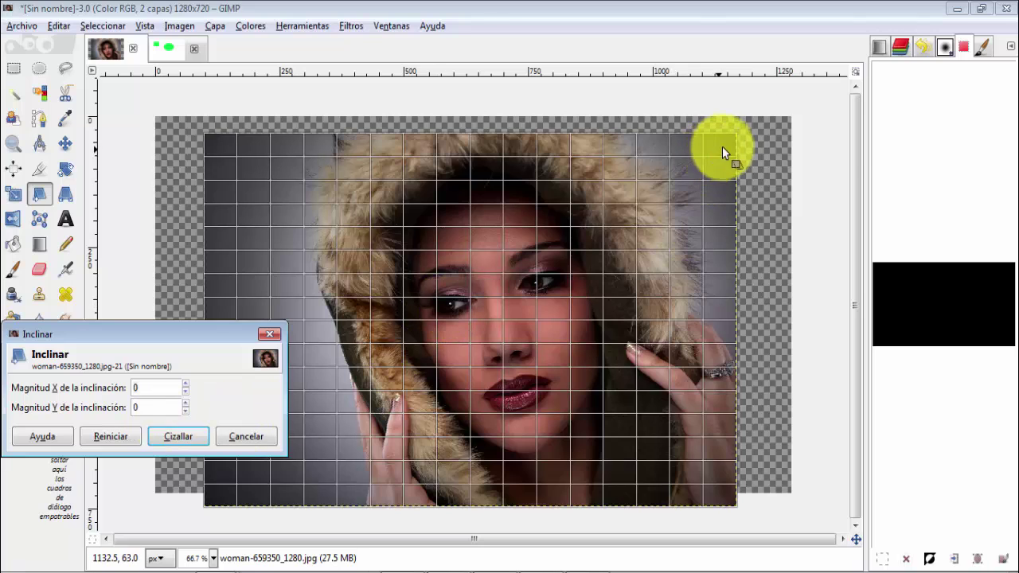
mouse_move(728, 141)
mouse_down()
mouse_move(706, 172)
mouse_move(709, 341)
mouse_move(717, 219)
mouse_move(662, 169)
mouse_move(560, 121)
mouse_move(295, 90)
mouse_move(721, 230)
mouse_move(692, 333)
mouse_move(637, 331)
mouse_up()
click(177, 439)
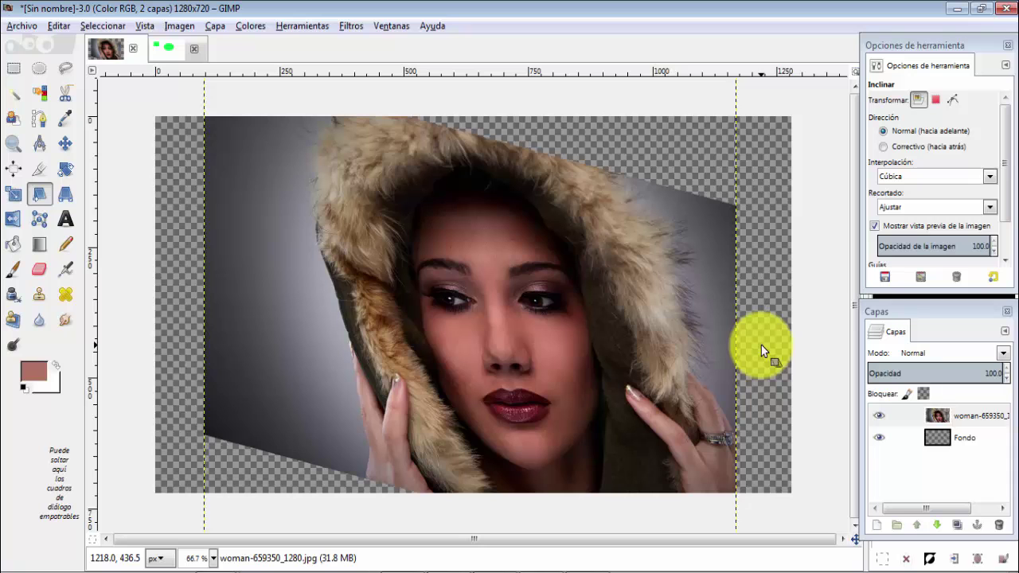
key(ctrl+z)
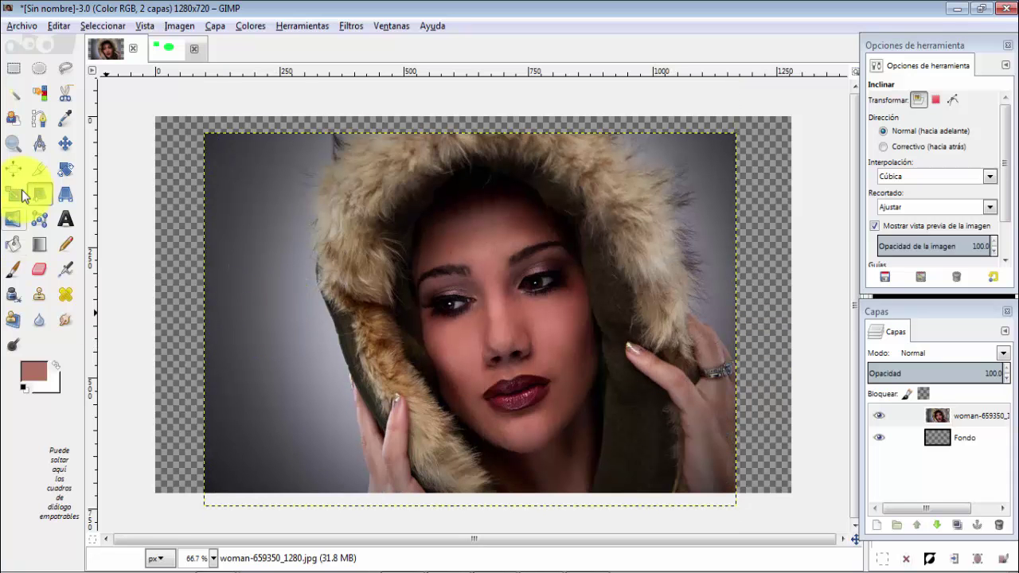
Step: Pull both bottom corners inward with Perspective and apply, tapering the photo into a trapezoid
click(65, 194)
click(287, 215)
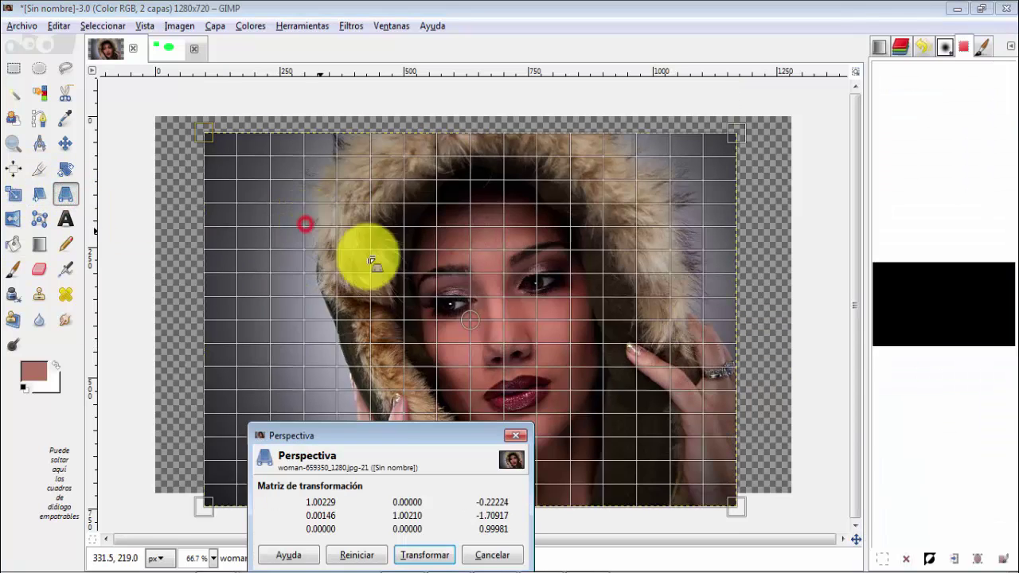
drag(727, 510, 595, 474)
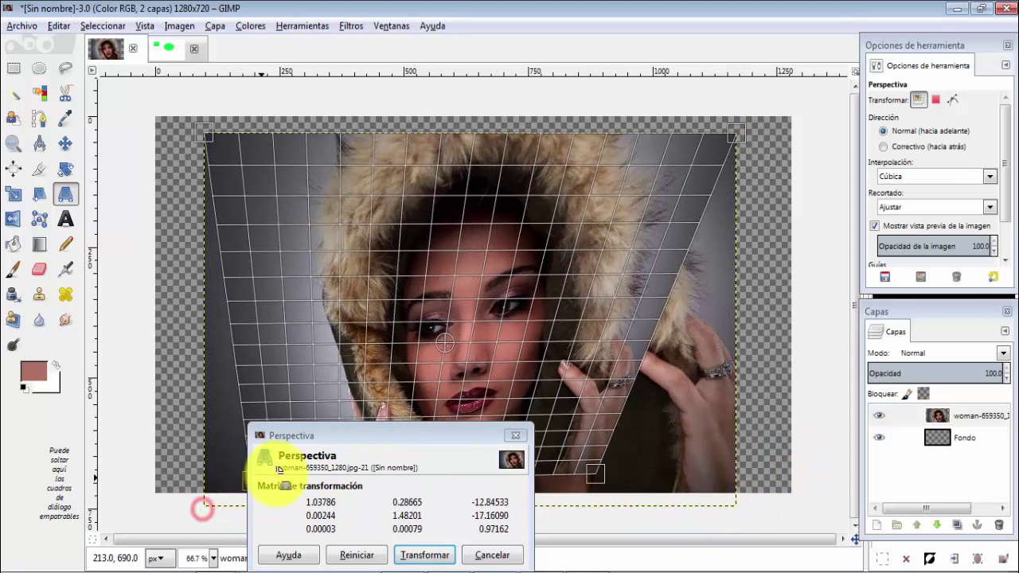
drag(204, 504, 282, 474)
click(431, 557)
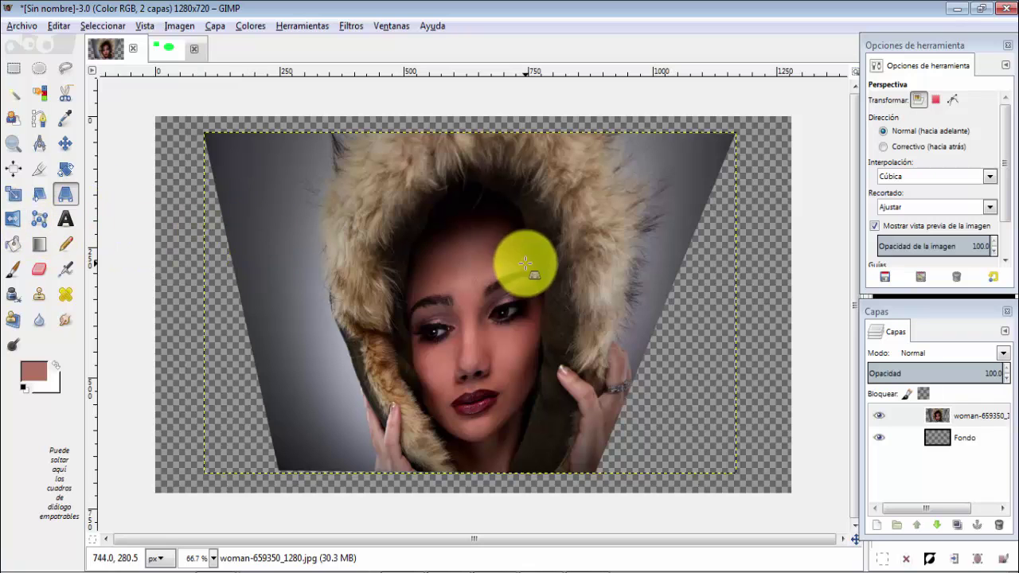
click(11, 222)
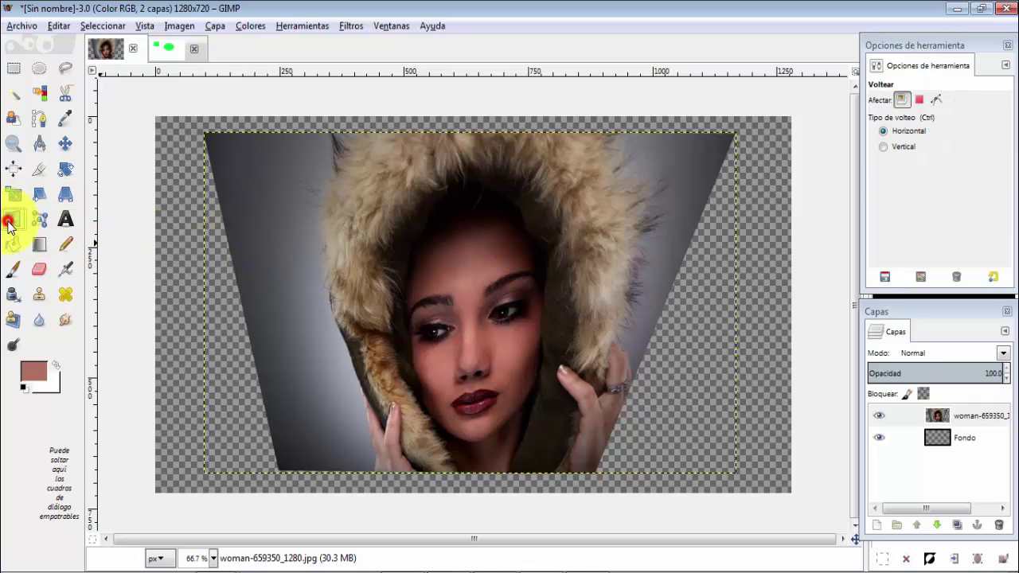
click(291, 233)
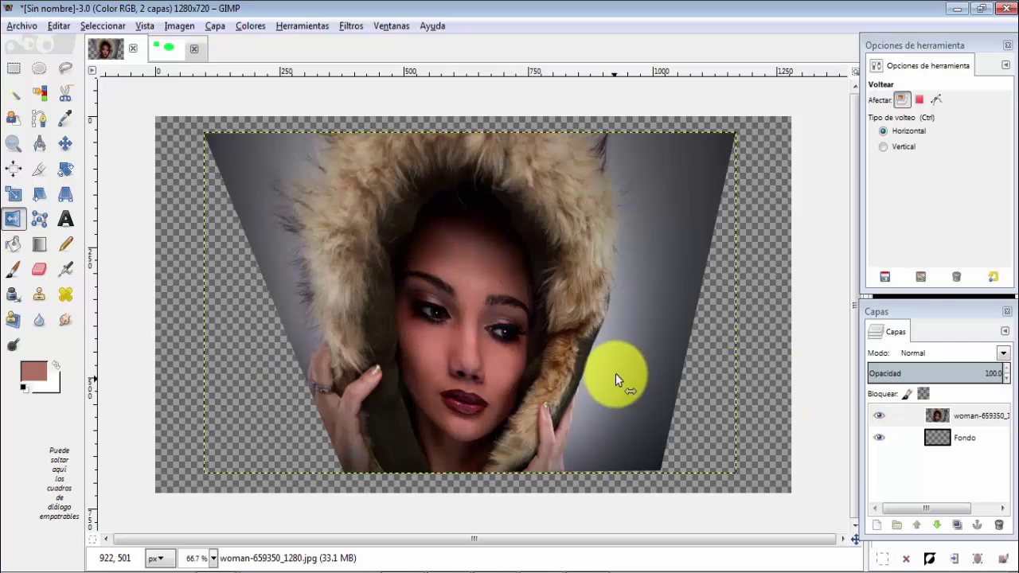
click(359, 263)
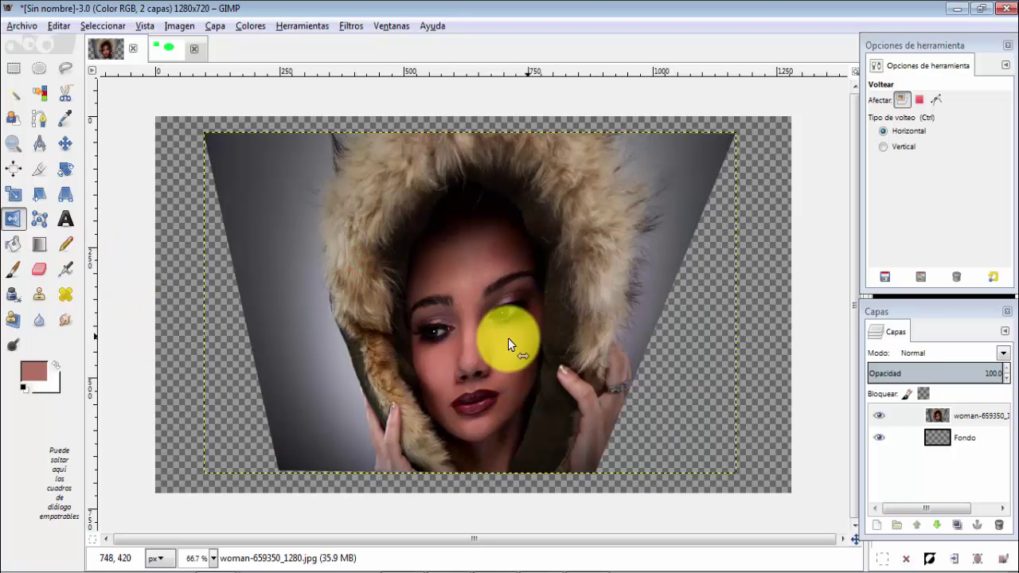
click(35, 226)
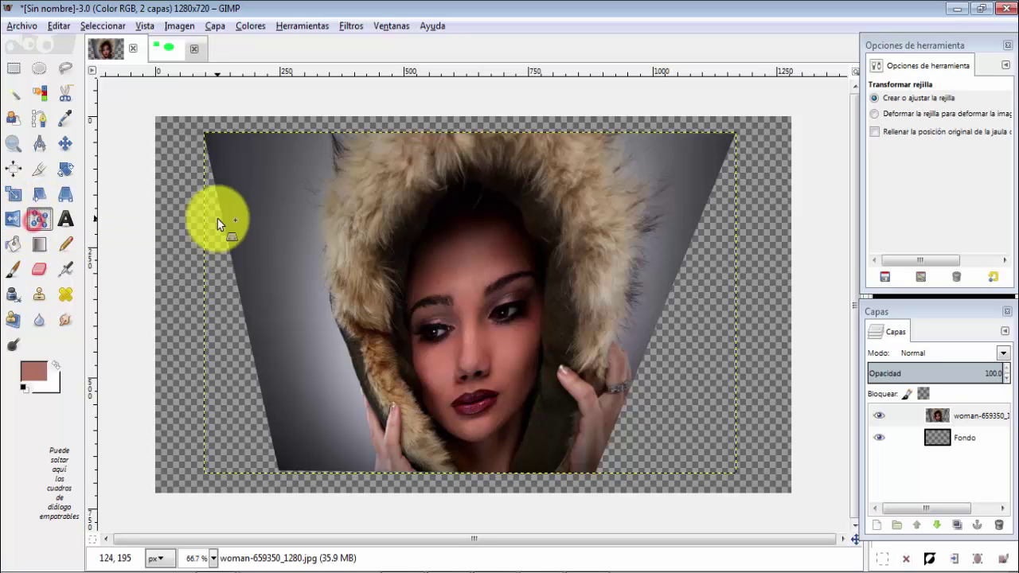
click(238, 211)
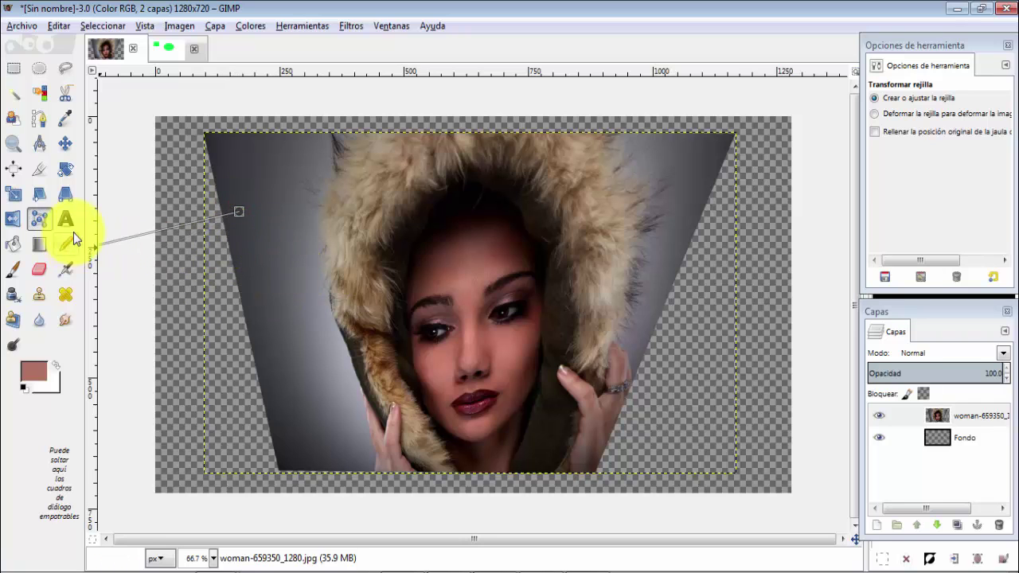
click(259, 256)
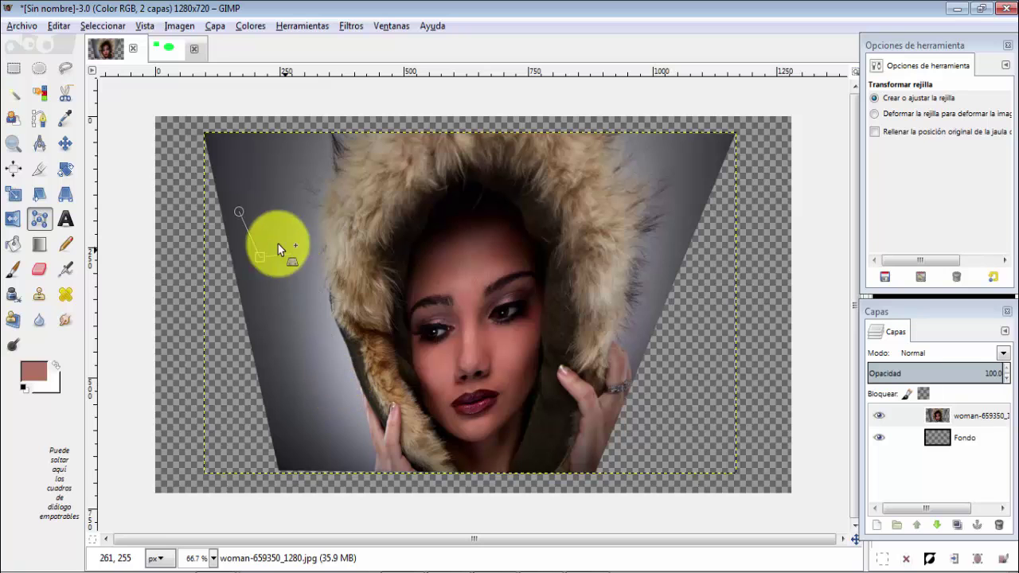
click(286, 218)
click(239, 211)
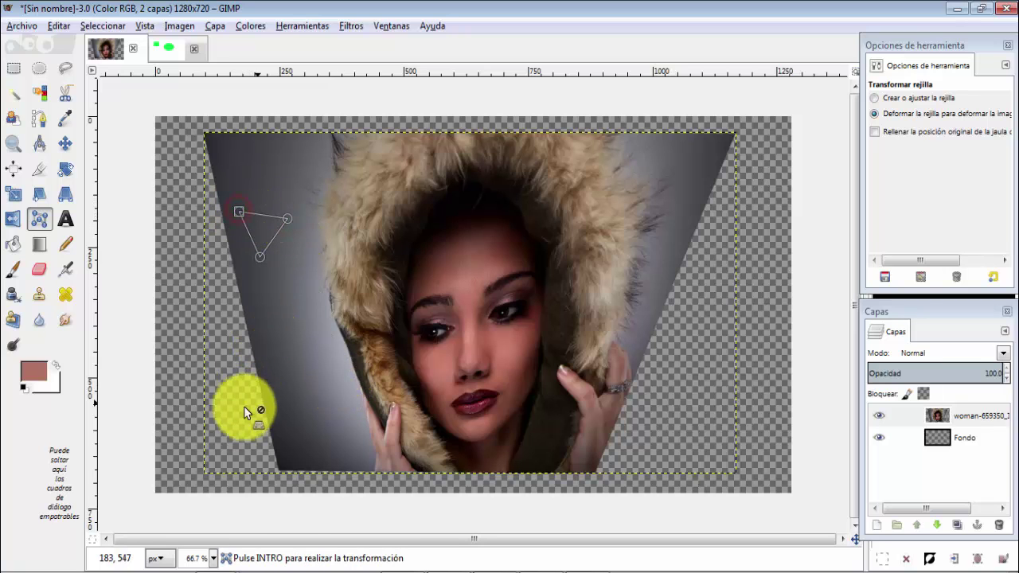
key(ctrl+z)
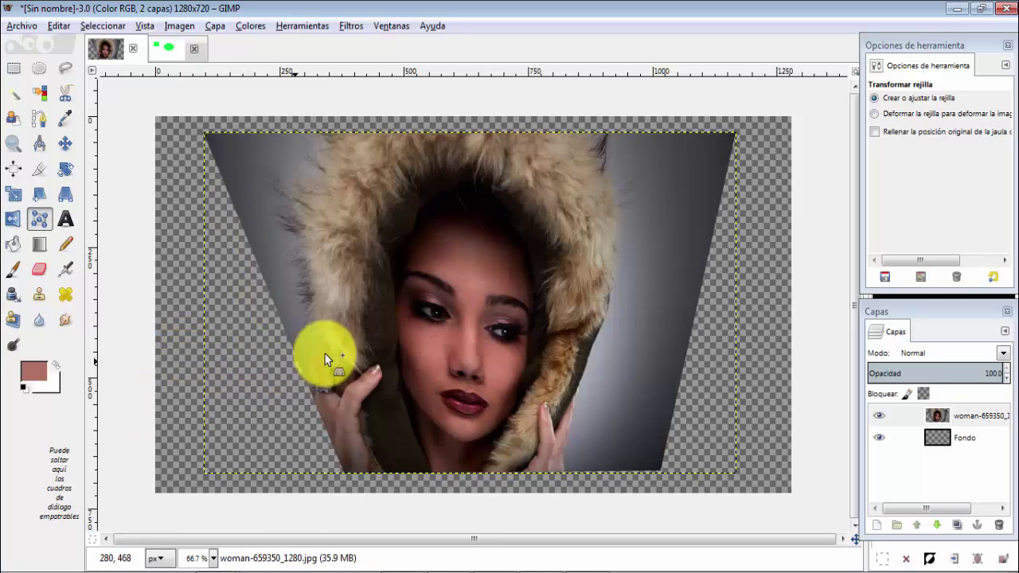
click(274, 216)
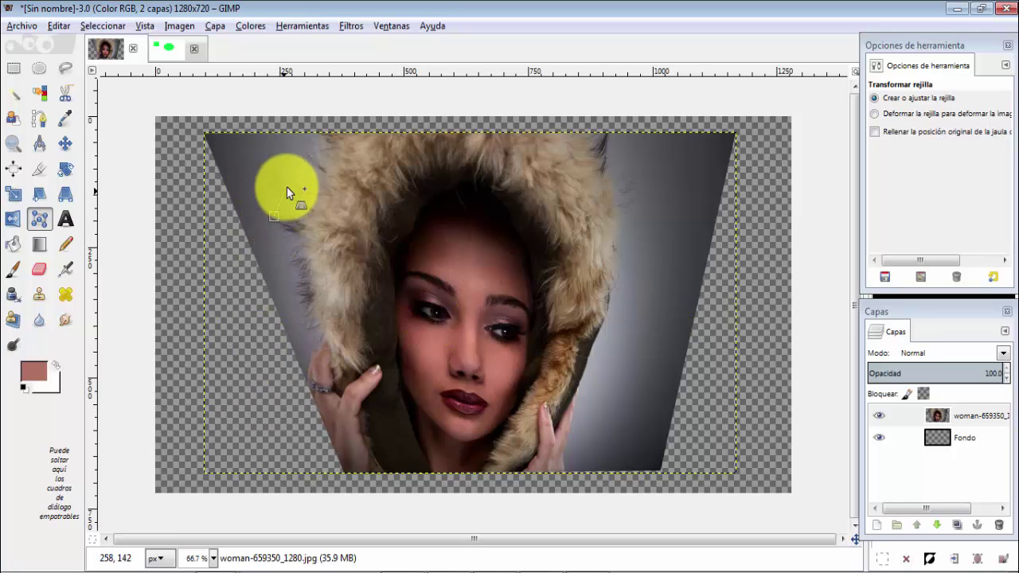
click(291, 184)
click(291, 153)
click(258, 164)
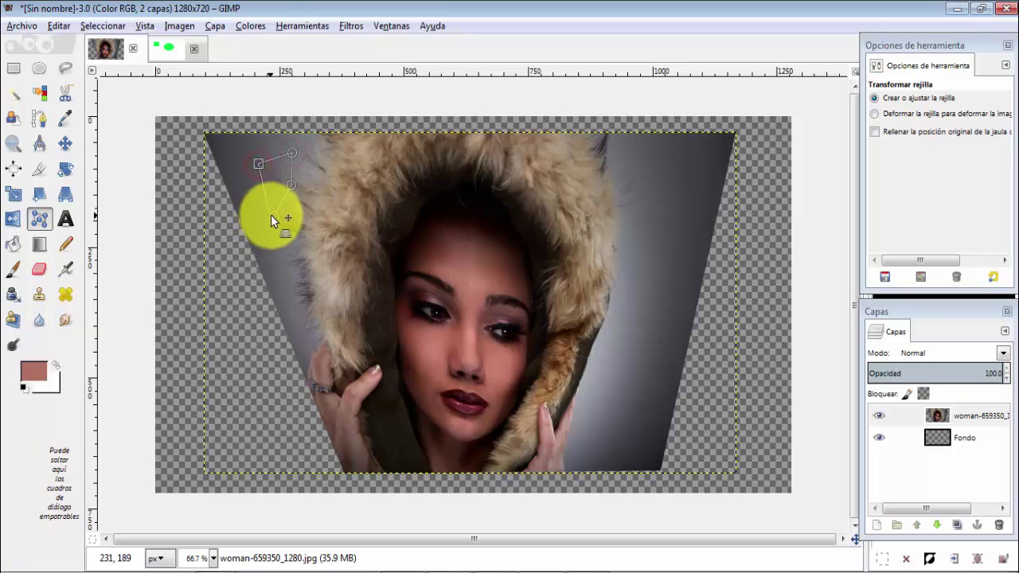
click(272, 215)
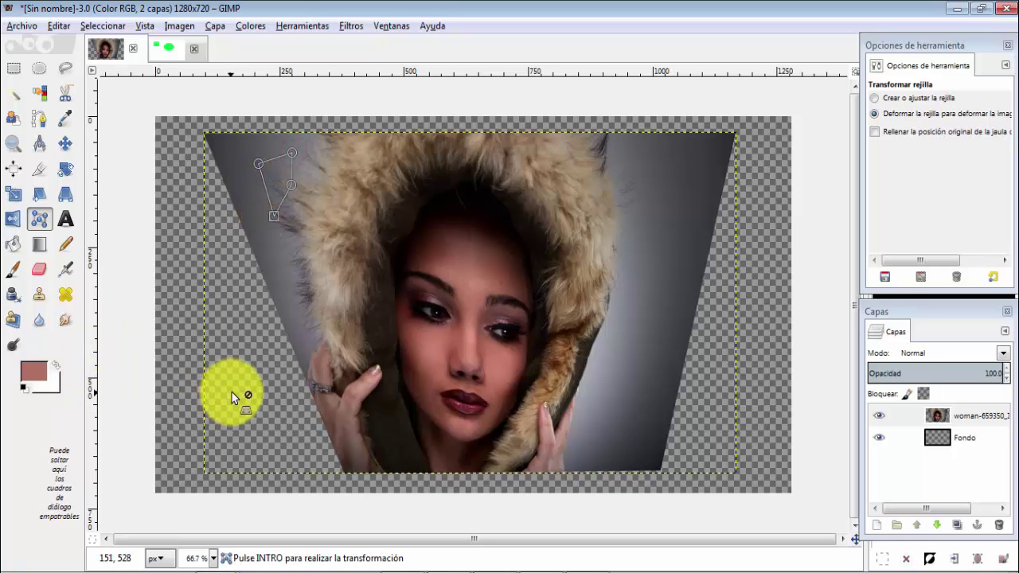
key(Escape)
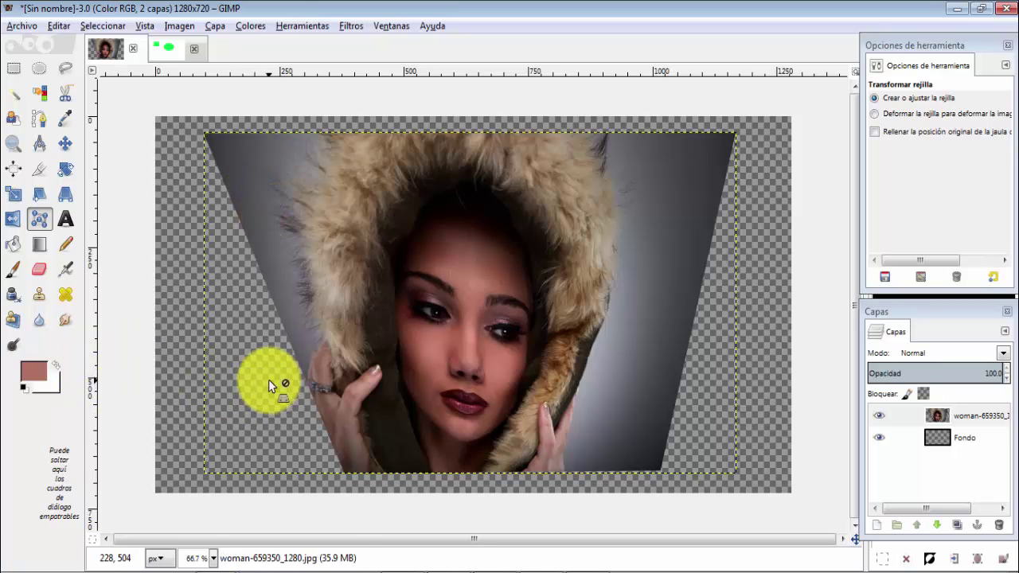
Step: Flip the woman photo layer horizontally and place an empty text box at its upper-left
click(65, 144)
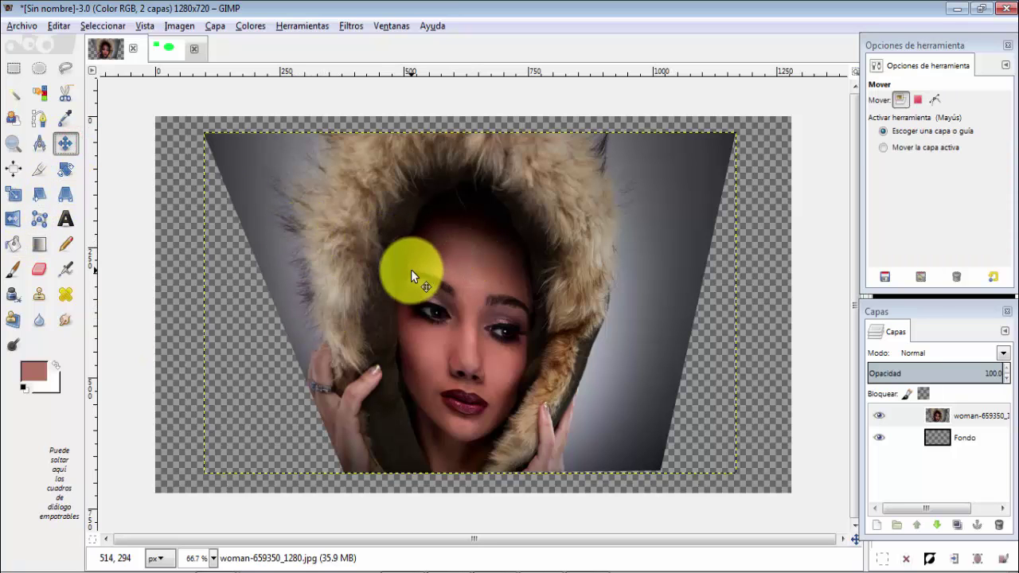
key(shift+f)
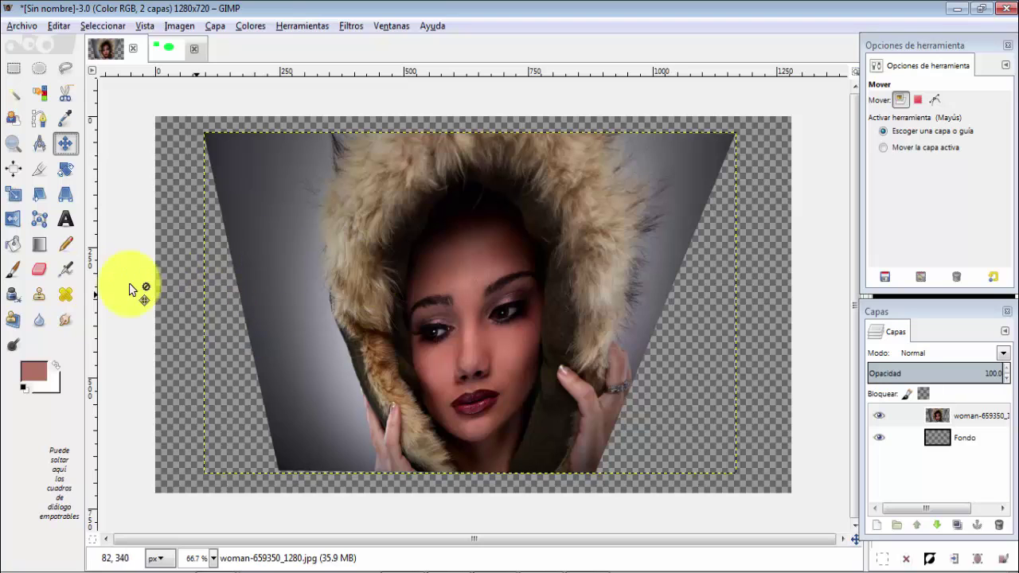
click(64, 226)
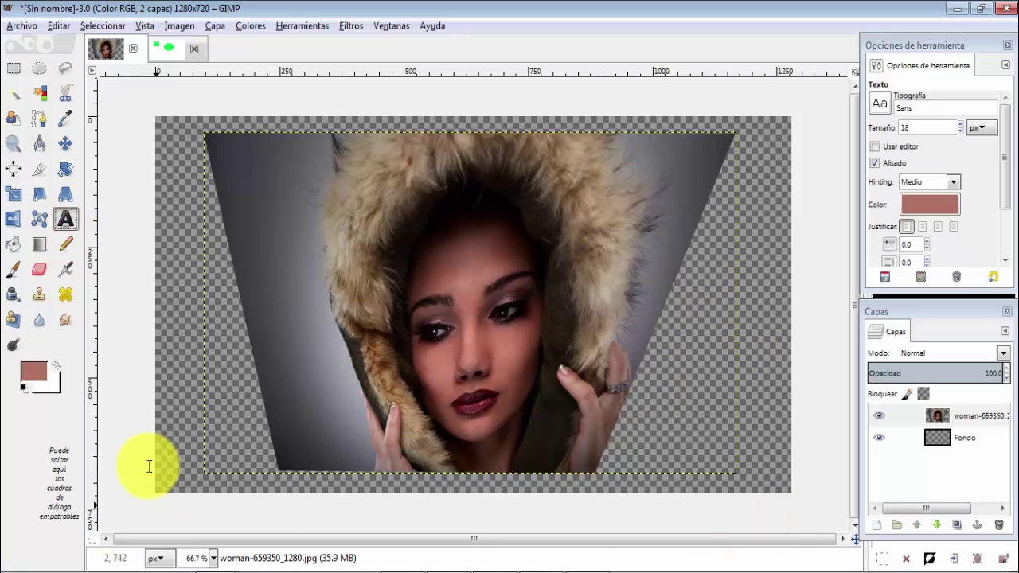
click(237, 189)
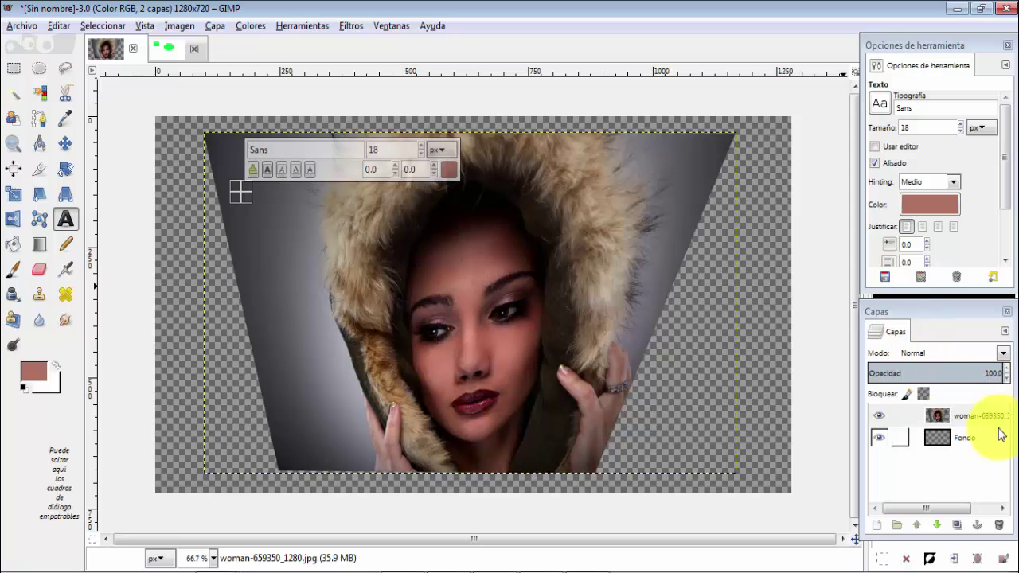
Step: Delete the warped woman layer, drop in a fresh copy of the photo, and start a text box at its upper-left
click(975, 415)
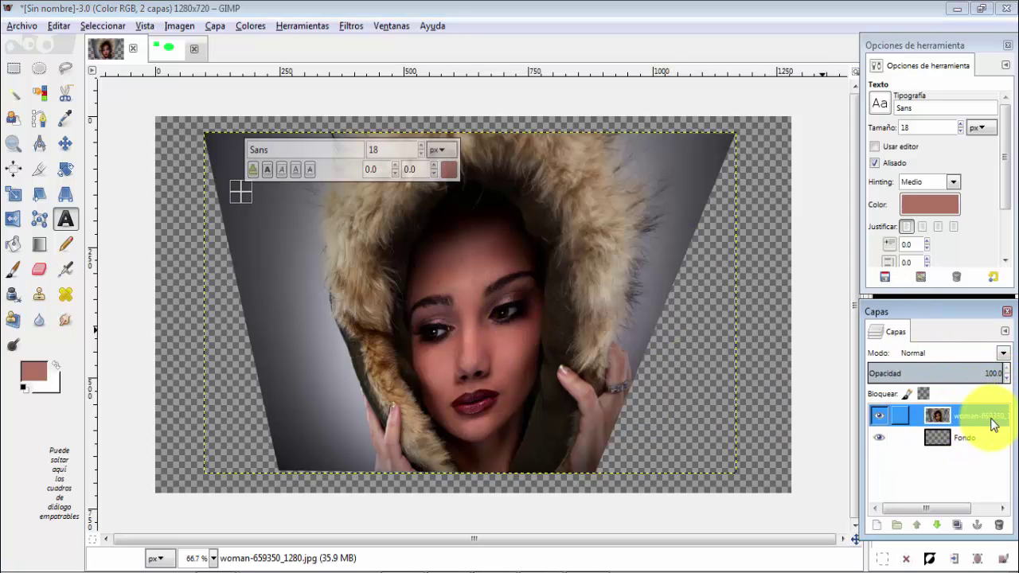
click(999, 525)
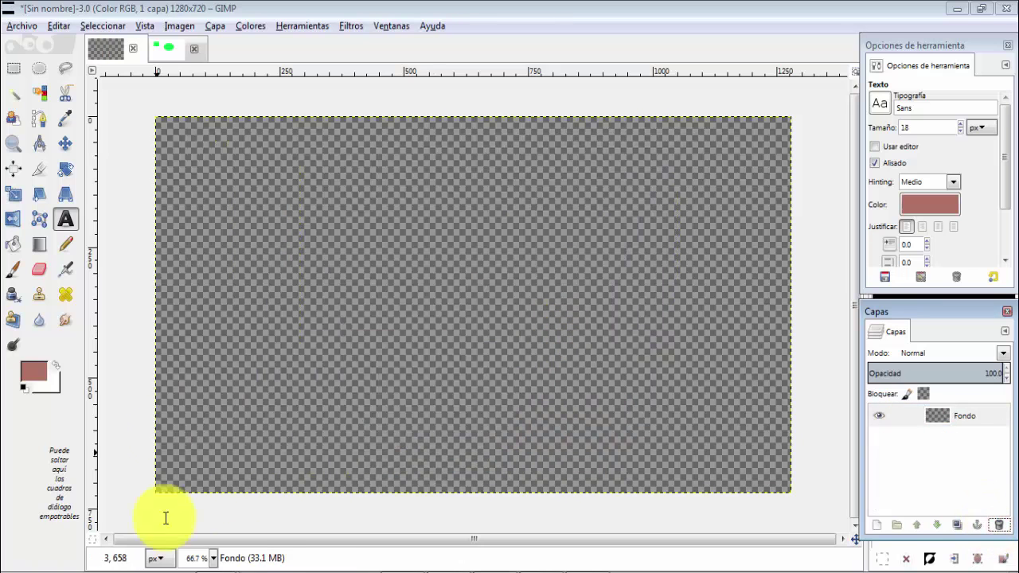
click(191, 527)
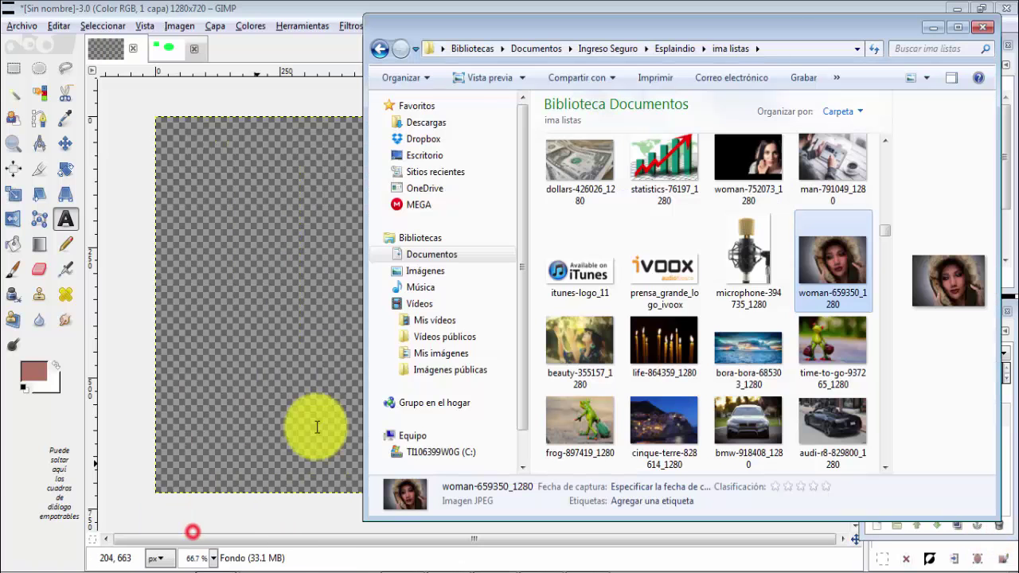
drag(839, 270, 246, 326)
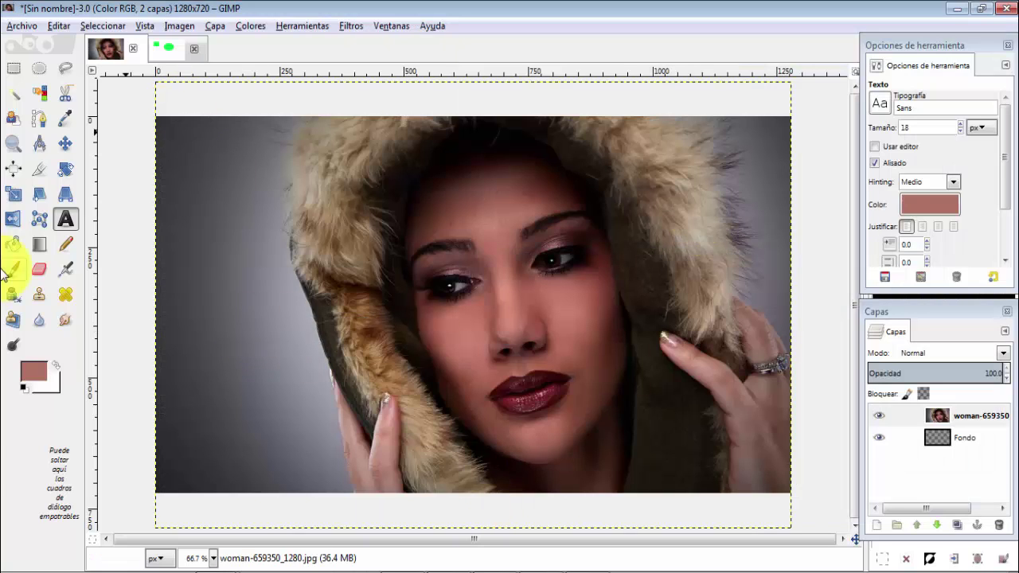
click(66, 226)
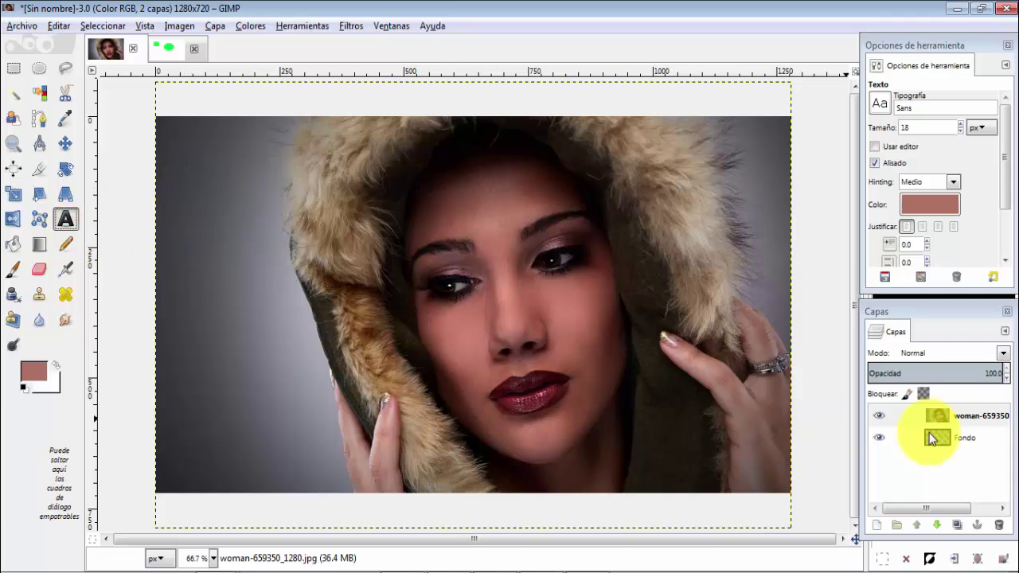
click(188, 217)
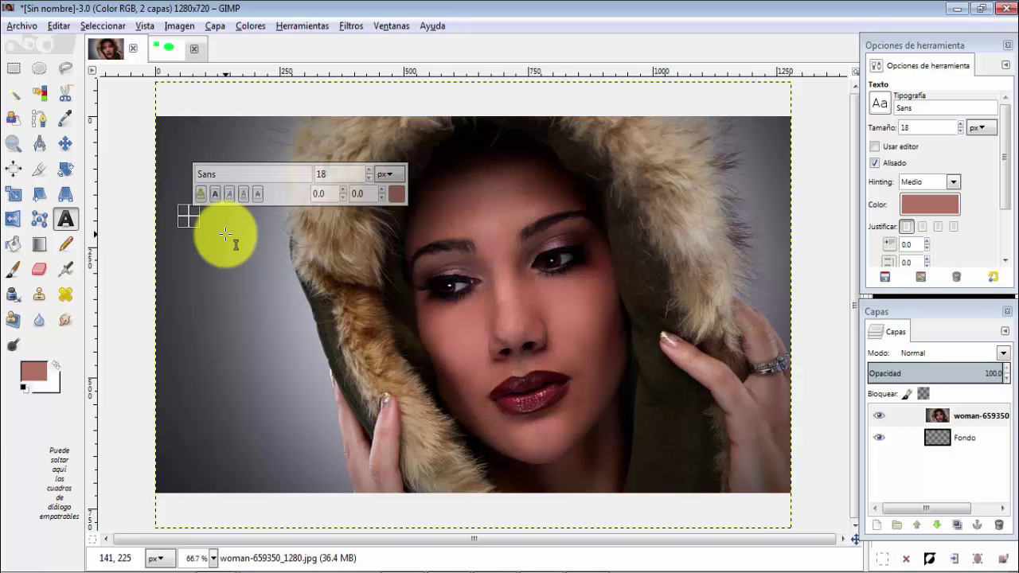
Step: Type 'Texto' in the text box and zoom in closely on the word
text(Texto)
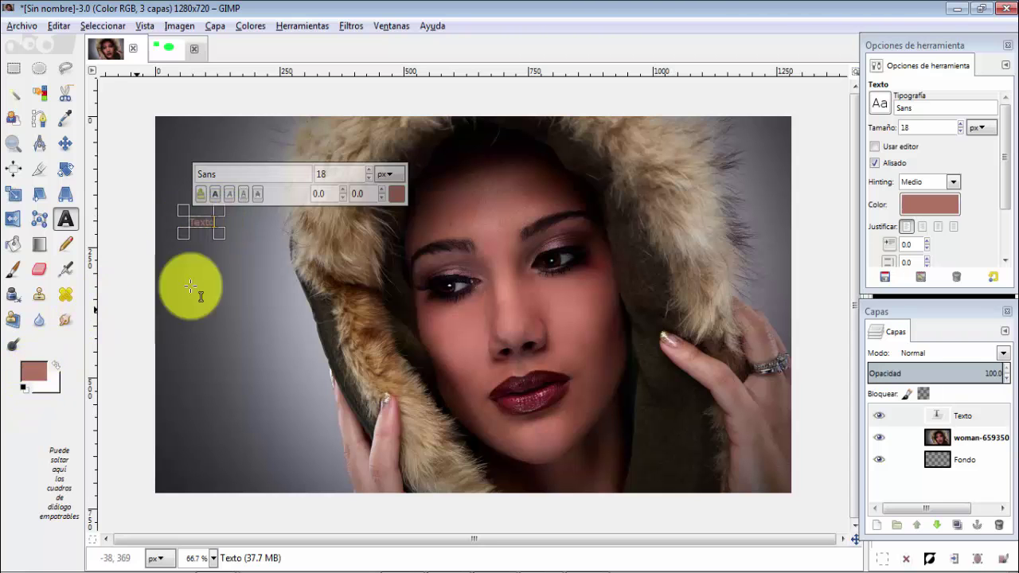
click(15, 145)
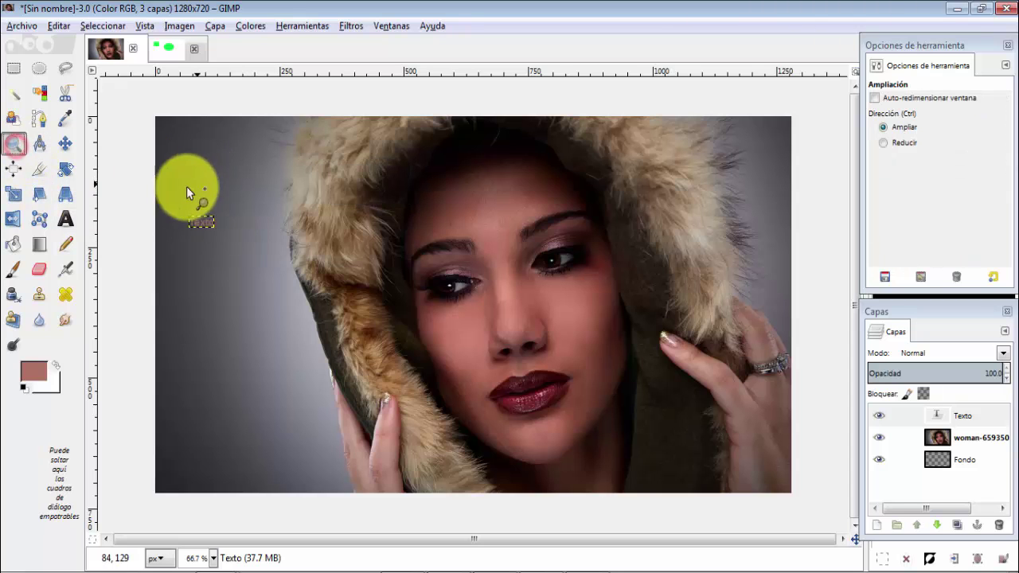
drag(177, 194, 256, 262)
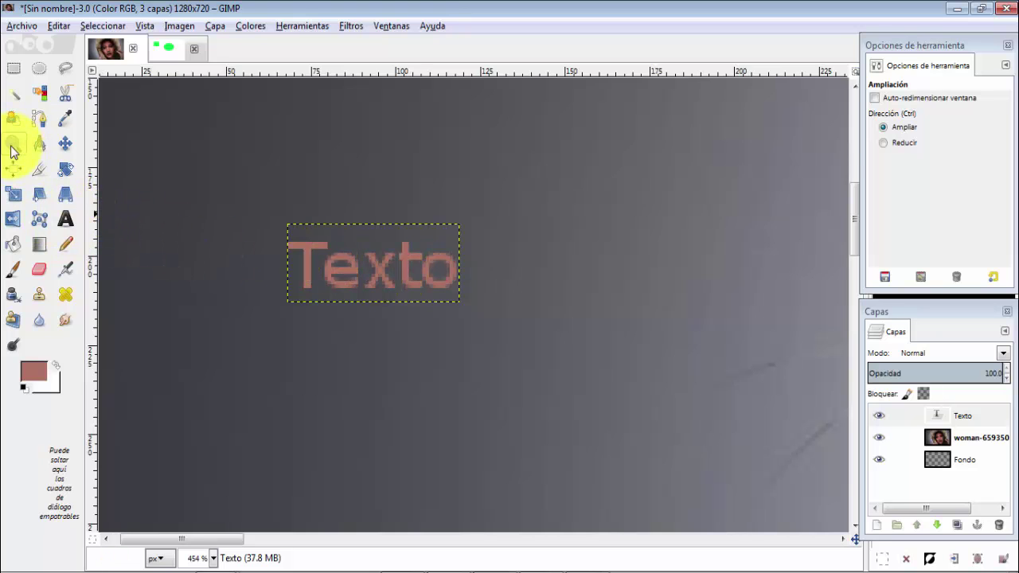
Step: Reopen the Texto layer with the Text tool and highlight the whole word Texto
click(66, 220)
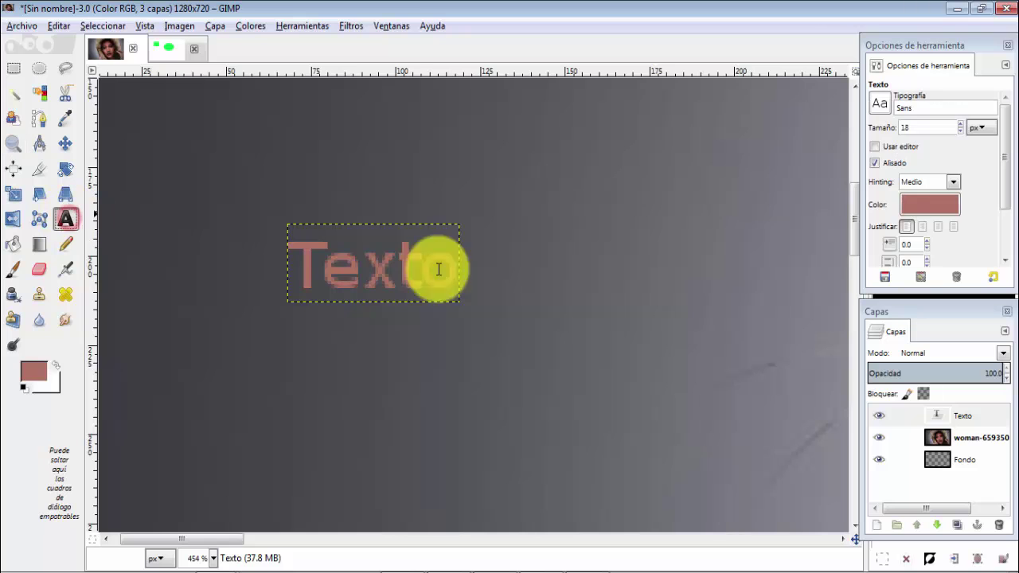
mouse_move(293, 268)
mouse_down()
mouse_move(363, 284)
mouse_move(484, 289)
mouse_up()
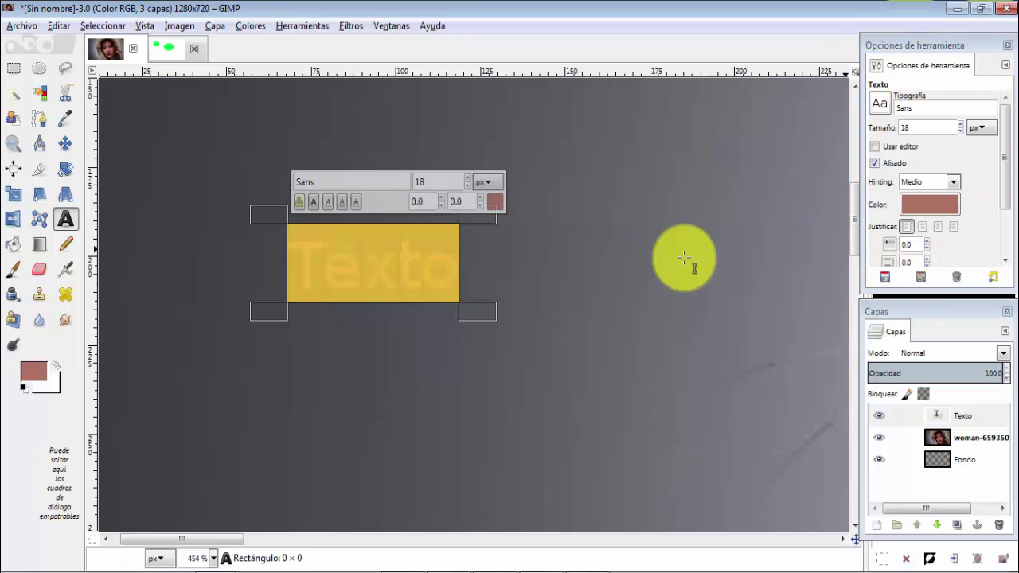
click(14, 144)
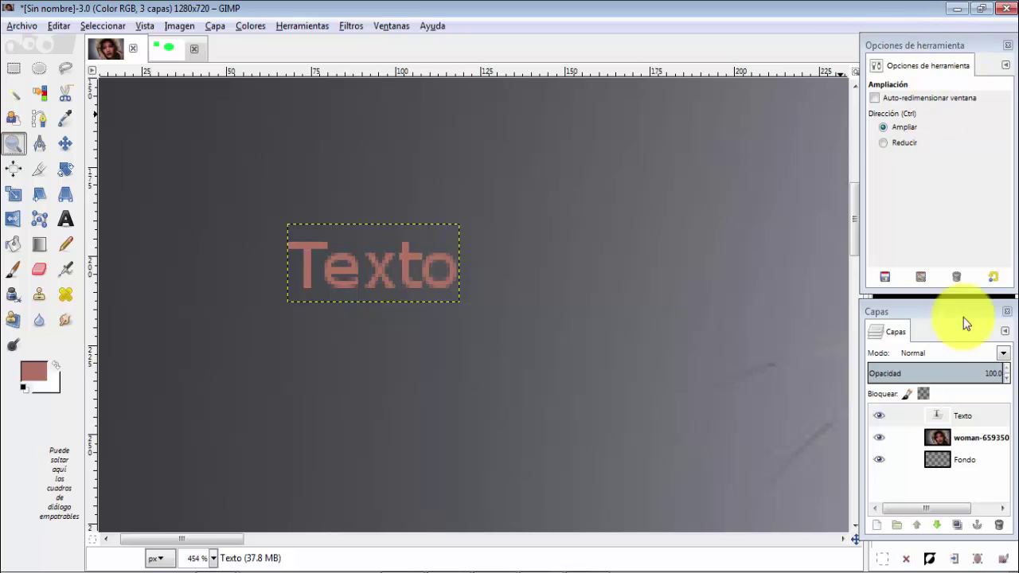
click(65, 219)
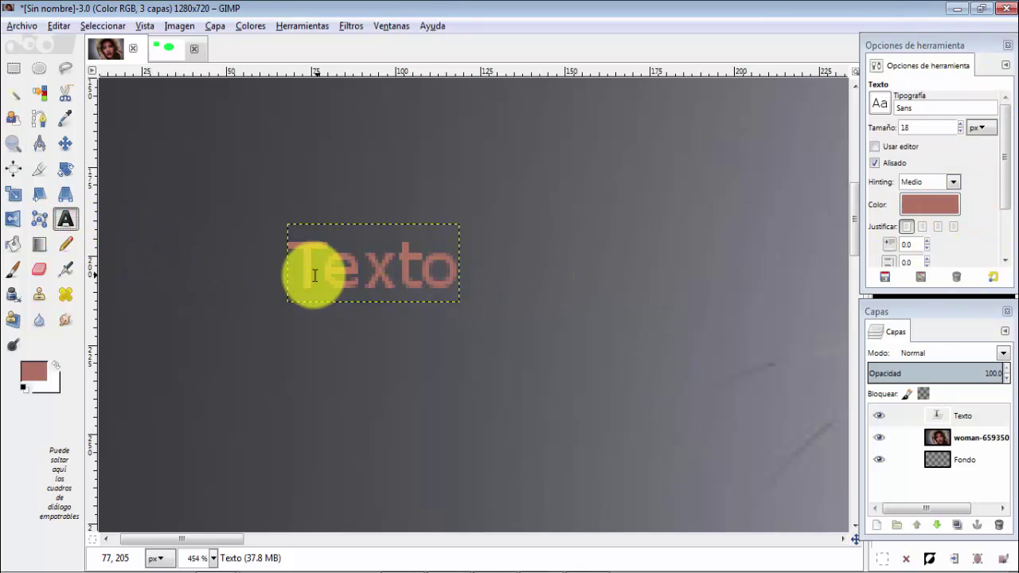
drag(309, 268, 441, 254)
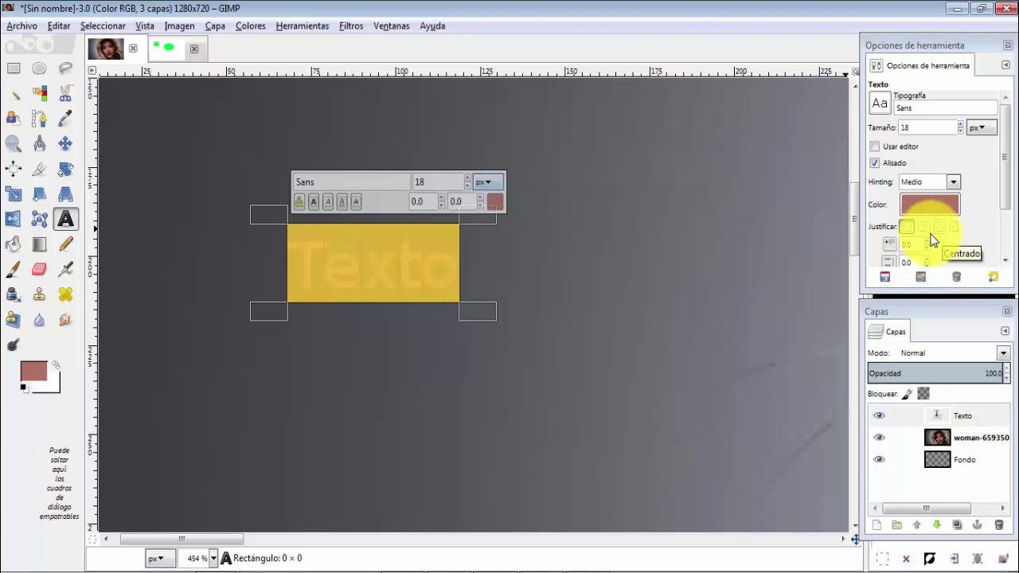
Step: Change the selected Texto text colour to white (ffffff)
click(499, 203)
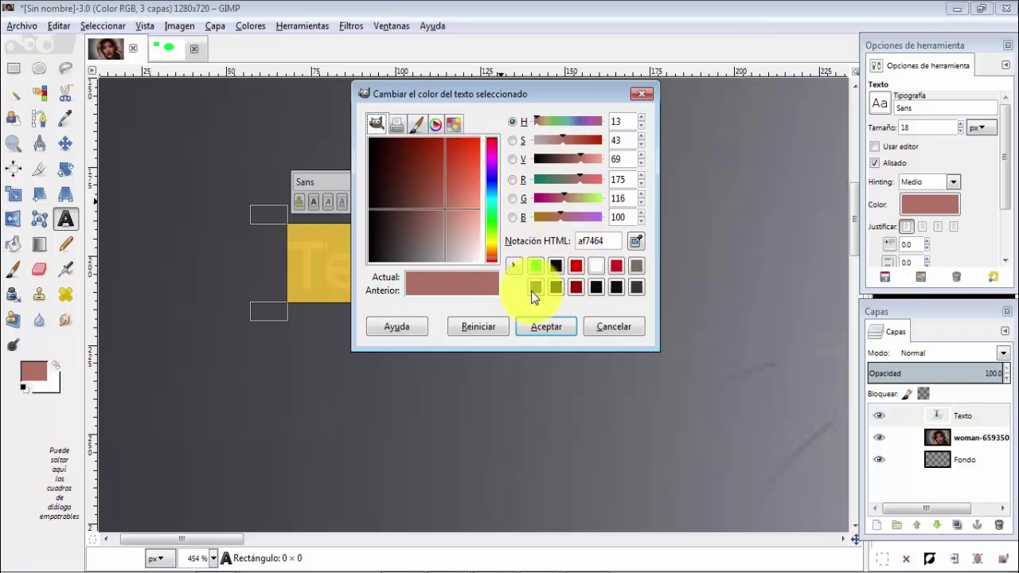
click(596, 266)
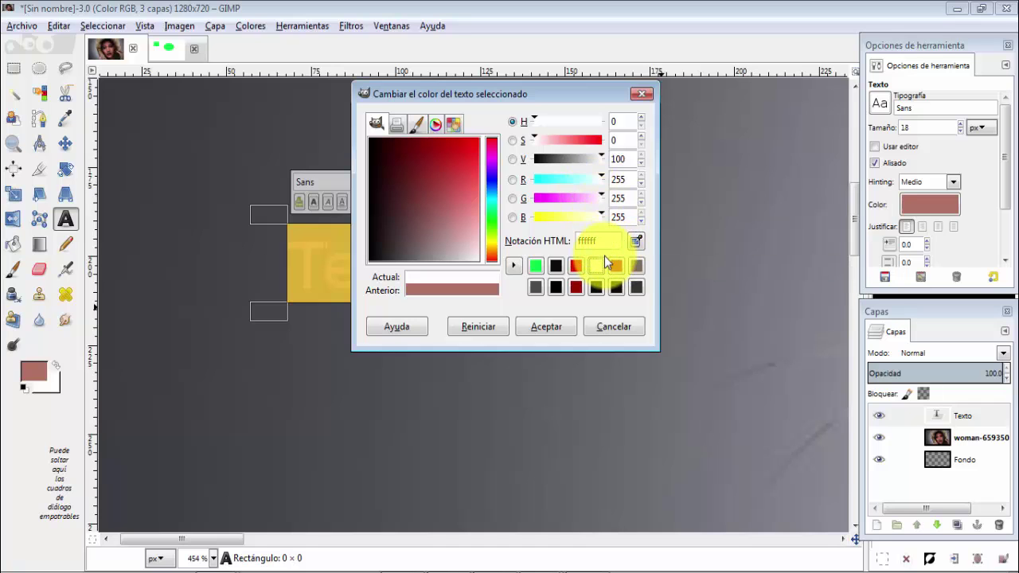
click(538, 325)
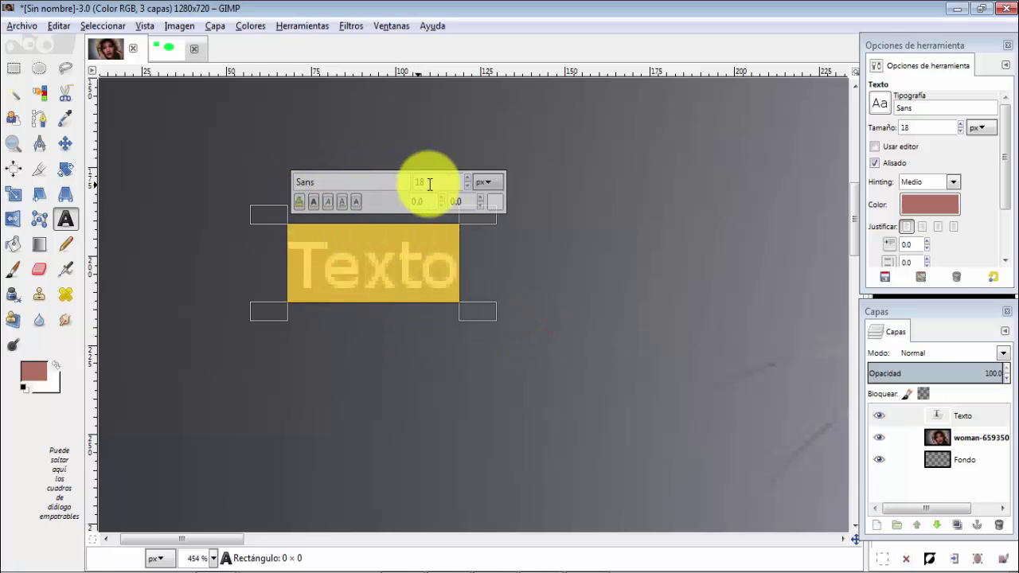
Step: Set the Texto text to Verdana Bold at 38 px
click(467, 178)
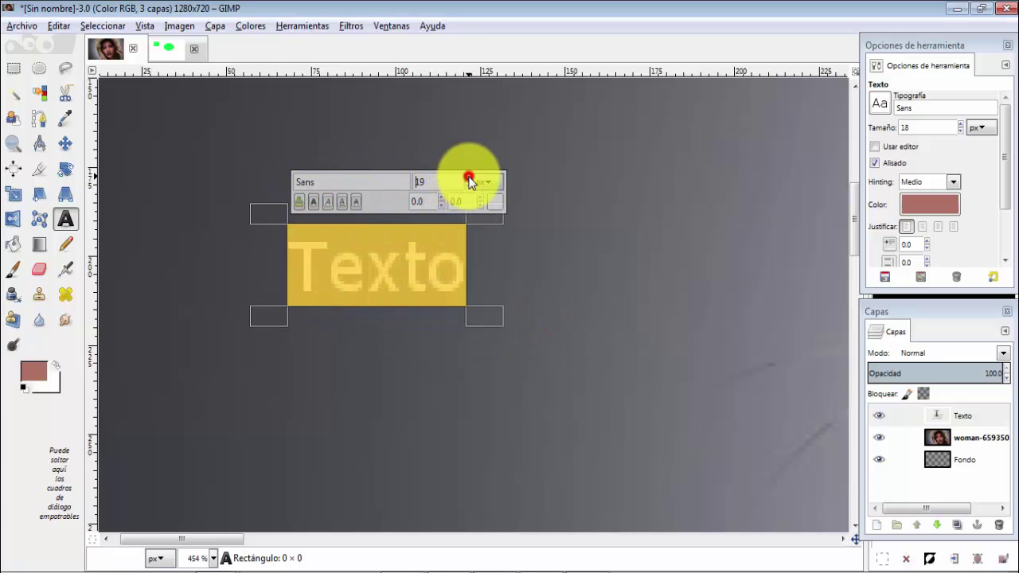
click(401, 181)
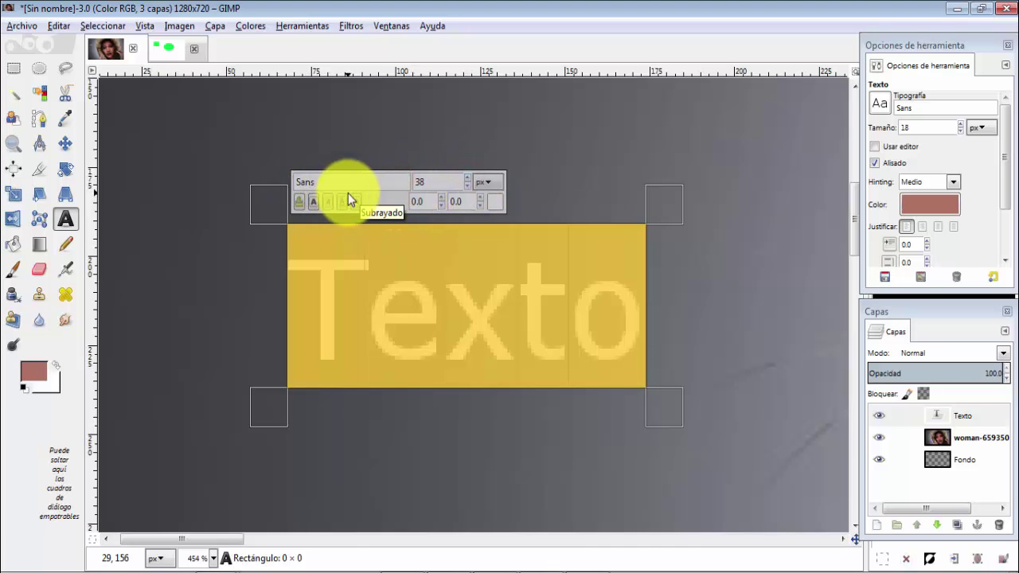
key(BackSpace)
key(BackSpace)
key(BackSpace)
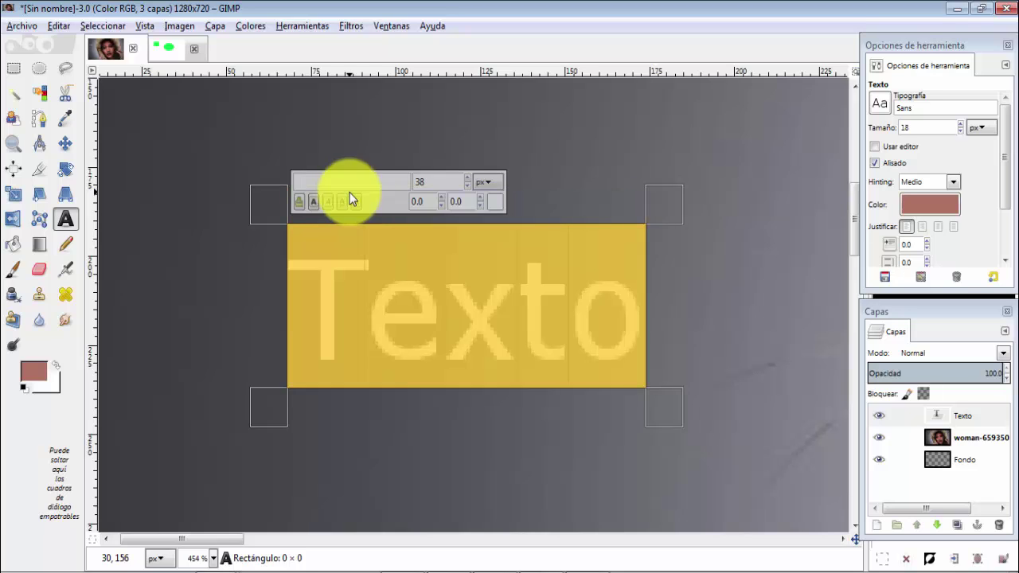
text(ver)
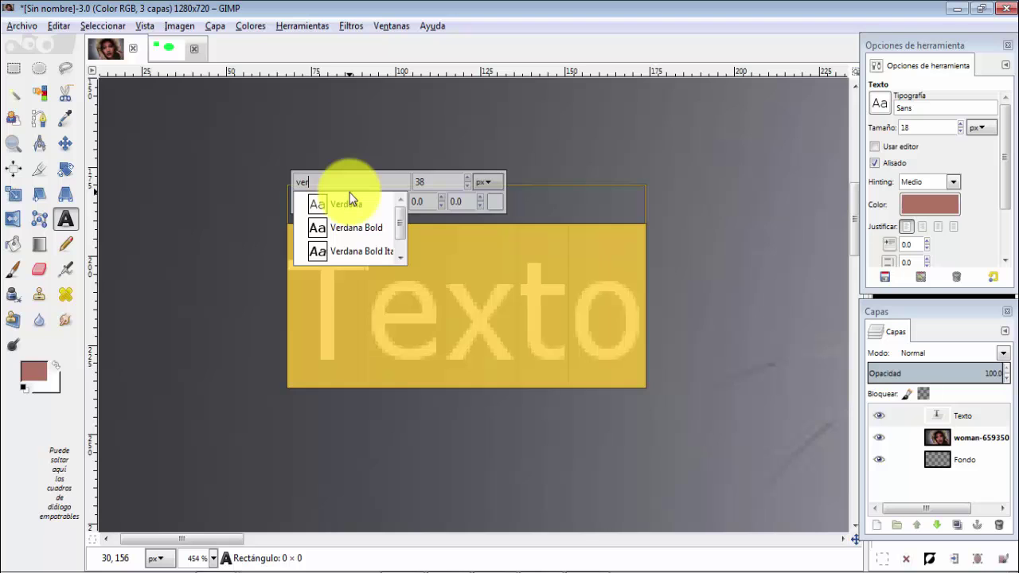
text(da)
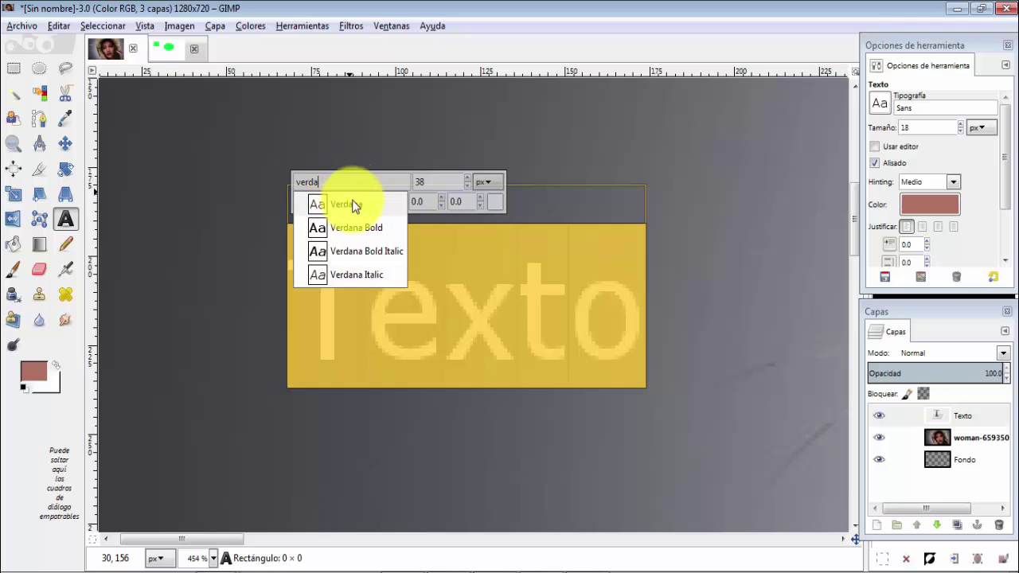
click(358, 227)
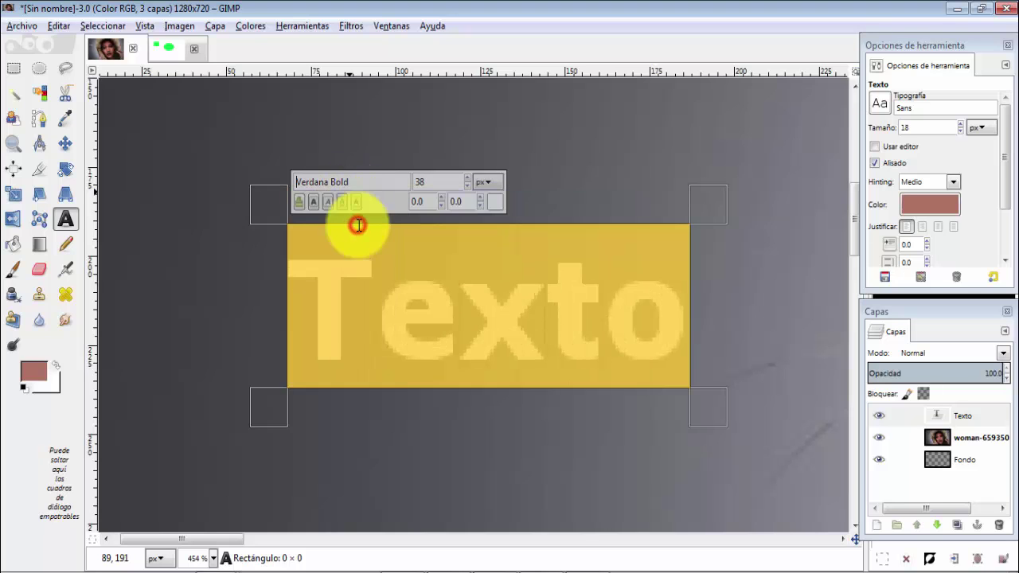
click(585, 323)
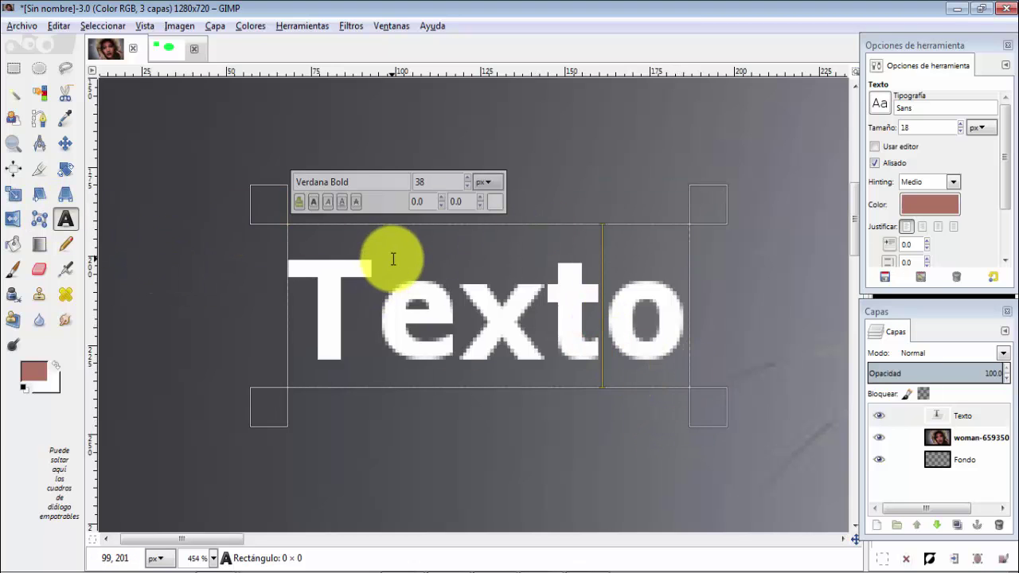
Step: Zoom back out to 100% and scroll horizontally until the woman's face shows beside Texto
click(13, 144)
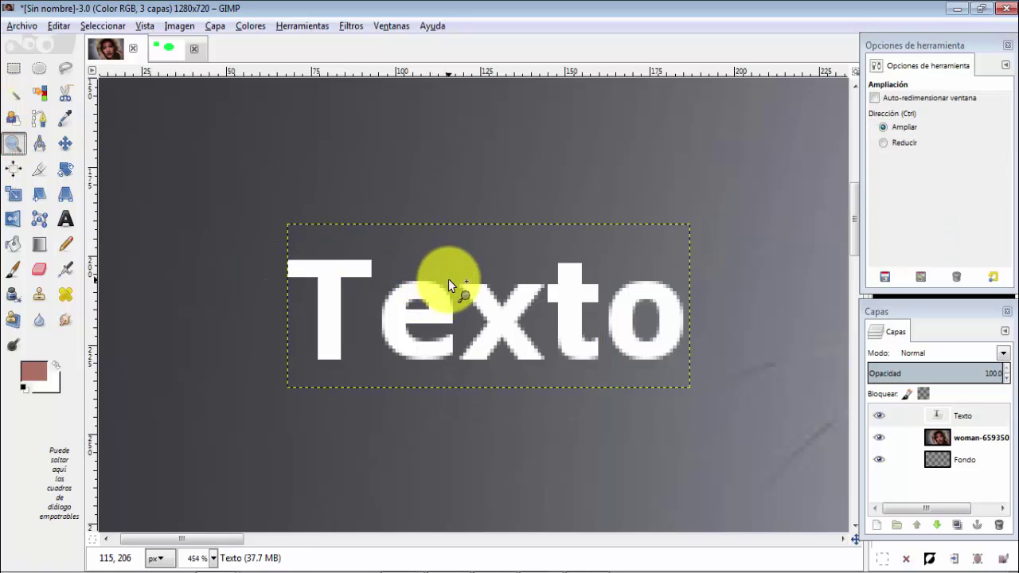
ctrl+click(448, 277)
ctrl+click(449, 277)
ctrl+click(449, 278)
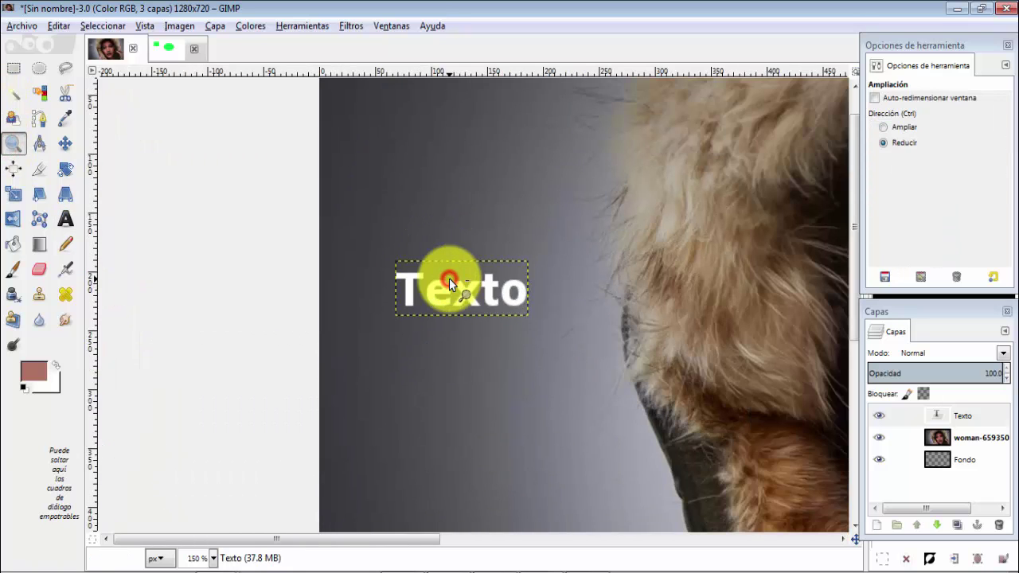
ctrl+click(449, 278)
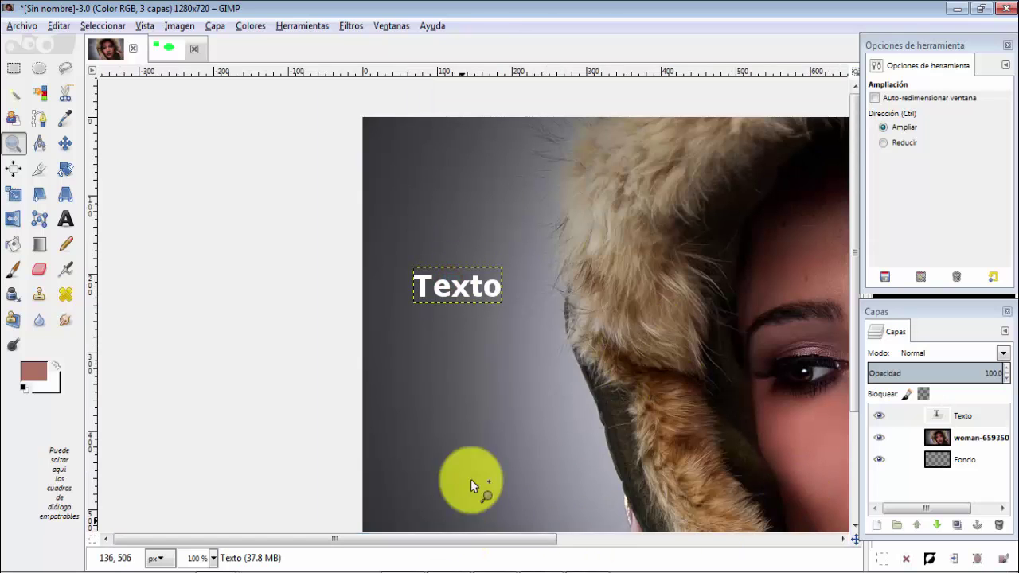
click(843, 540)
click(844, 539)
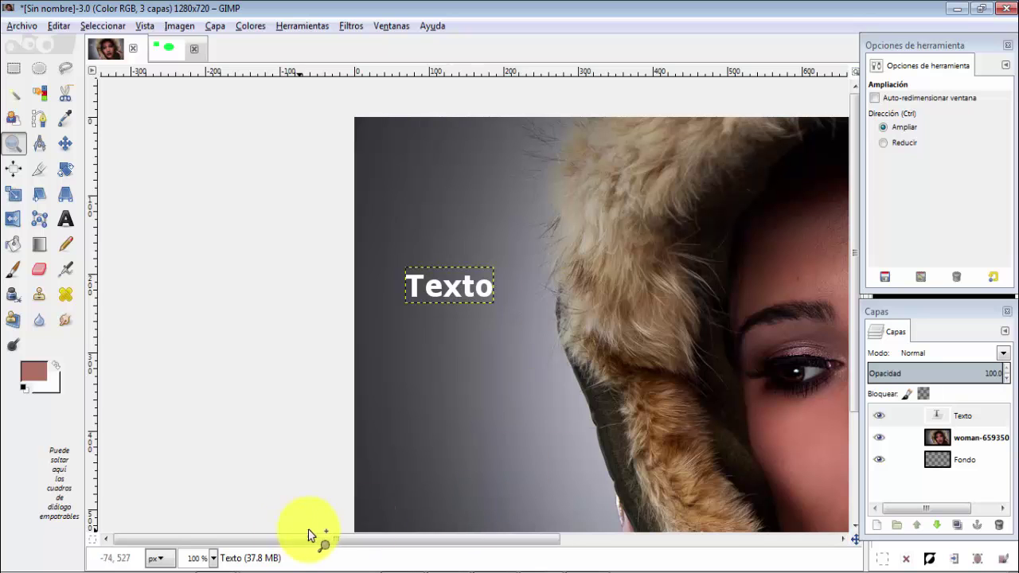
mouse_move(314, 540)
mouse_down()
mouse_move(367, 540)
mouse_move(299, 539)
mouse_up()
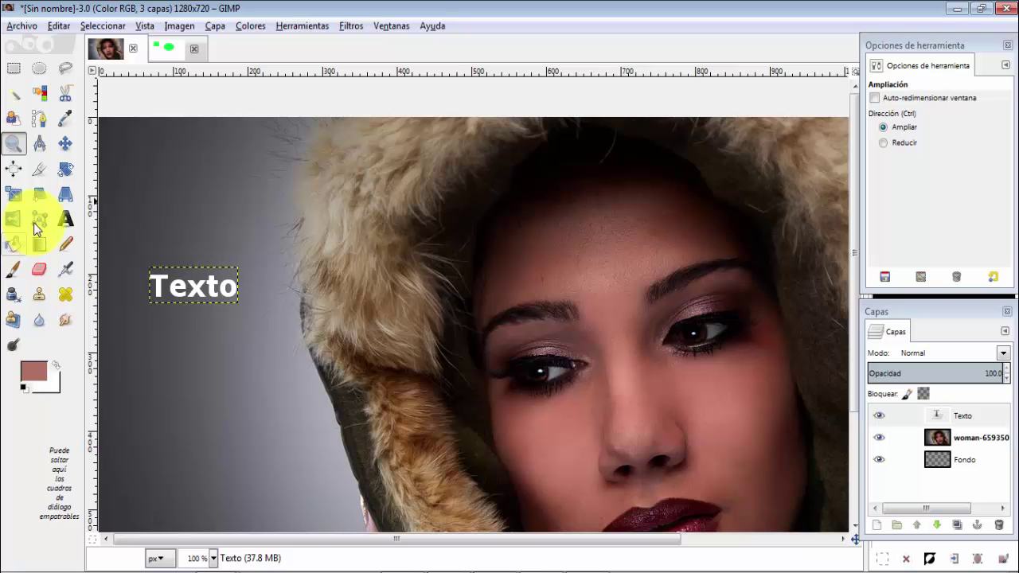
Step: On the shapes image, bucket-fill the green ellipse, then the green square, with brown
click(164, 54)
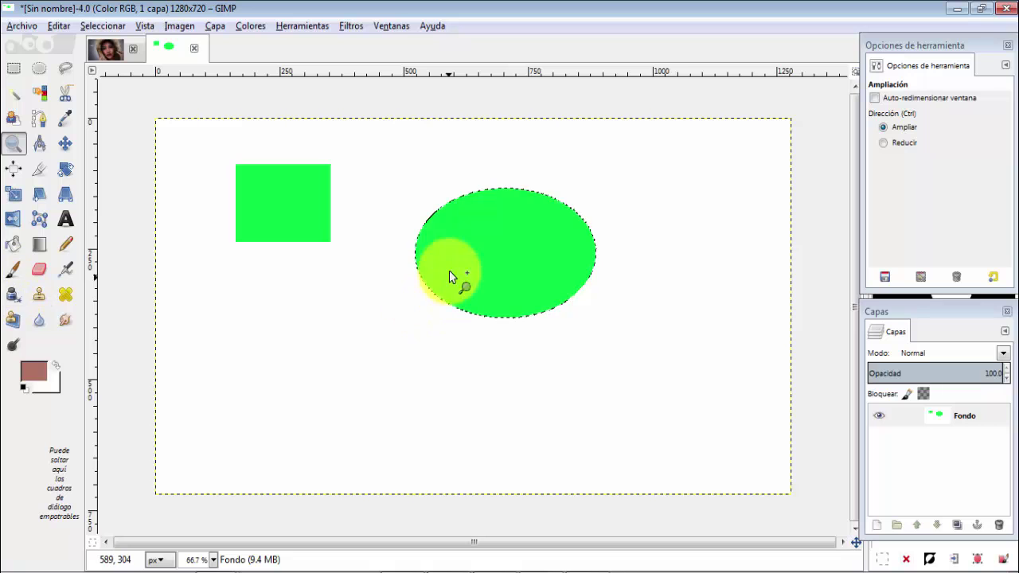
click(12, 244)
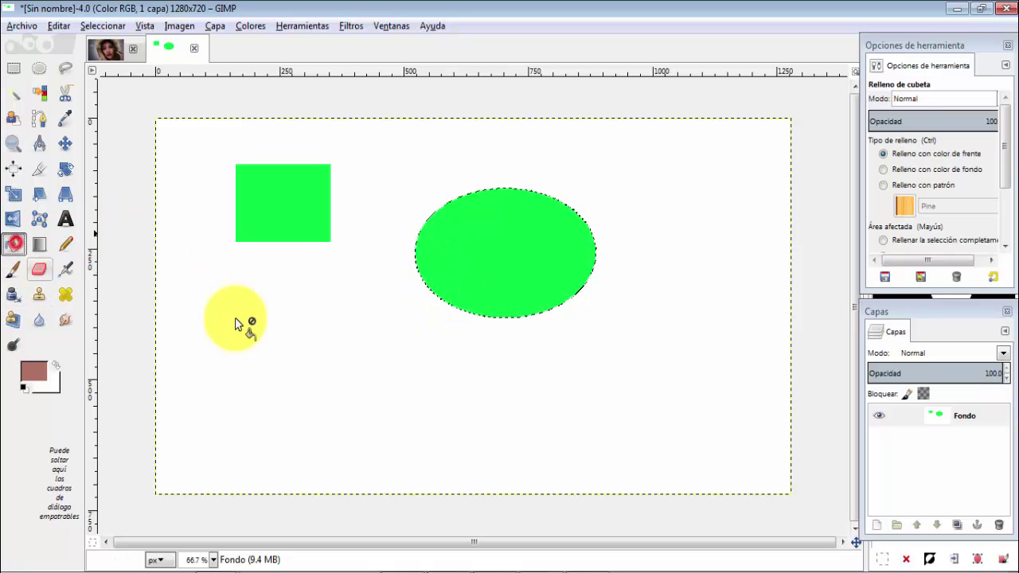
click(484, 266)
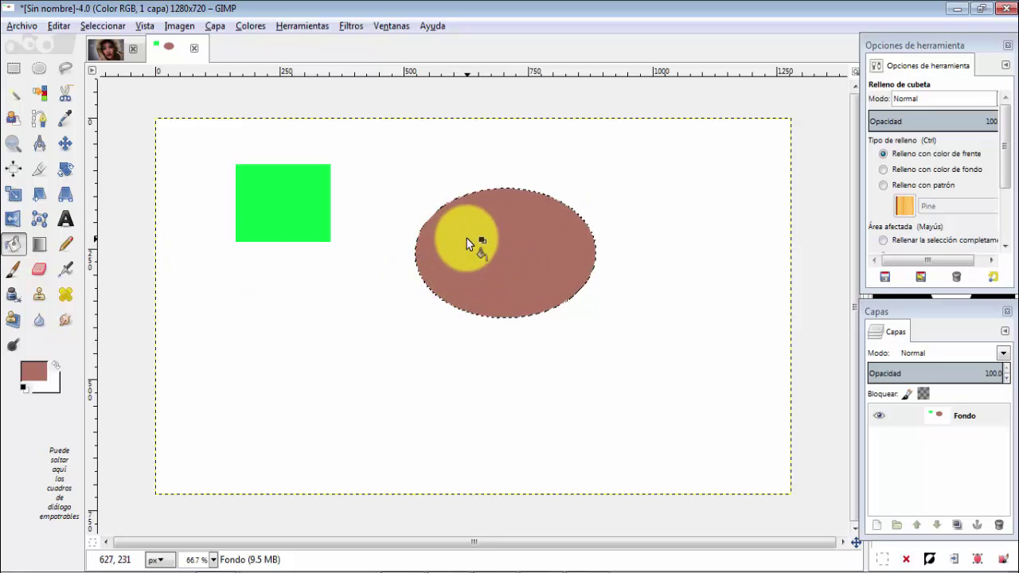
click(106, 26)
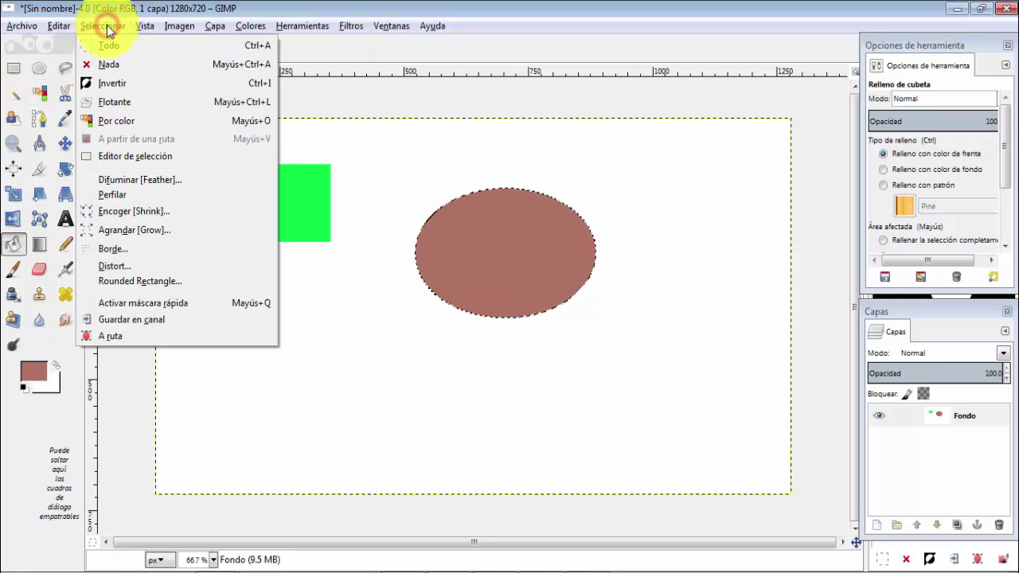
click(111, 64)
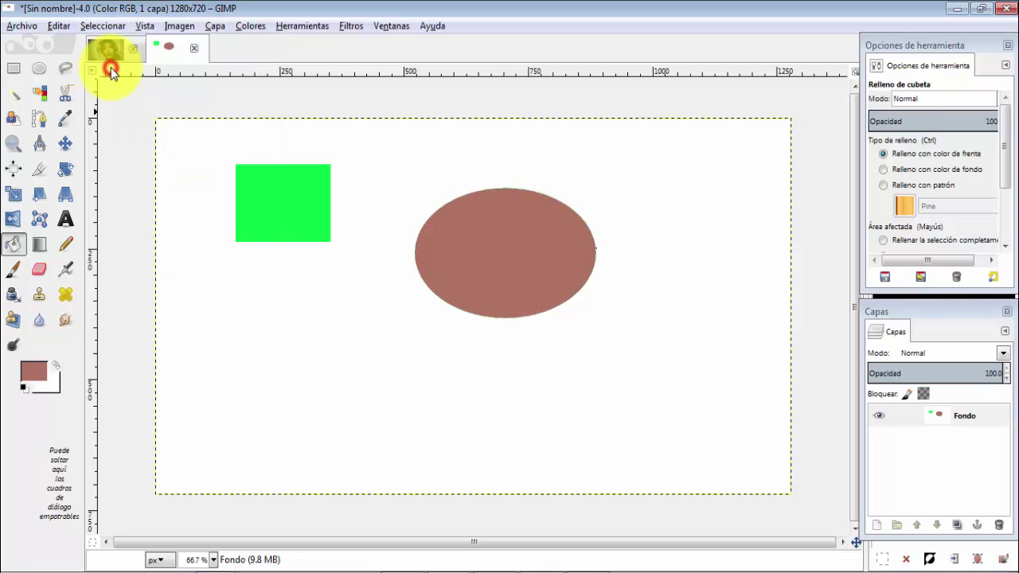
click(280, 203)
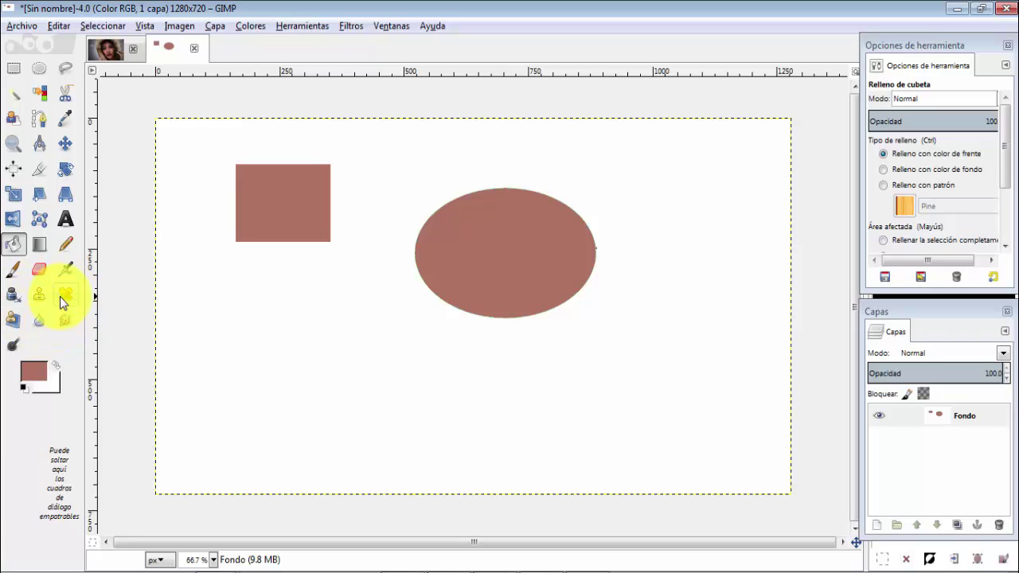
click(40, 245)
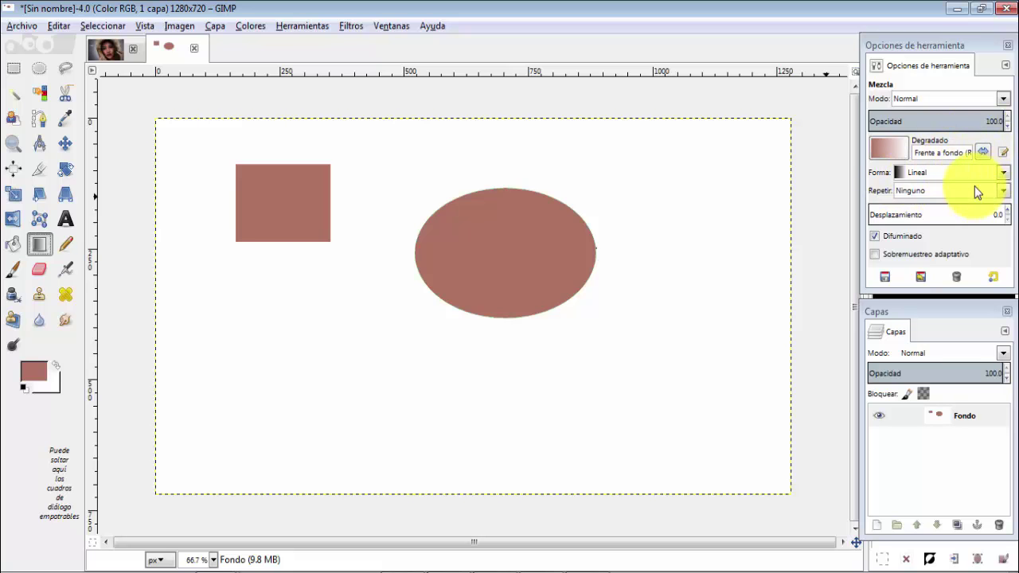
click(1003, 172)
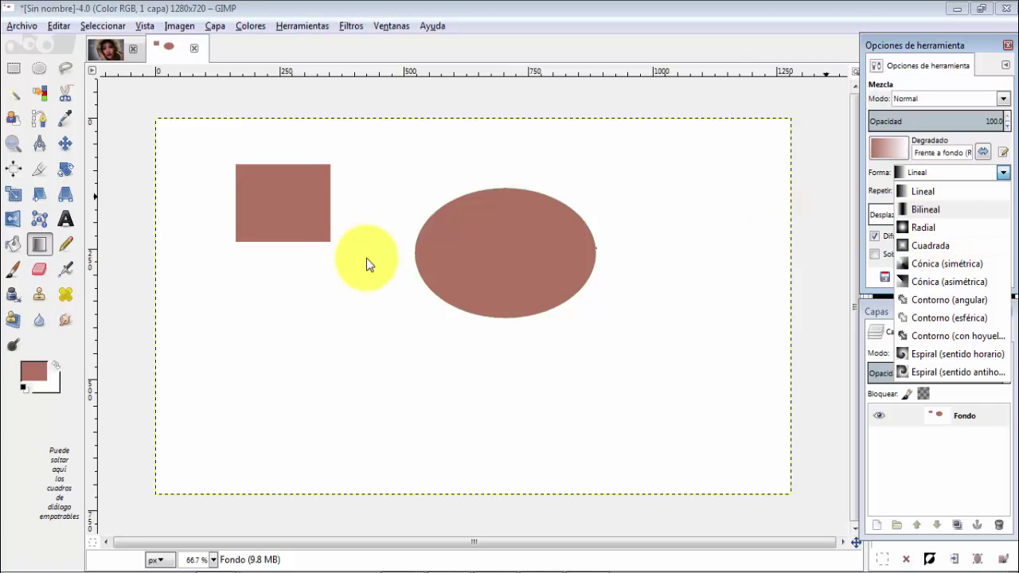
click(504, 259)
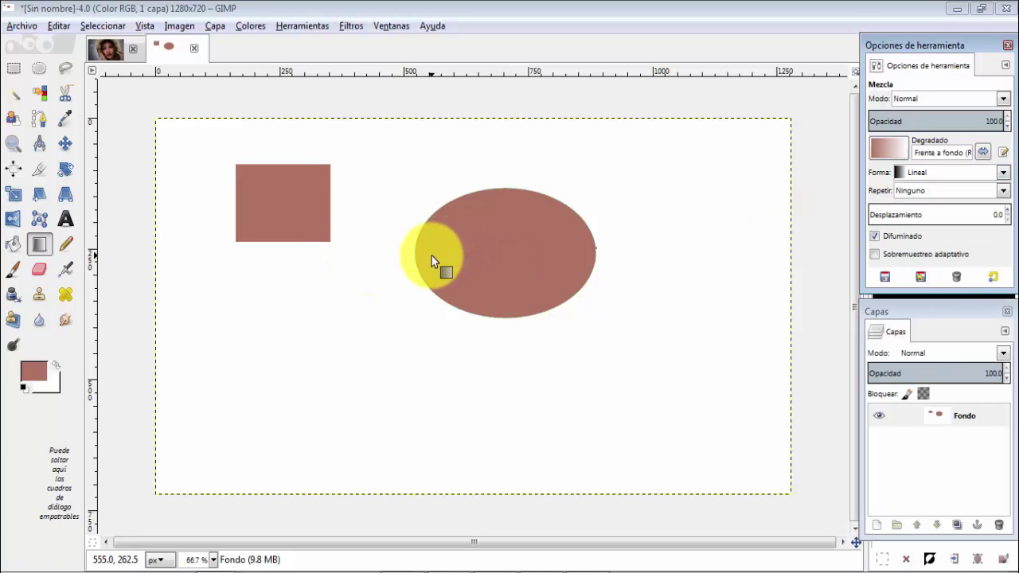
drag(431, 256, 554, 256)
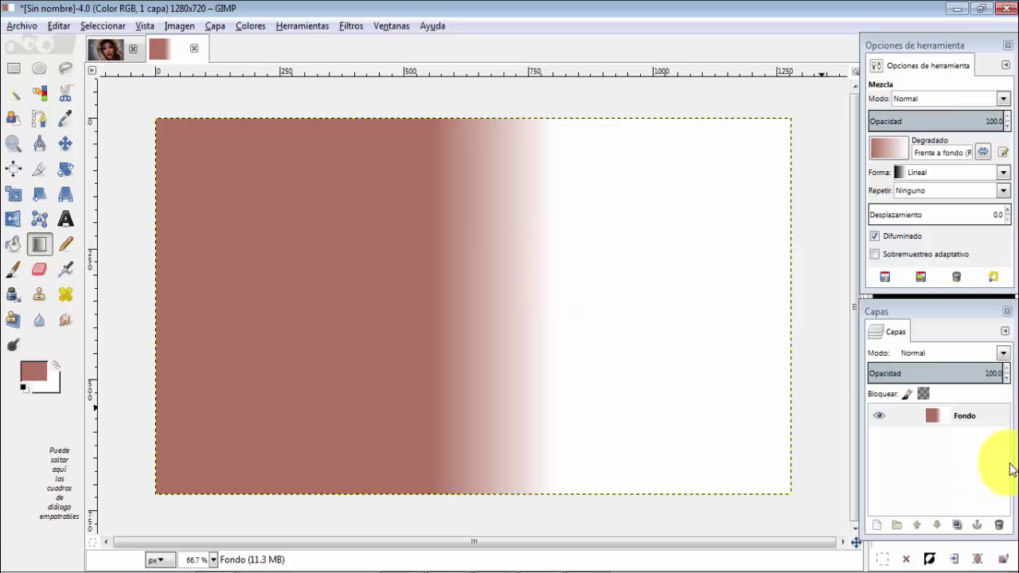
mouse_move(964, 415)
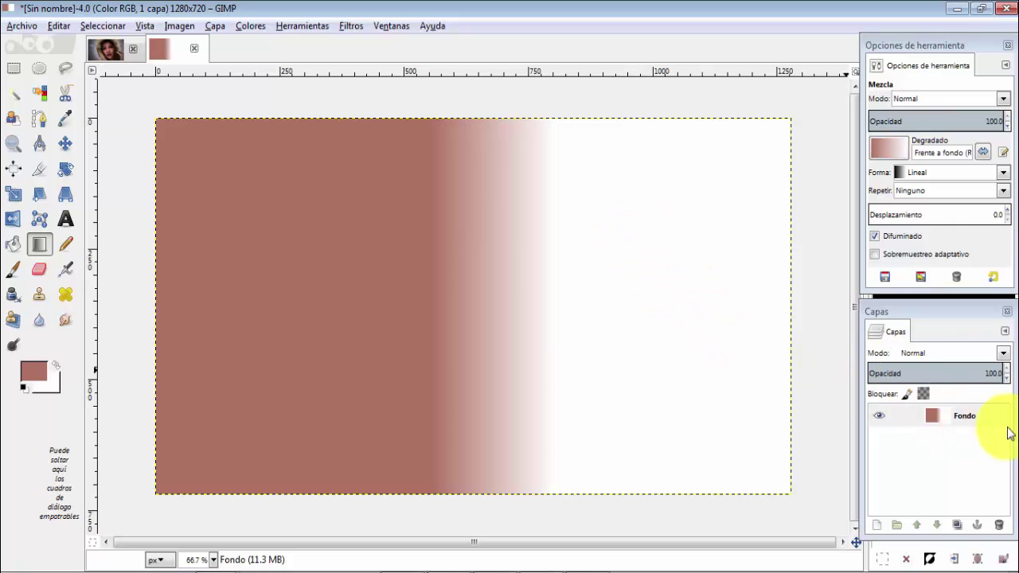
drag(930, 428, 798, 386)
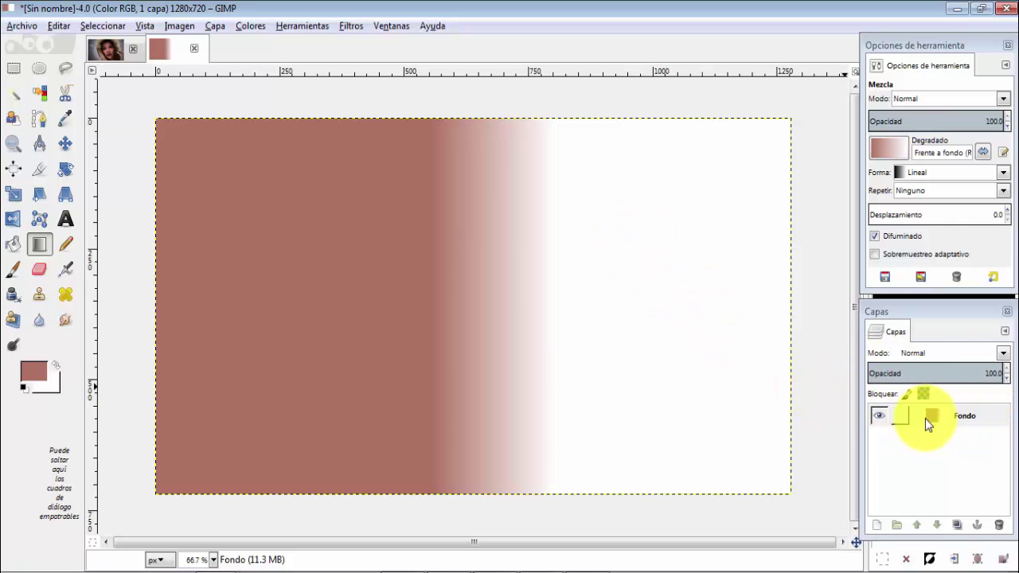
key(ctrl+z)
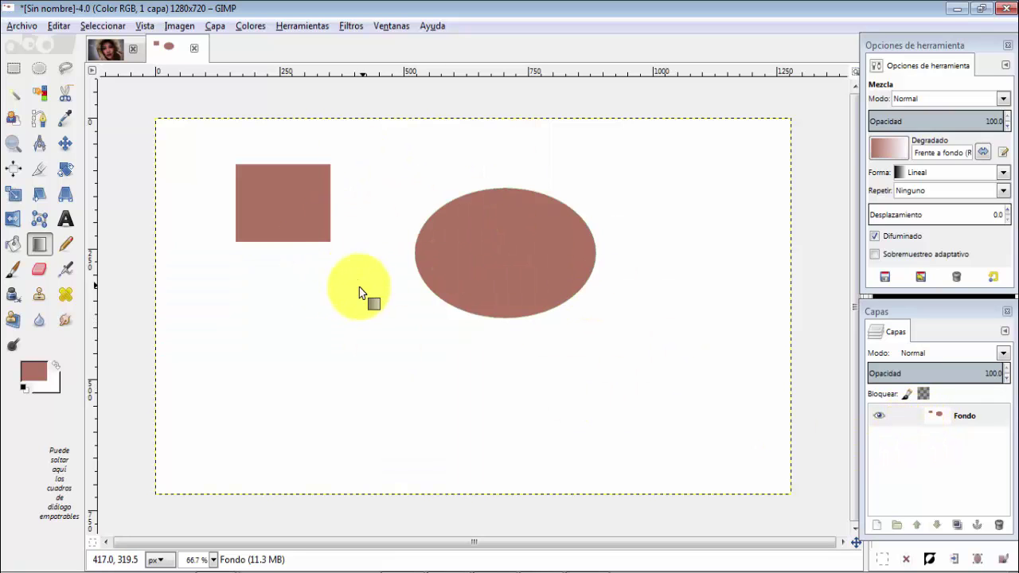
Step: Fuzzy-select the ellipse and fill it with a brown-to-white gradient
click(16, 100)
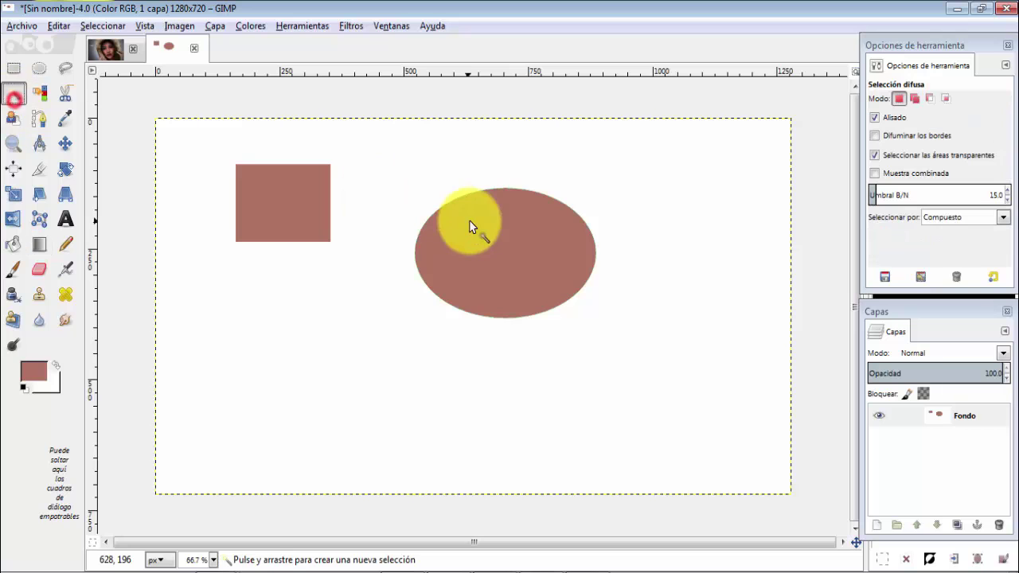
click(452, 209)
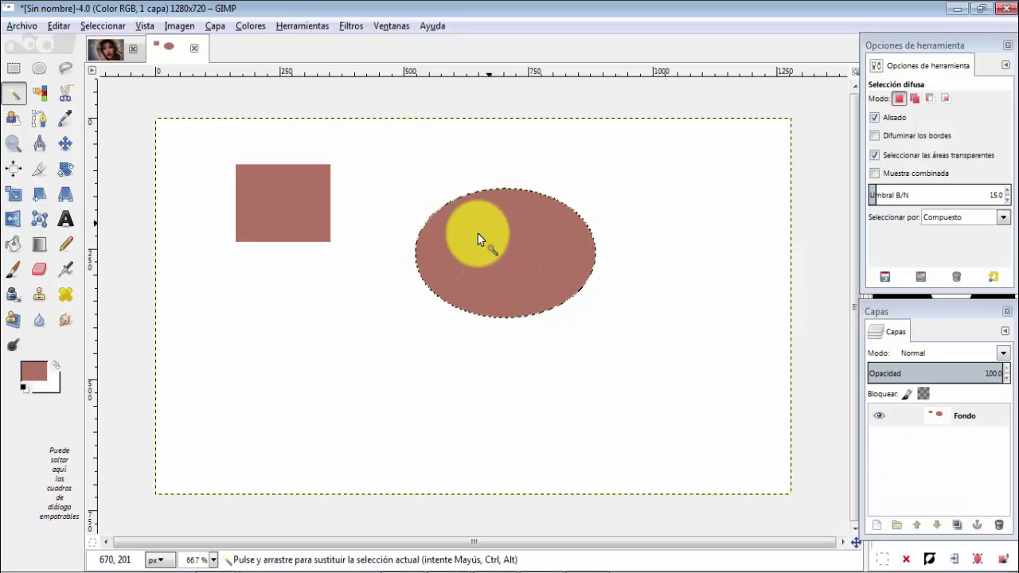
click(40, 247)
drag(442, 256, 567, 257)
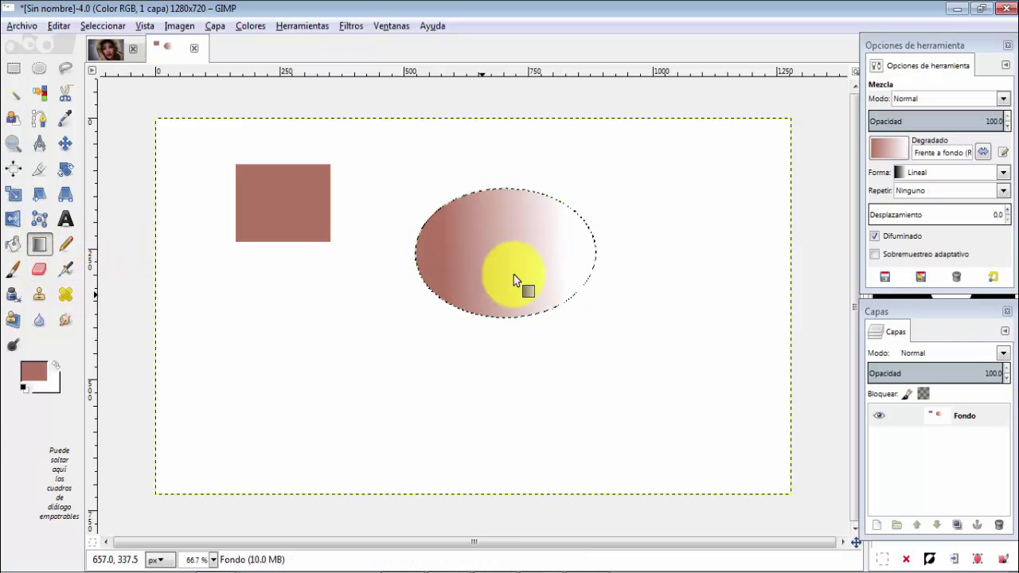
Step: Set the foreground to red dd0000 and redo the ellipse gradient from red to white
click(35, 373)
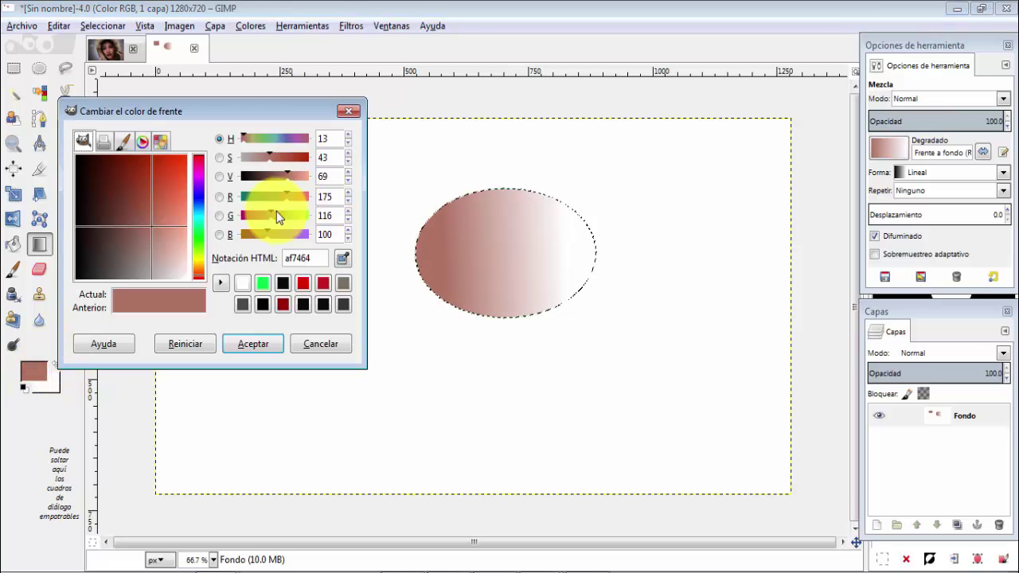
click(303, 282)
click(468, 256)
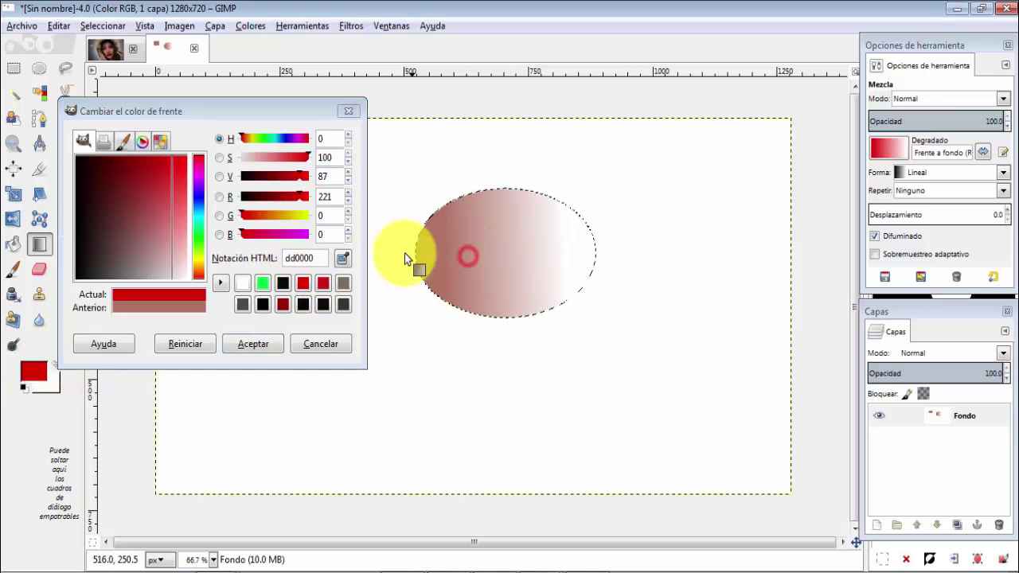
click(255, 347)
drag(460, 264, 525, 261)
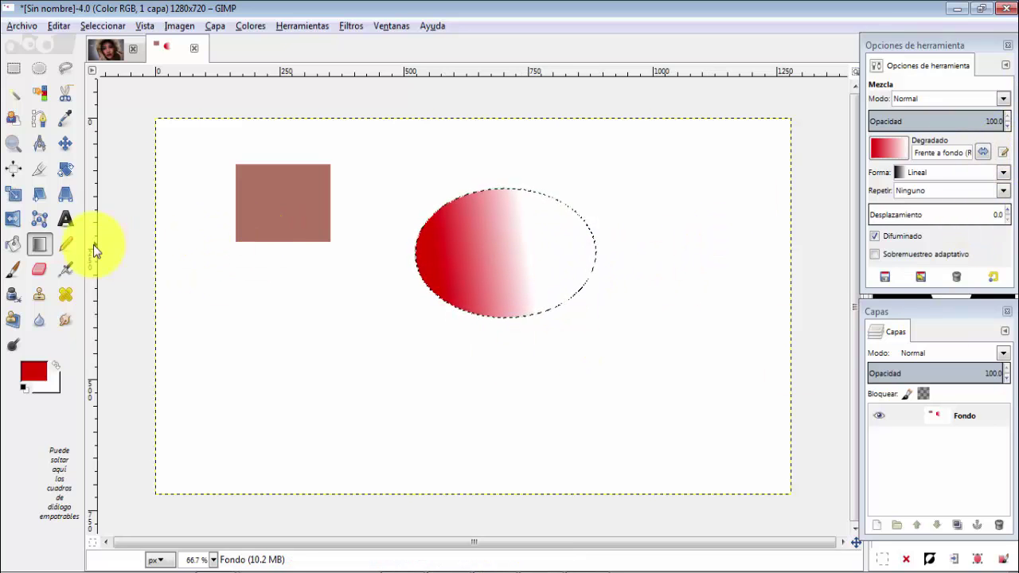
click(65, 245)
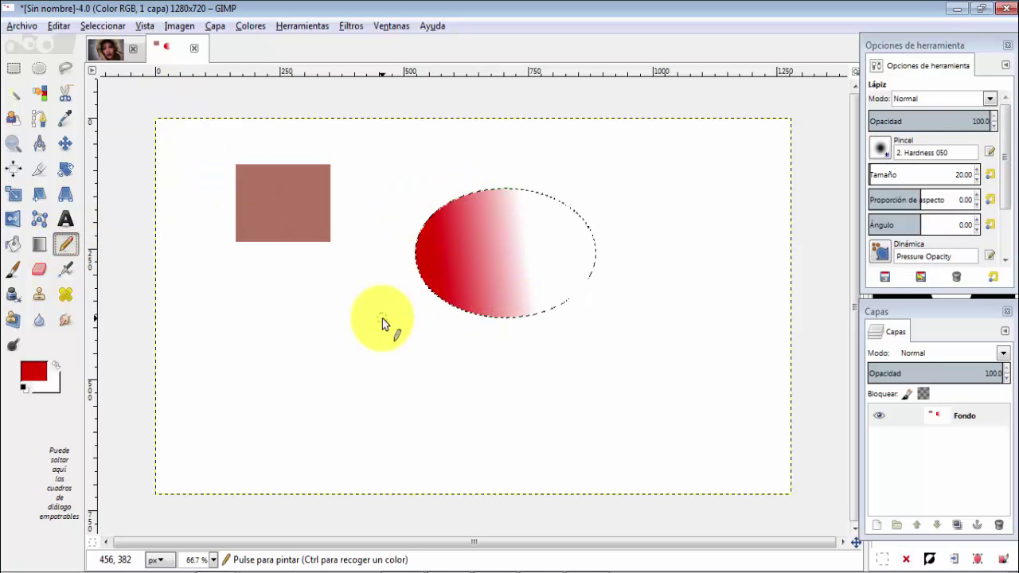
Step: Scribble red pencil strokes inside the gradient ellipse
drag(549, 250, 569, 237)
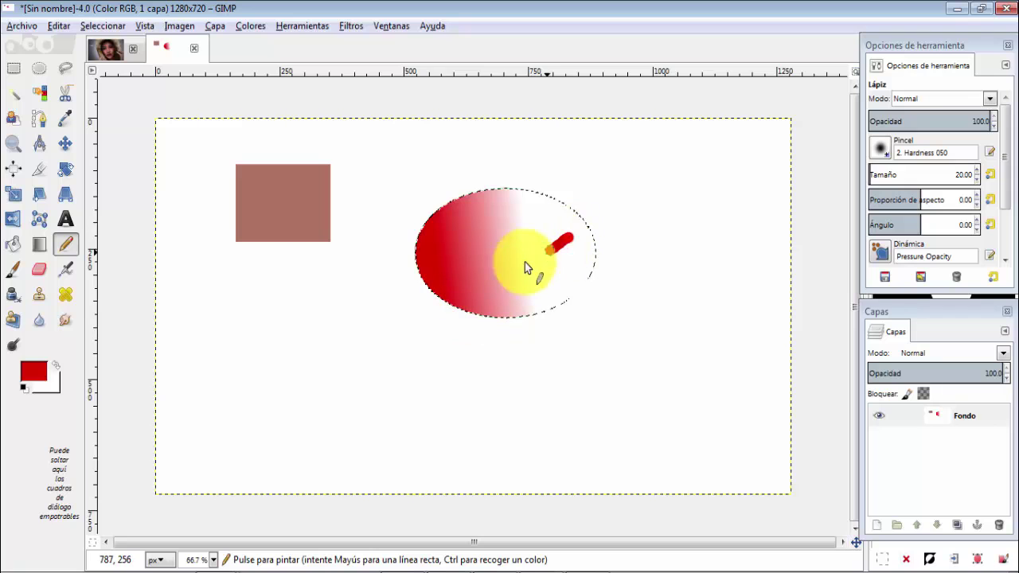
mouse_move(525, 262)
mouse_down()
mouse_move(522, 341)
mouse_move(537, 200)
mouse_up()
drag(447, 287, 383, 241)
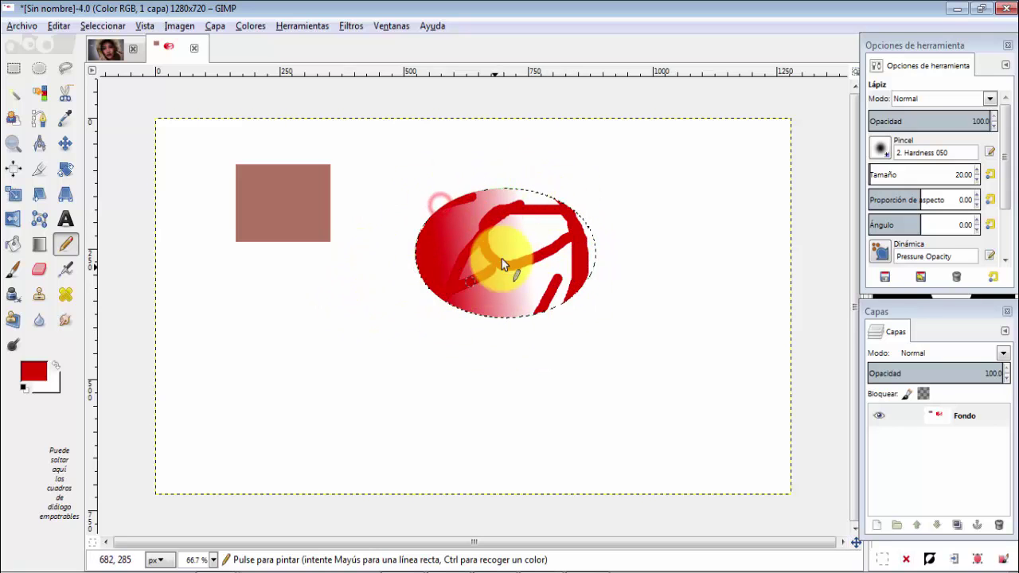
mouse_move(502, 265)
mouse_down()
mouse_move(371, 295)
mouse_move(344, 365)
mouse_move(274, 229)
mouse_move(518, 185)
mouse_move(669, 345)
mouse_move(749, 301)
mouse_move(614, 322)
mouse_up()
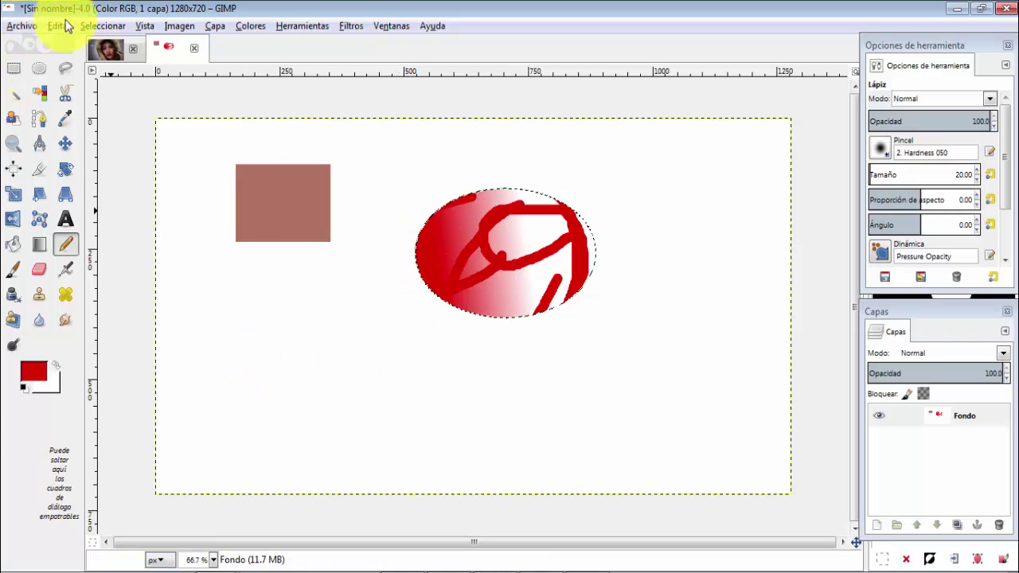
Step: Clear the selection and draw a large red pencil loop around both shapes
click(112, 28)
click(105, 64)
mouse_move(286, 306)
mouse_down()
mouse_move(348, 415)
mouse_move(761, 249)
mouse_move(430, 139)
mouse_move(436, 355)
mouse_up()
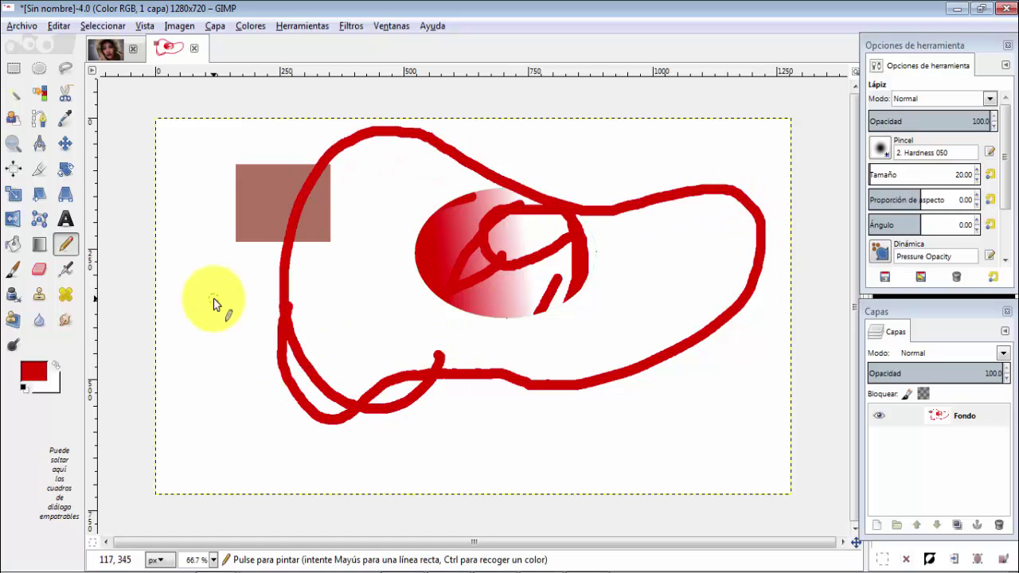
click(13, 269)
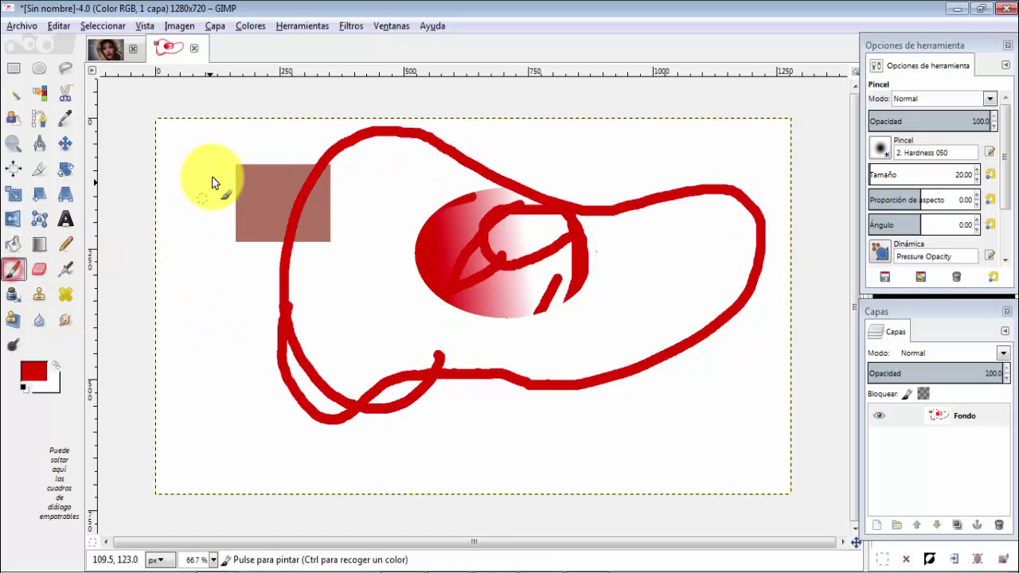
Step: Paint red brush strokes down the left, then across the oval with brush 2. Hardness 100
mouse_move(191, 189)
mouse_down()
mouse_move(178, 284)
mouse_move(202, 363)
mouse_move(273, 378)
mouse_up()
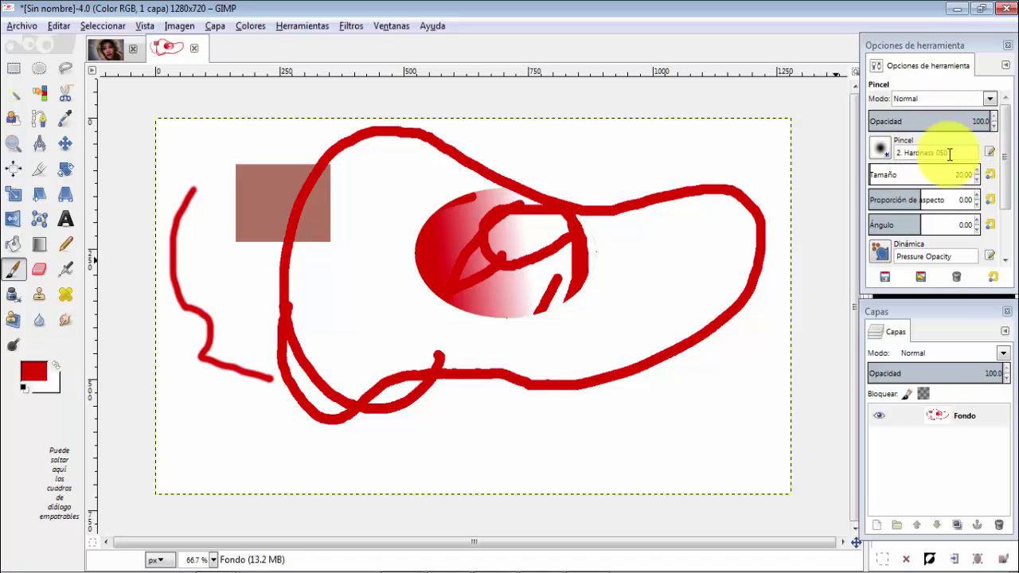
click(880, 146)
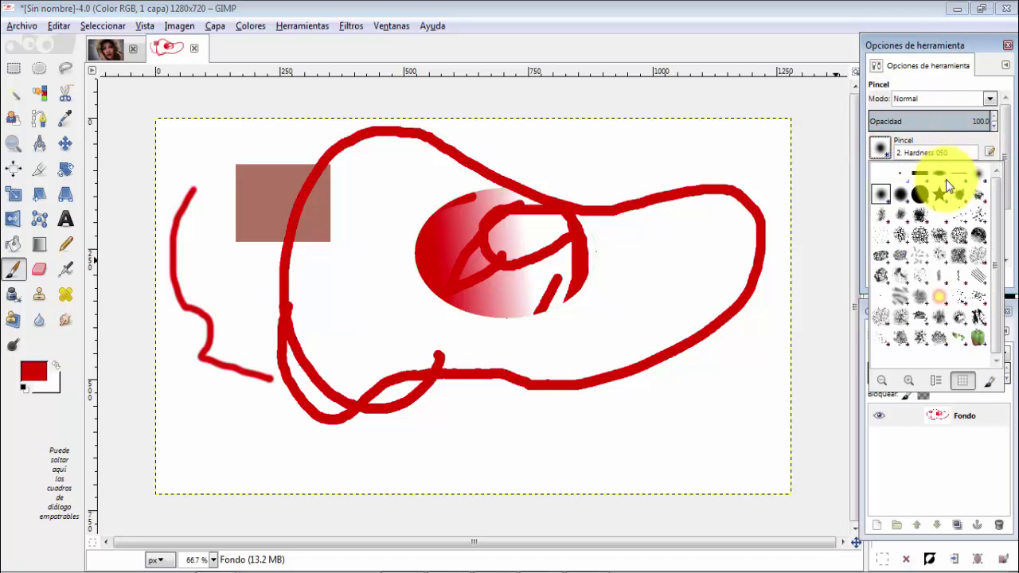
click(913, 199)
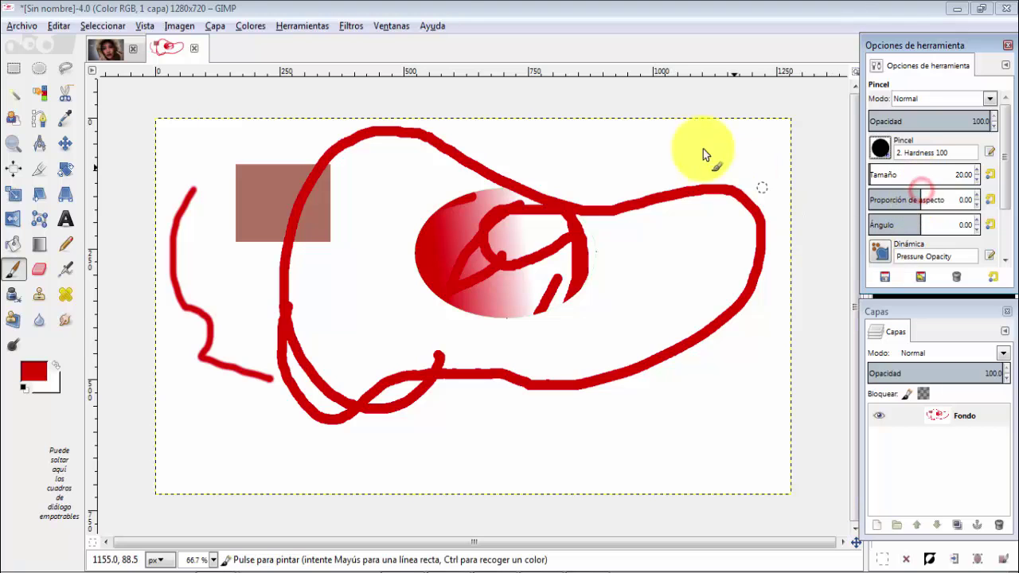
mouse_move(672, 158)
mouse_down()
mouse_move(571, 232)
mouse_move(651, 253)
mouse_up()
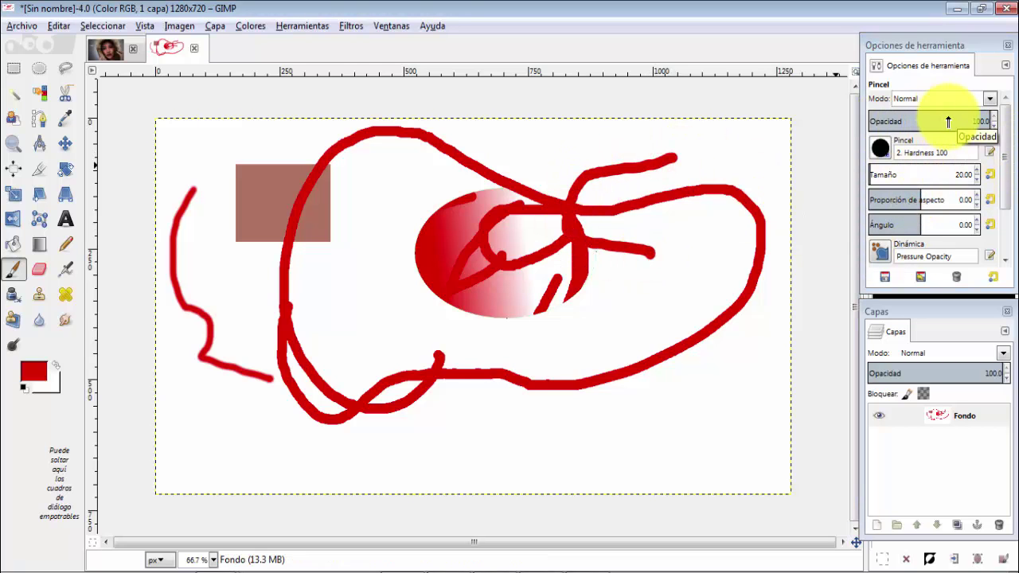
Step: Scribble thin pink loops at lower right with a smaller brush, then erase a thin line through the red strokes
click(976, 184)
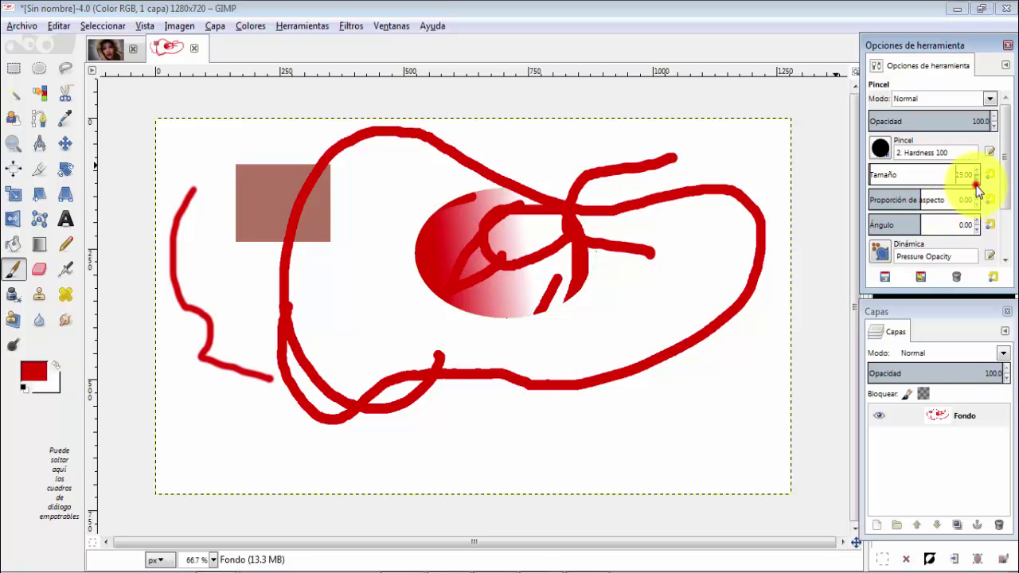
mouse_move(709, 359)
mouse_down()
mouse_move(672, 256)
mouse_move(687, 284)
mouse_move(582, 330)
mouse_move(554, 289)
mouse_up()
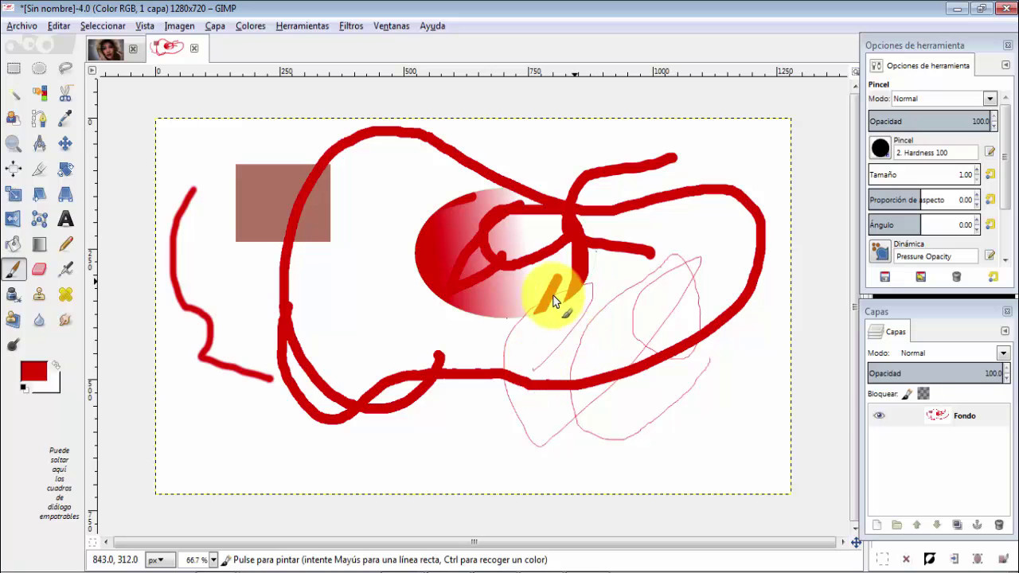
click(43, 273)
mouse_move(431, 195)
mouse_down()
mouse_move(687, 171)
mouse_move(641, 205)
mouse_move(698, 205)
mouse_up()
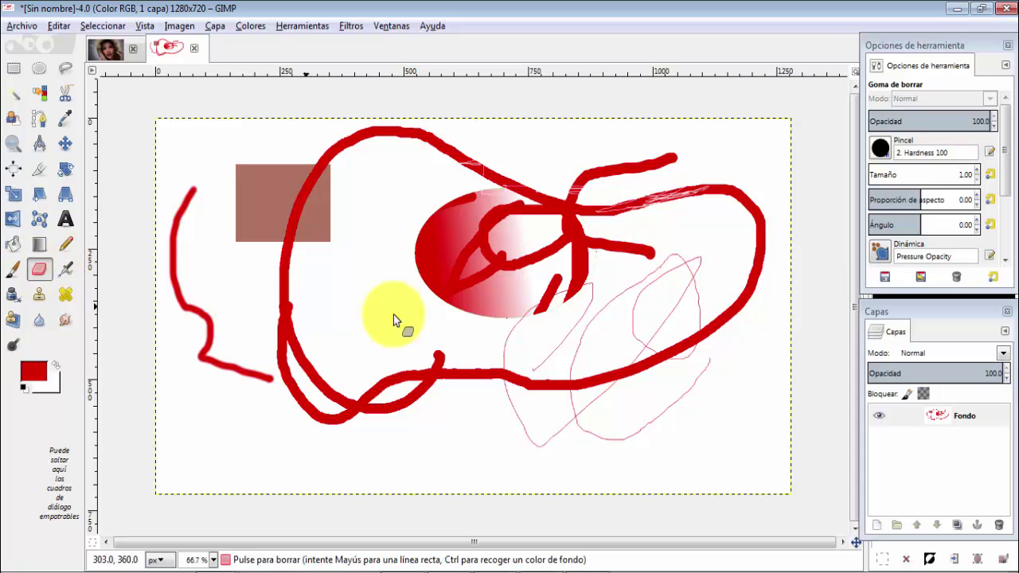
Step: Set the eraser size to 89 and wipe out the upper-right and lower-middle red strokes
click(979, 172)
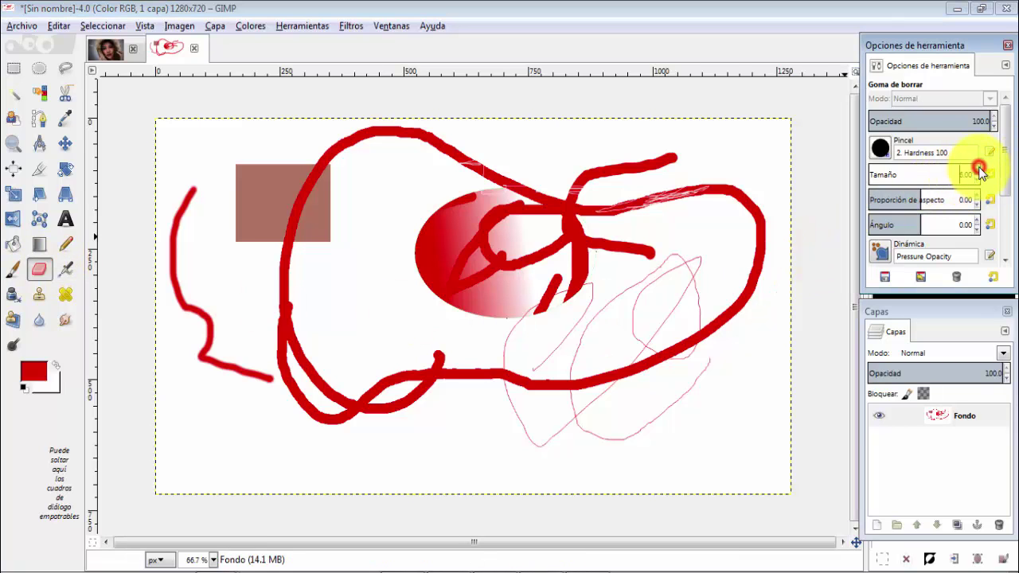
click(979, 172)
text(89)
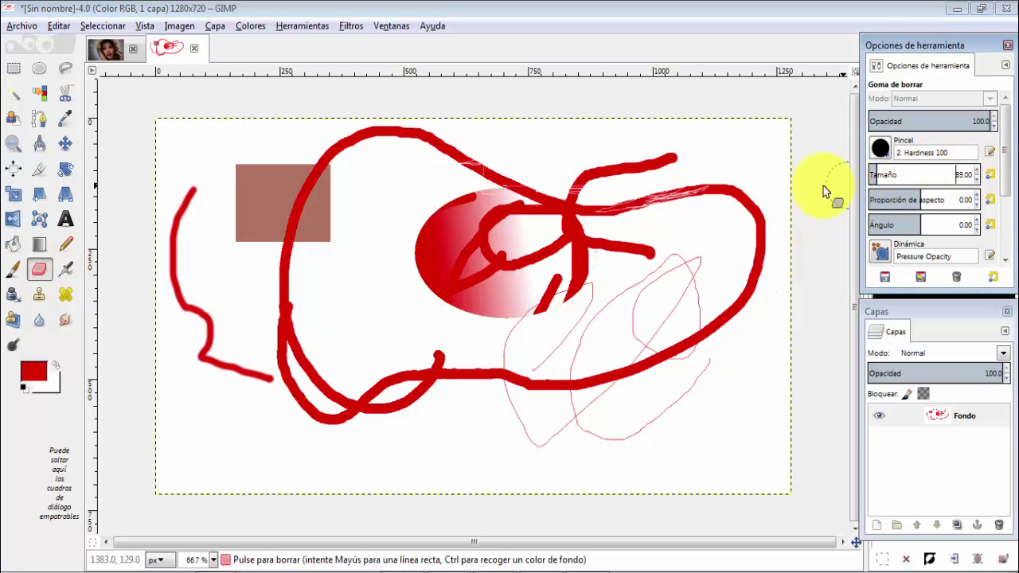
drag(759, 197, 521, 198)
mouse_move(549, 159)
mouse_down()
mouse_move(685, 163)
mouse_move(761, 200)
mouse_move(736, 334)
mouse_up()
drag(677, 257, 581, 394)
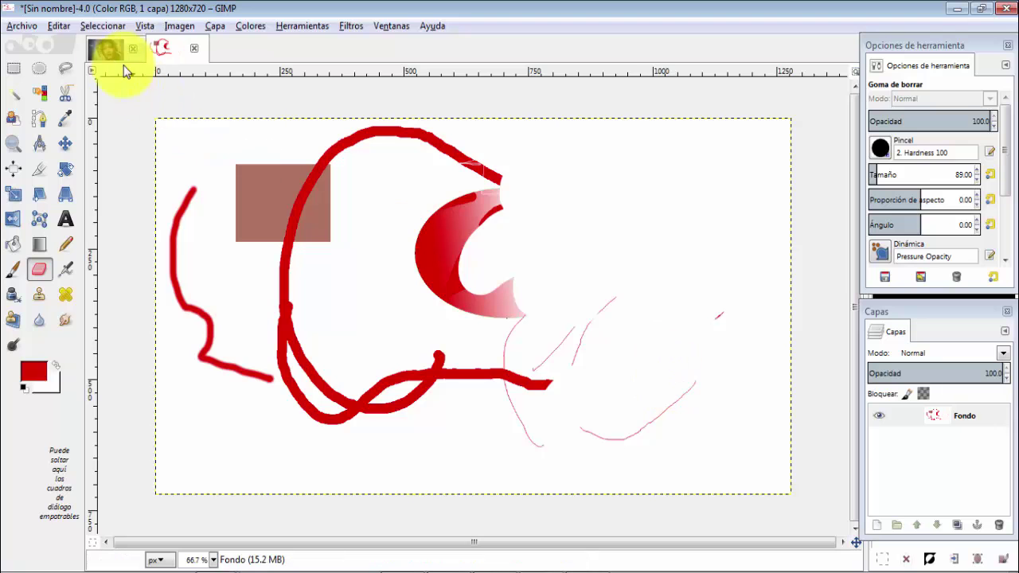
Step: Switch to the hooded-woman photo and select its woman layer for erasing
click(105, 49)
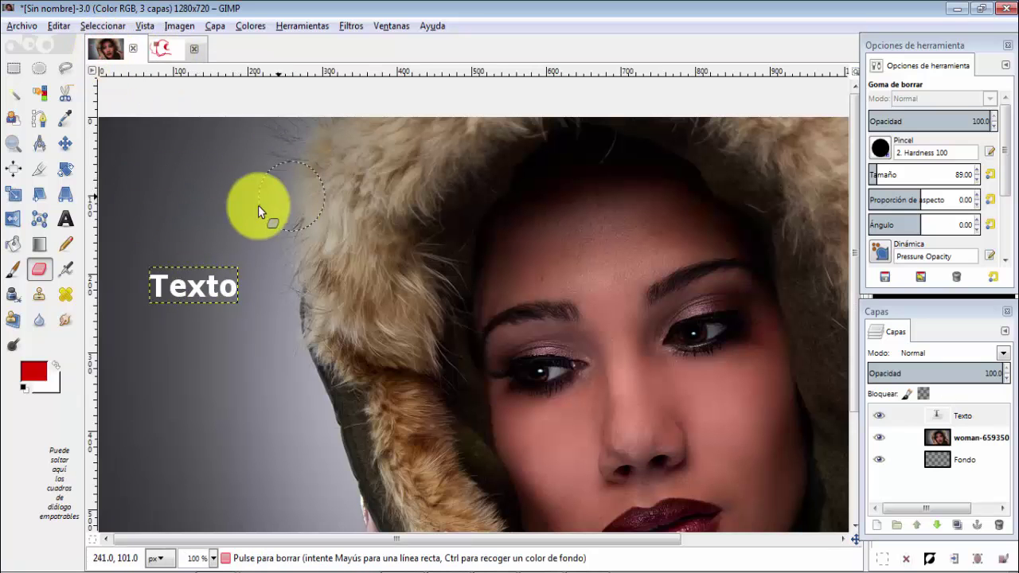
click(301, 174)
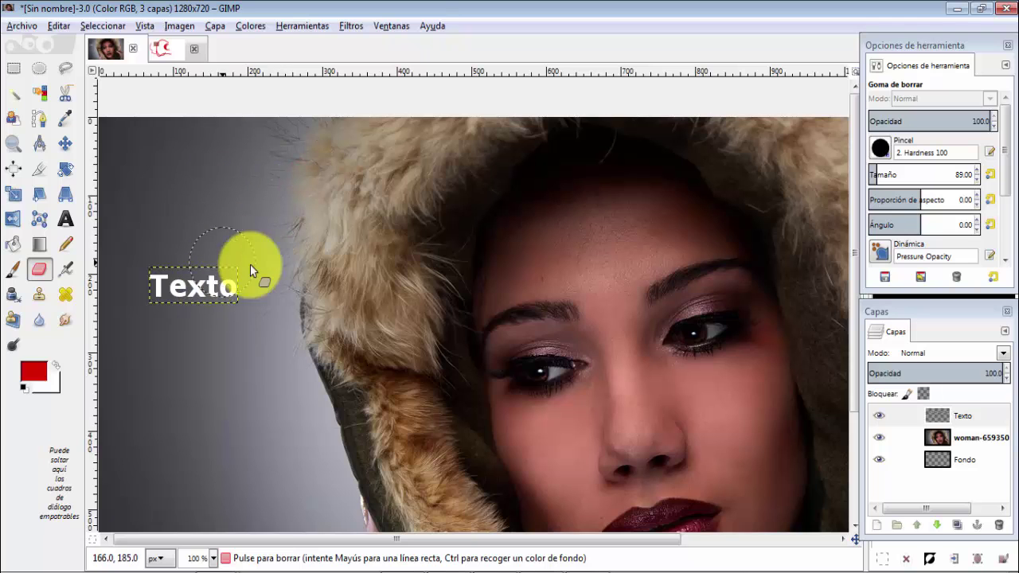
click(971, 436)
Step: Erase a large 7-shaped white patch around the Texto label, then return to the shapes canvas
drag(186, 181, 312, 188)
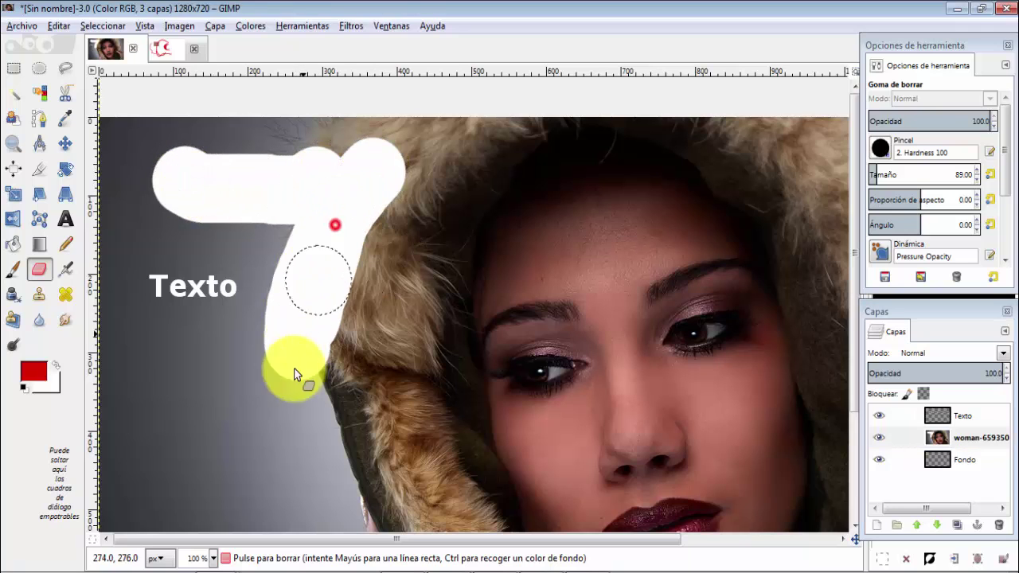
drag(343, 209, 238, 406)
drag(370, 205, 327, 310)
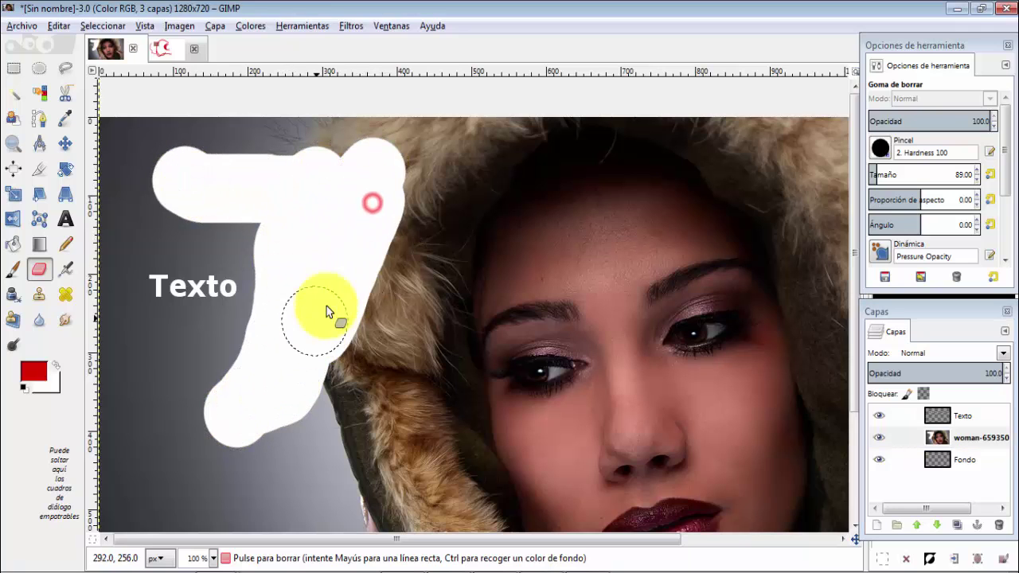
drag(263, 178, 170, 222)
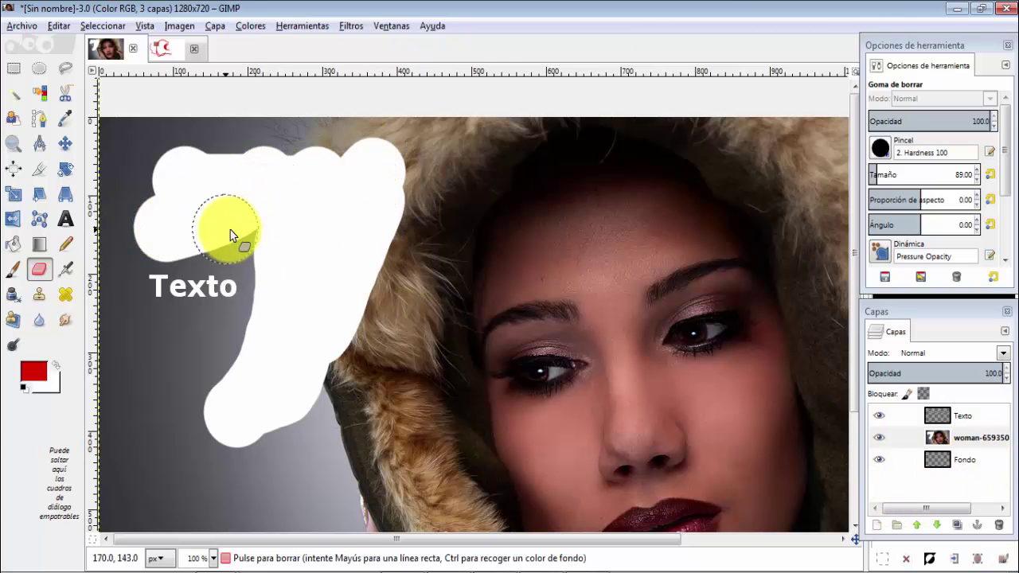
mouse_move(226, 222)
mouse_down()
mouse_move(242, 255)
mouse_move(246, 334)
mouse_up()
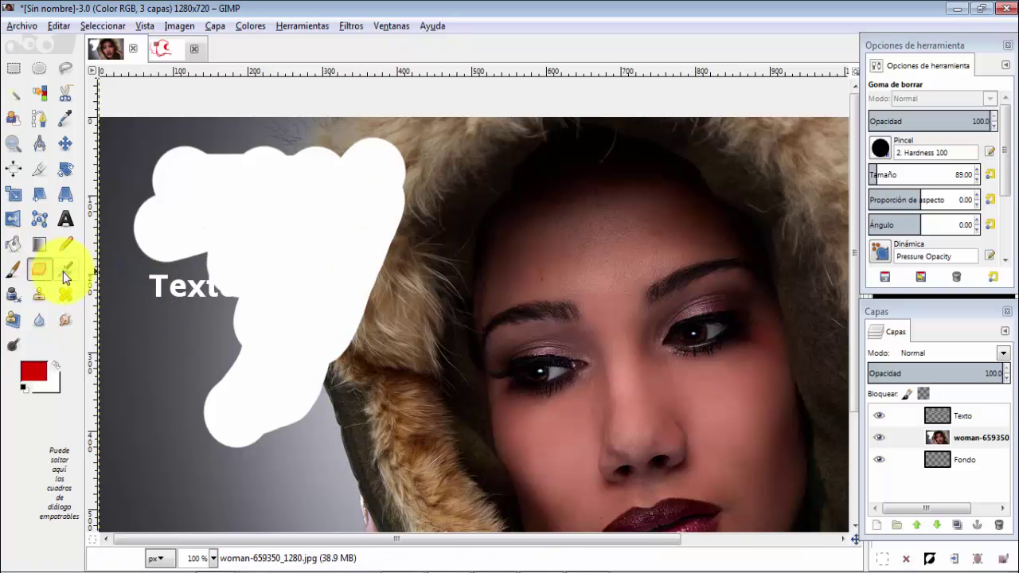
click(164, 57)
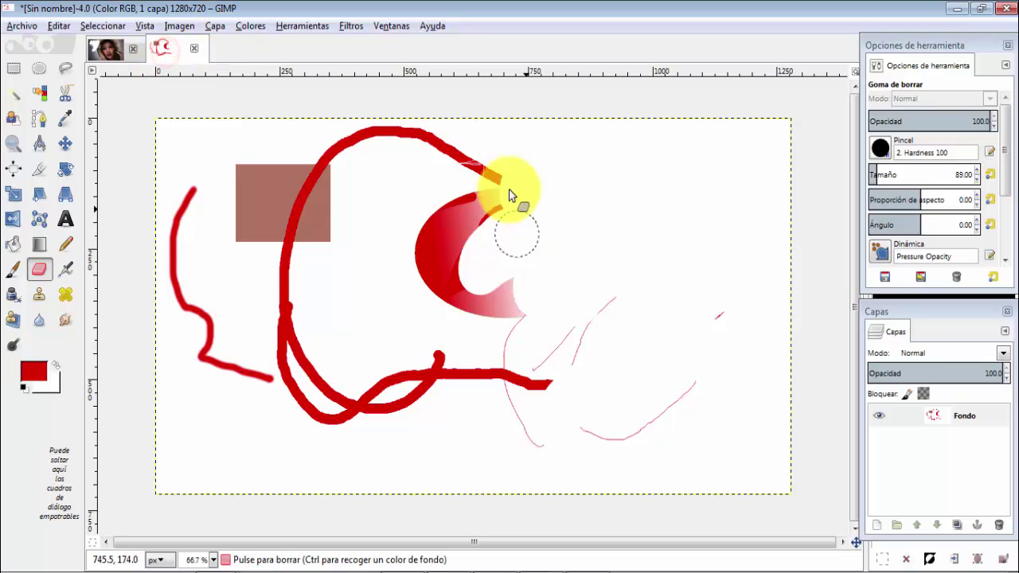
Step: Airbrush soft red loops over the upper right of the shapes canvas
click(65, 269)
mouse_move(724, 216)
mouse_down()
mouse_move(610, 234)
mouse_move(689, 166)
mouse_move(555, 159)
mouse_move(557, 273)
mouse_move(660, 311)
mouse_move(637, 330)
mouse_up()
mouse_move(748, 234)
mouse_down()
mouse_move(597, 159)
mouse_move(693, 171)
mouse_move(748, 302)
mouse_up()
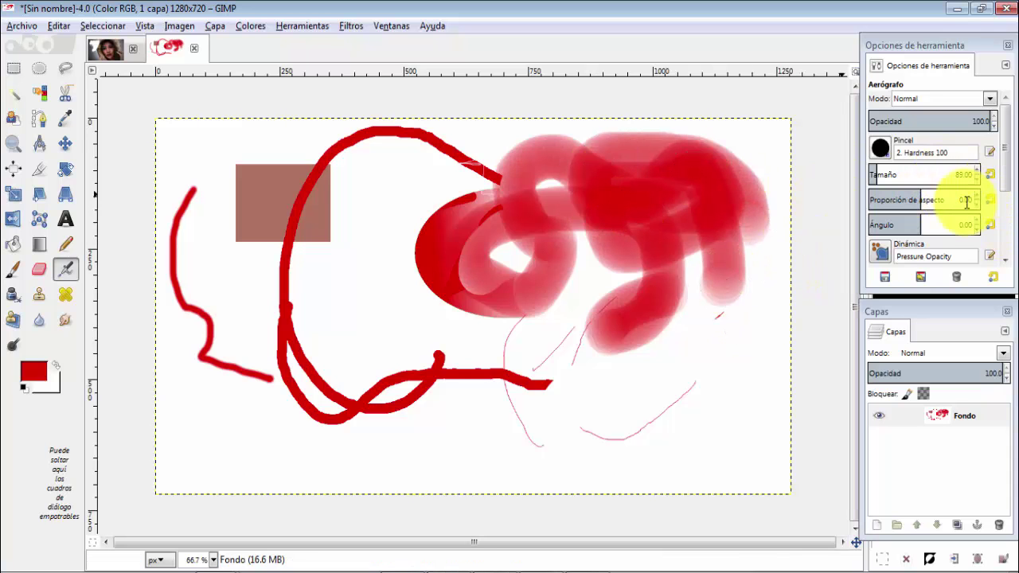
Step: Airbrush faint Cell 02 and Sparks strokes across the middle and brown rectangle, keeping the foreground colour
click(879, 148)
click(918, 235)
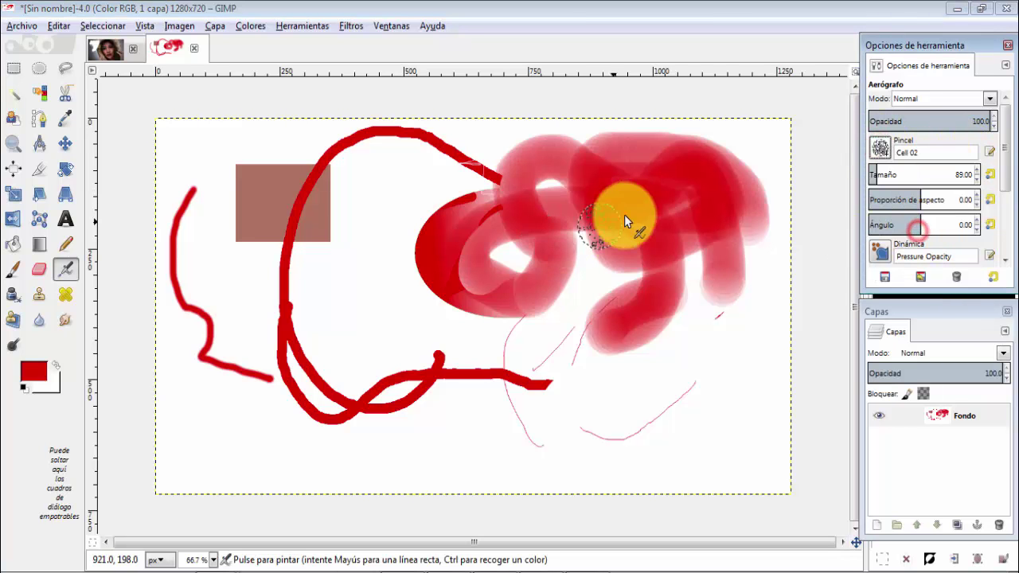
mouse_move(398, 209)
mouse_down()
mouse_move(330, 307)
mouse_move(386, 167)
mouse_move(511, 250)
mouse_up()
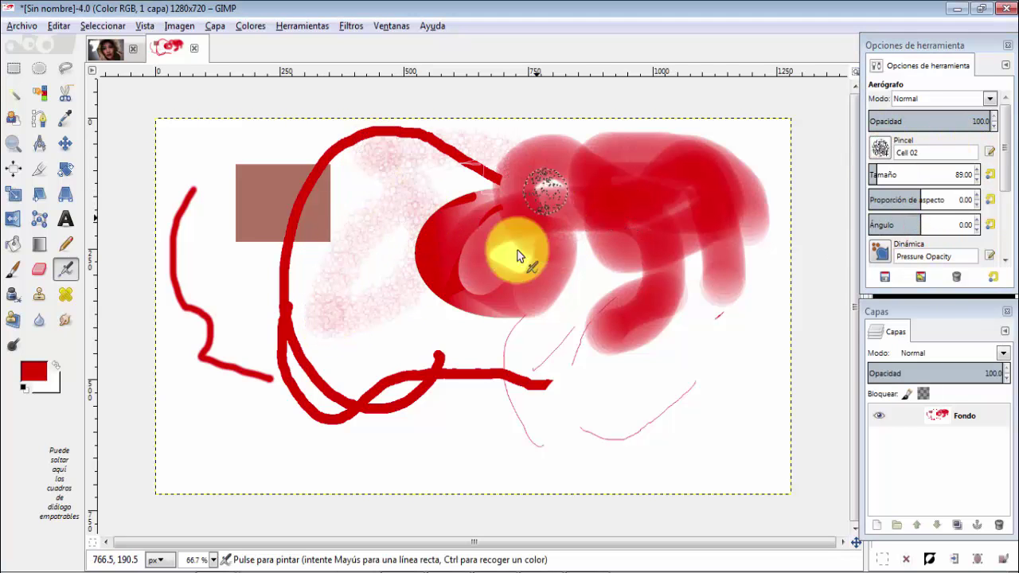
click(879, 148)
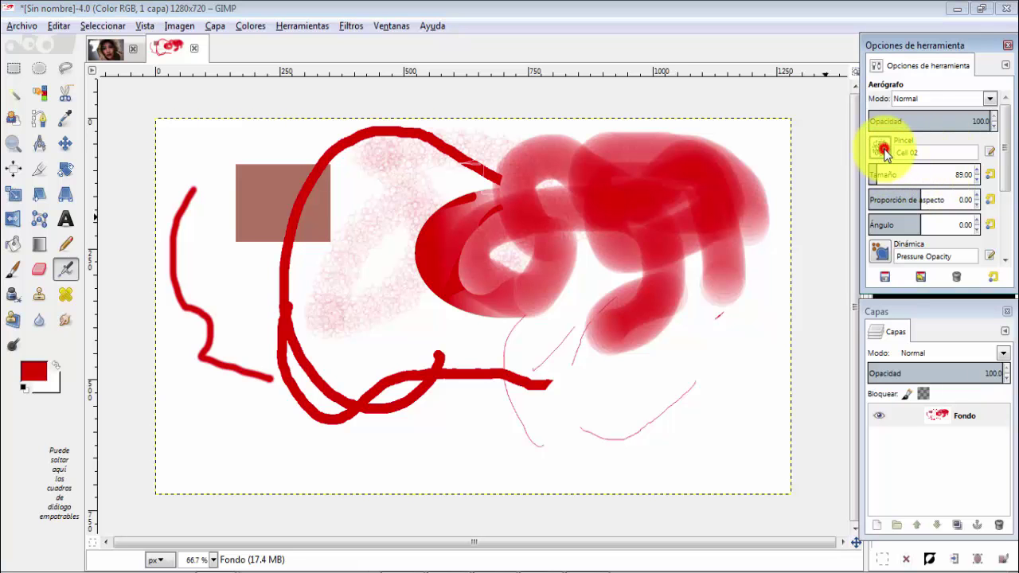
click(943, 298)
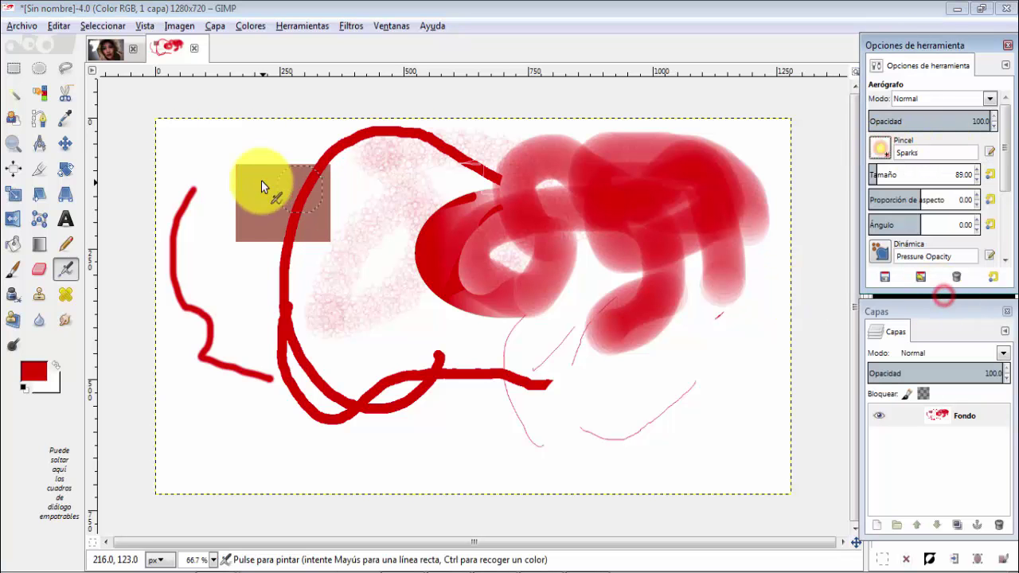
mouse_move(281, 276)
mouse_down()
mouse_move(269, 184)
mouse_move(458, 219)
mouse_up()
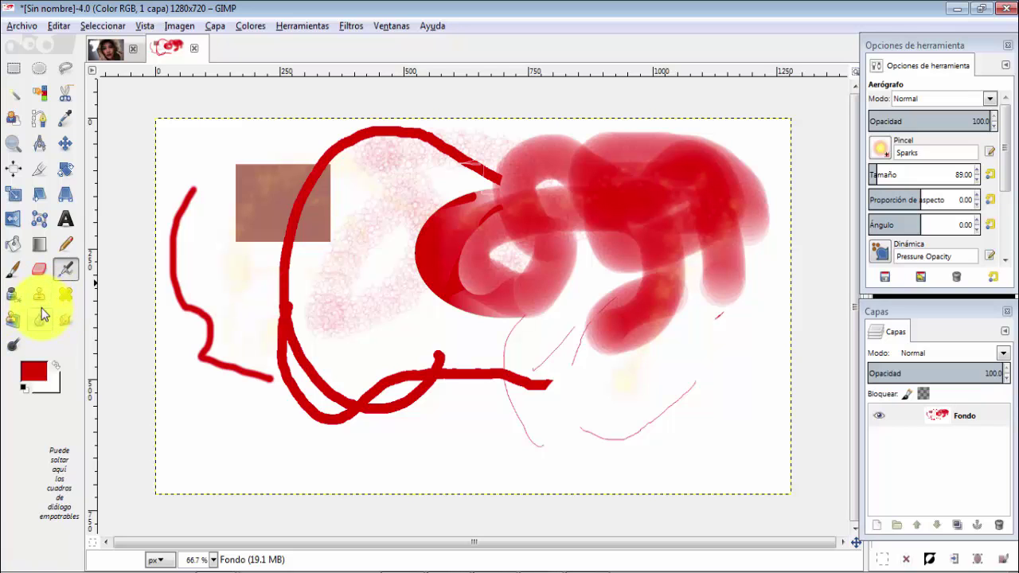
click(34, 378)
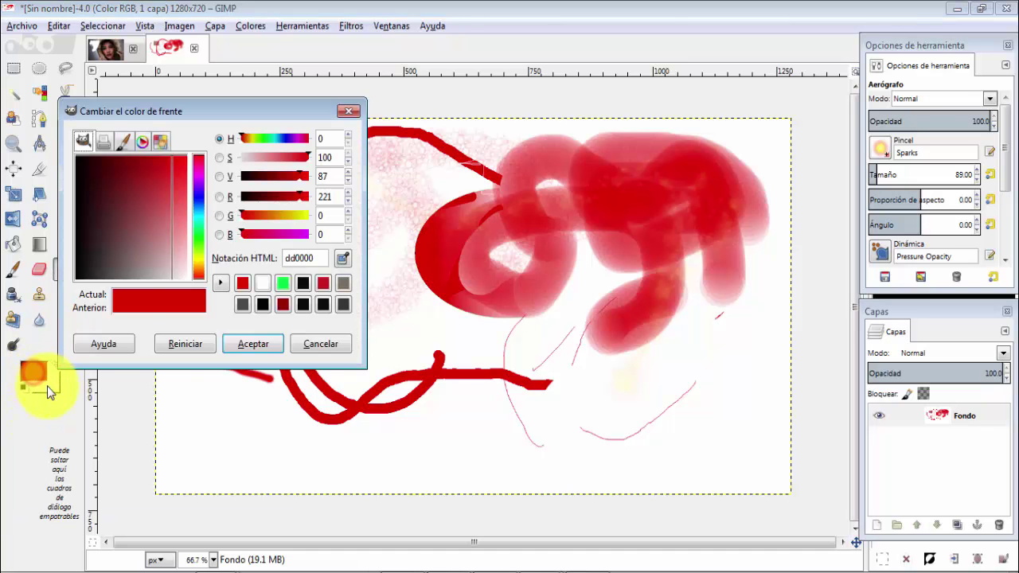
click(306, 350)
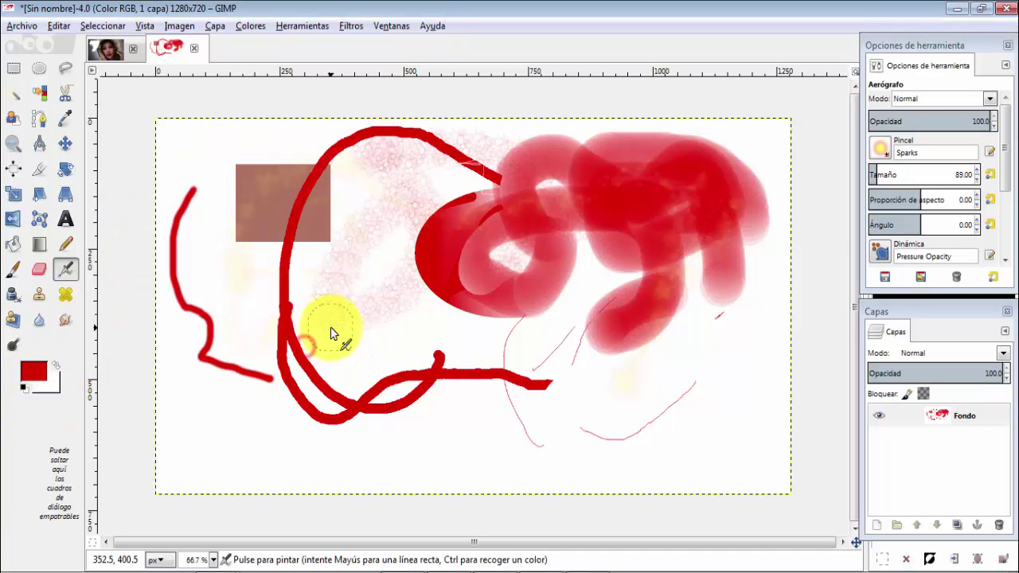
click(32, 26)
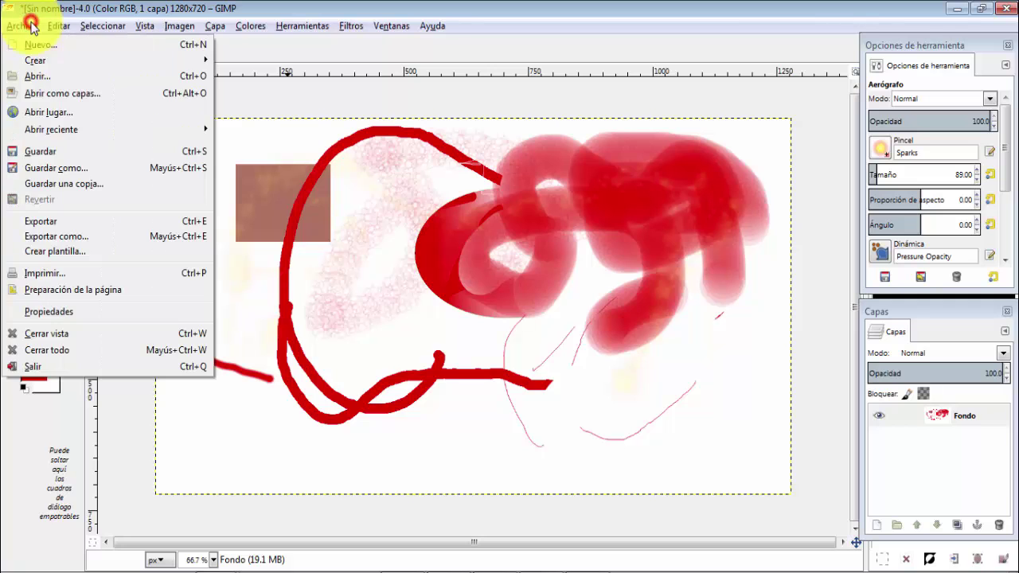